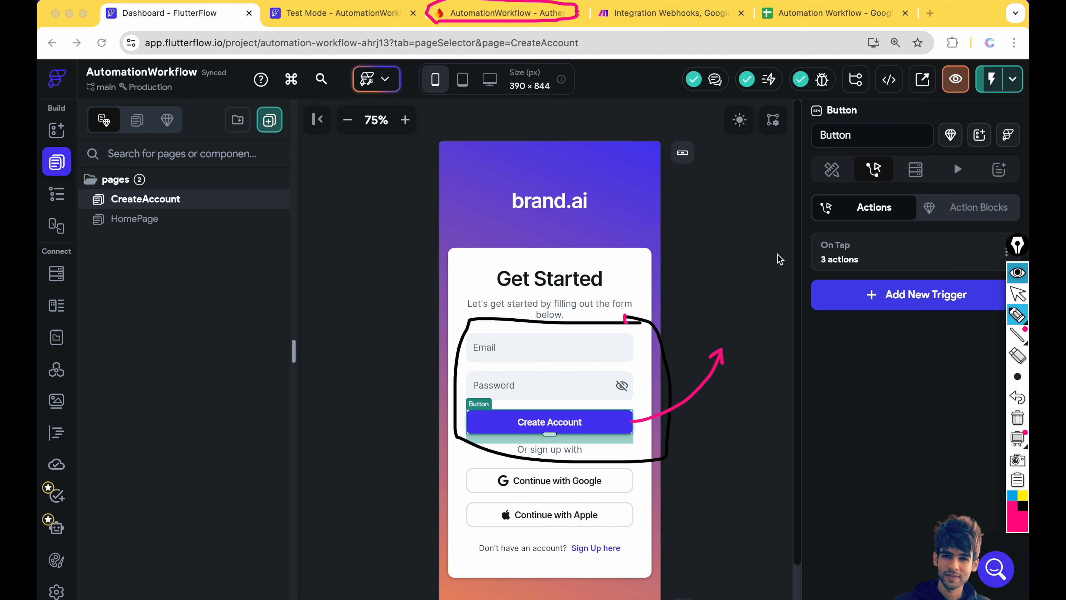
- Sketch a circle, a W and a box beside the sign-up form, then clear them
mouse_move(726, 293)
mouse_down()
mouse_move(723, 310)
mouse_move(726, 293)
mouse_up()
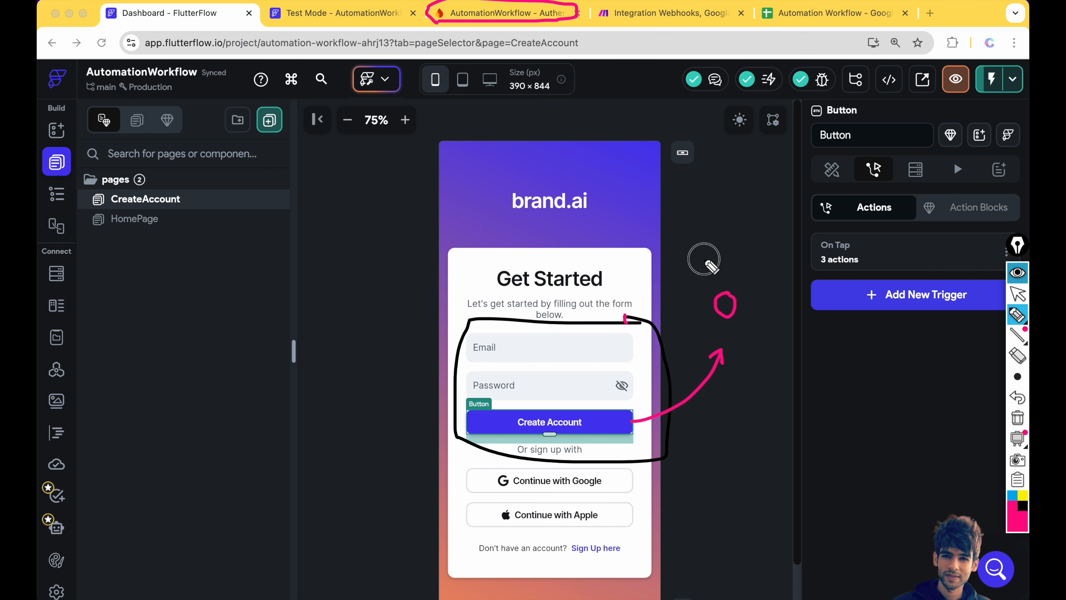
drag(704, 256, 721, 255)
drag(601, 364, 612, 360)
mouse_move(737, 241)
mouse_down()
mouse_move(690, 243)
mouse_move(704, 333)
mouse_move(750, 273)
mouse_move(734, 242)
mouse_up()
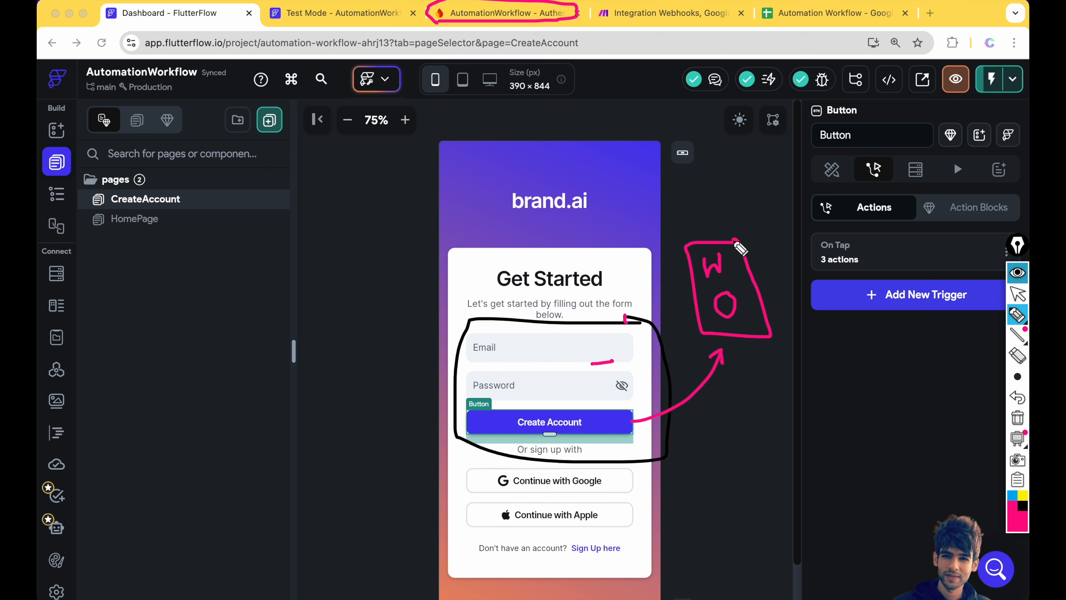
key(Escape)
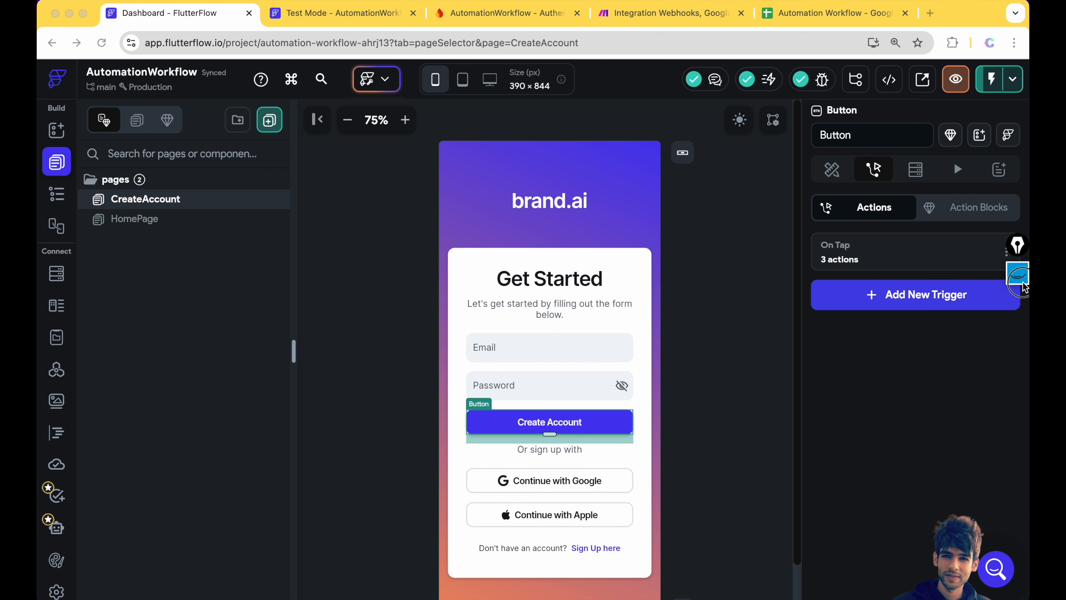
- Outline the email, password and Create Account area with an arrow to a box, and circle the third tab
click(1017, 314)
mouse_move(635, 324)
mouse_down()
mouse_move(419, 357)
mouse_move(555, 464)
mouse_move(638, 393)
mouse_move(642, 323)
mouse_up()
mouse_move(643, 363)
mouse_down()
mouse_move(705, 364)
mouse_move(698, 374)
mouse_up()
mouse_move(736, 337)
mouse_down()
mouse_move(709, 338)
mouse_move(708, 408)
mouse_move(757, 376)
mouse_move(734, 337)
mouse_up()
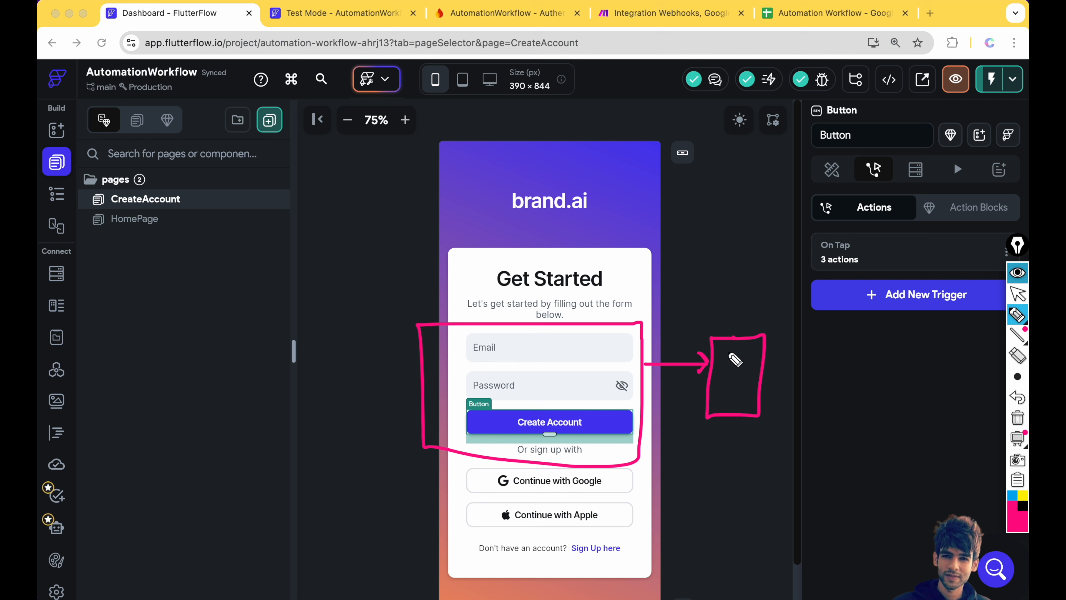
mouse_move(576, 9)
mouse_down()
mouse_move(441, 18)
mouse_move(586, 28)
mouse_move(552, 10)
mouse_up()
drag(707, 334, 710, 330)
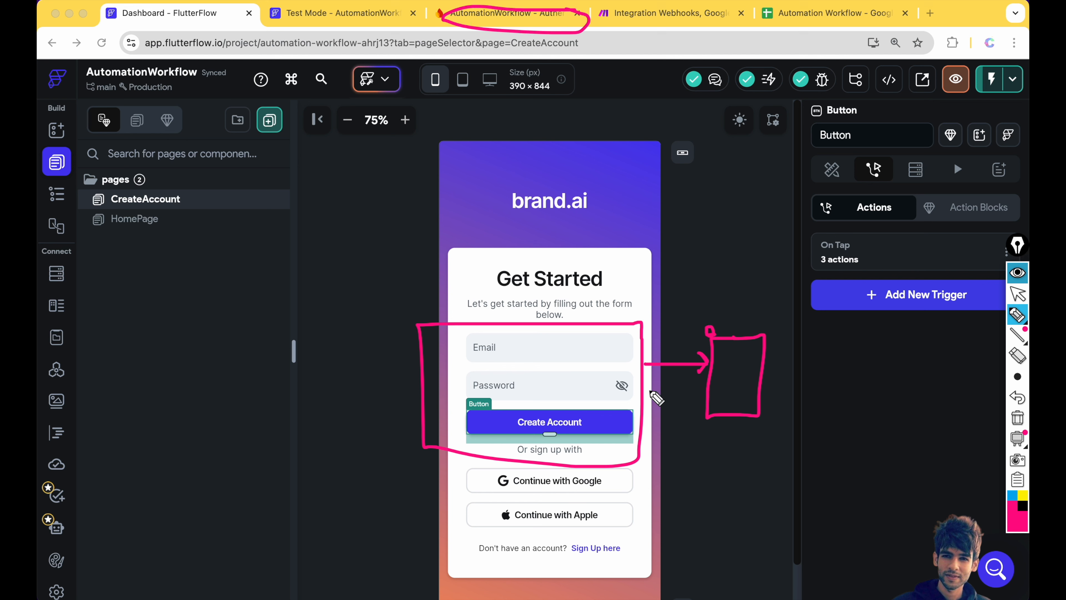
- Draw an arrow from the Email field to a sketched sheet, hide sketches, and open the Automation Workflow spreadsheet
click(547, 351)
drag(547, 350, 569, 360)
mouse_move(721, 354)
mouse_down()
mouse_move(747, 355)
mouse_move(750, 372)
mouse_up()
click(1018, 273)
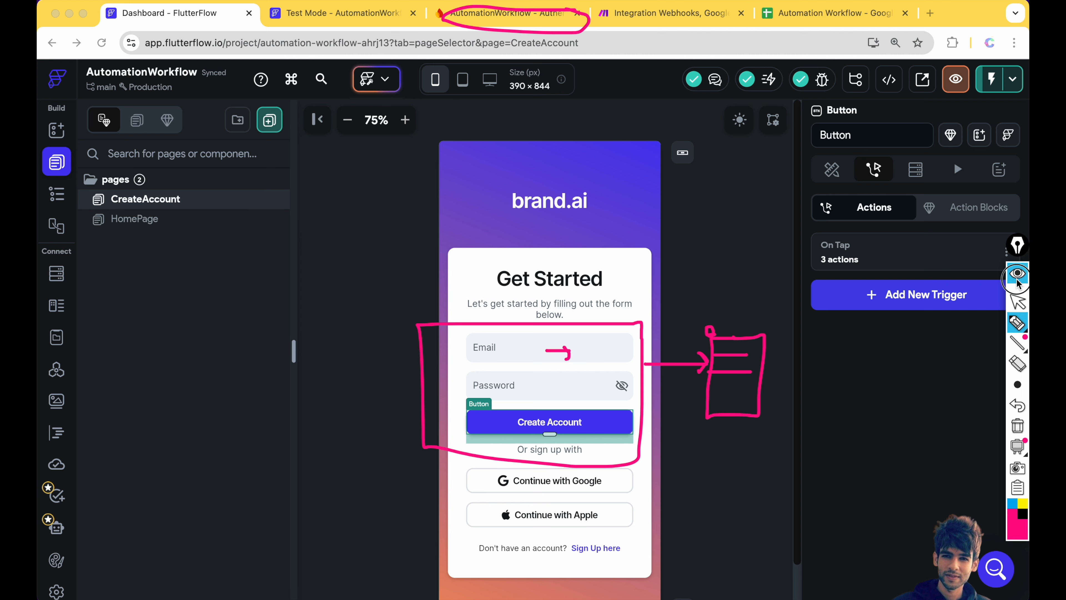
click(815, 15)
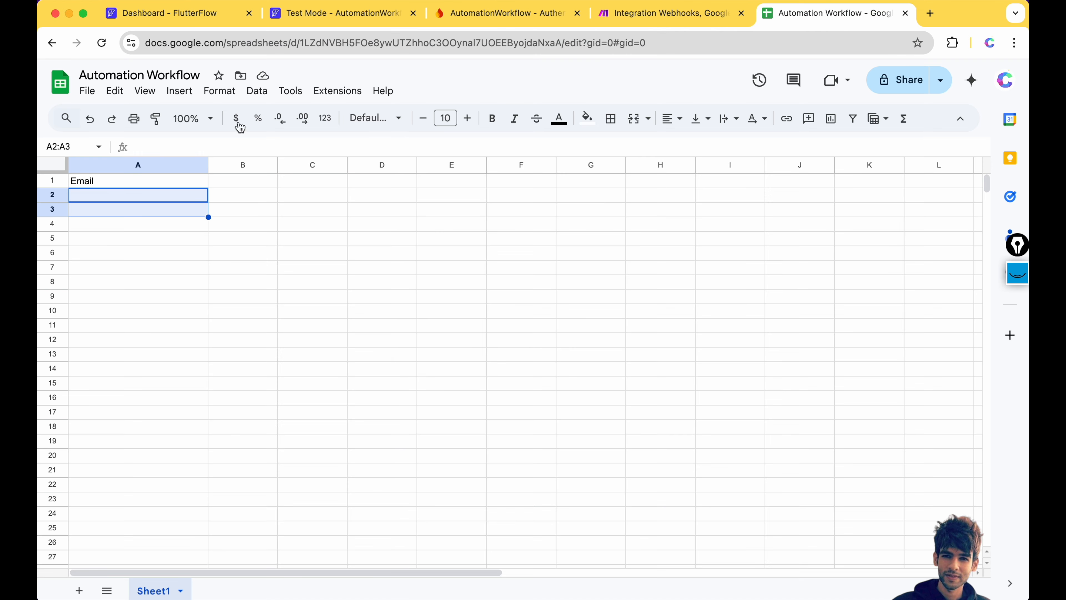
- Review the Automation Workflow title and cell A2 under Email, then return to the FlutterFlow test-mode preview
click(92, 74)
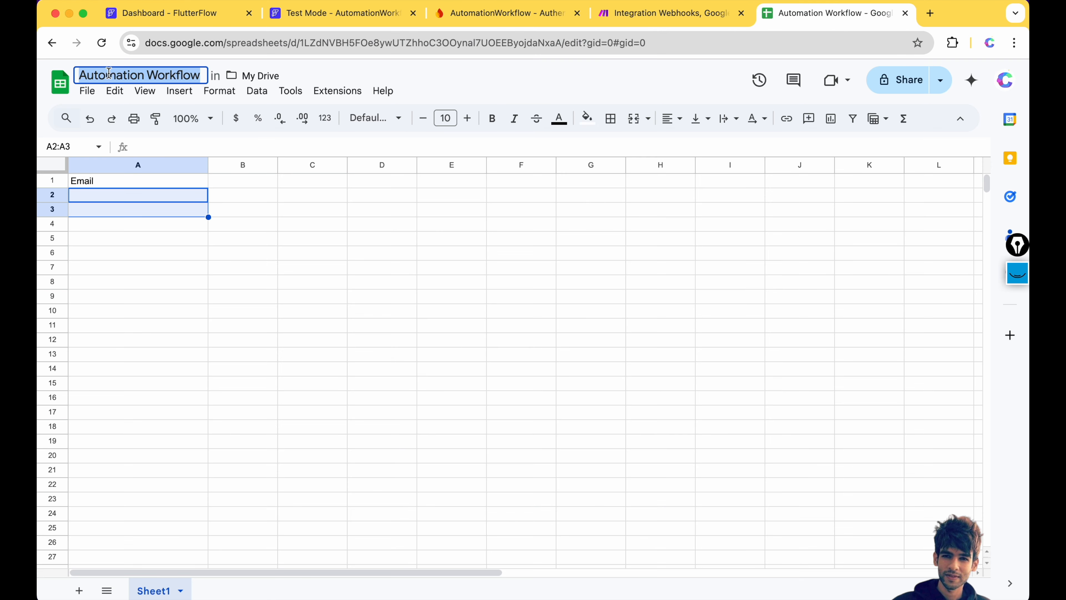
double_click(174, 75)
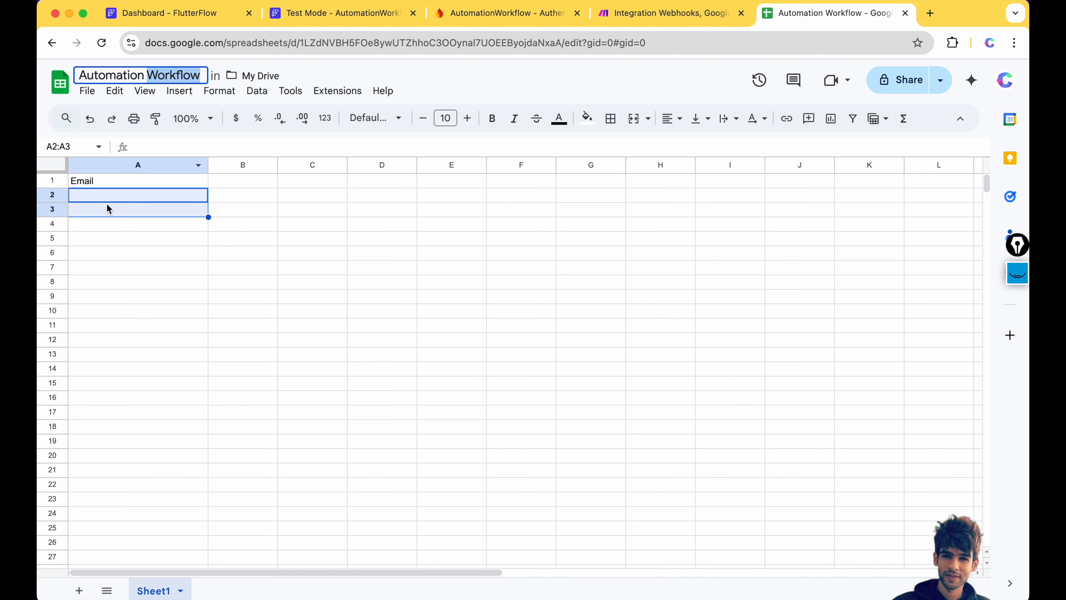
click(82, 194)
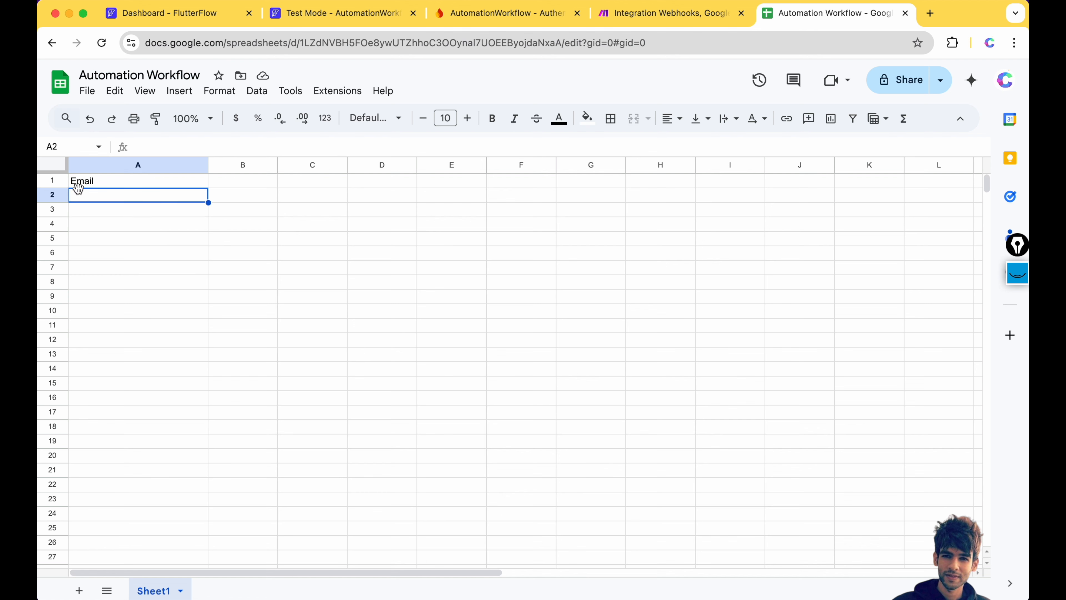
click(380, 15)
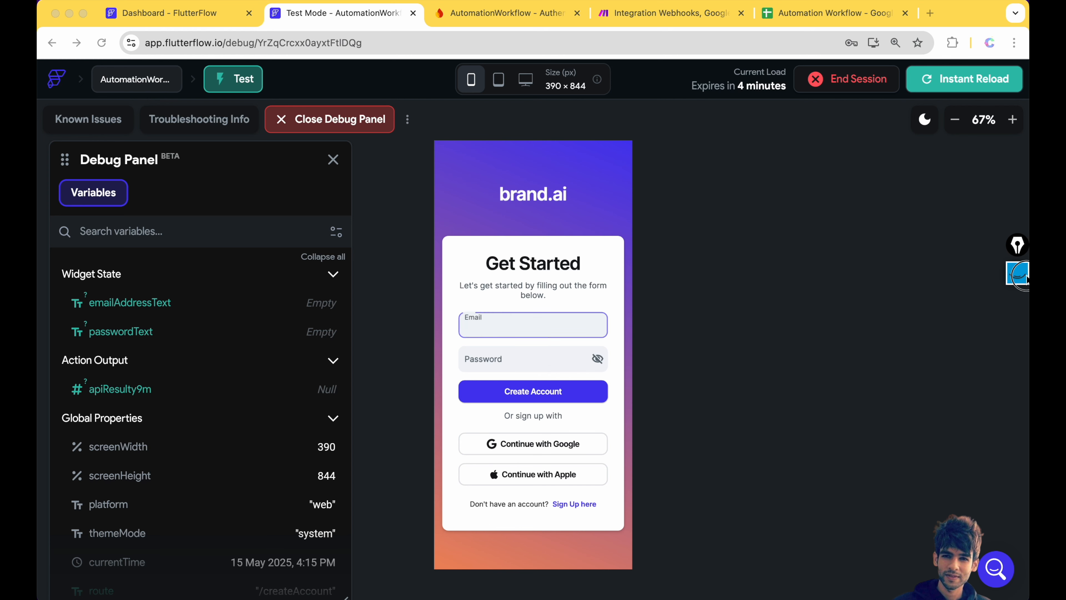
- Erase old sketches and, in yellow, draw an arrow from Create Account into a webhook circle
click(1018, 273)
click(1017, 416)
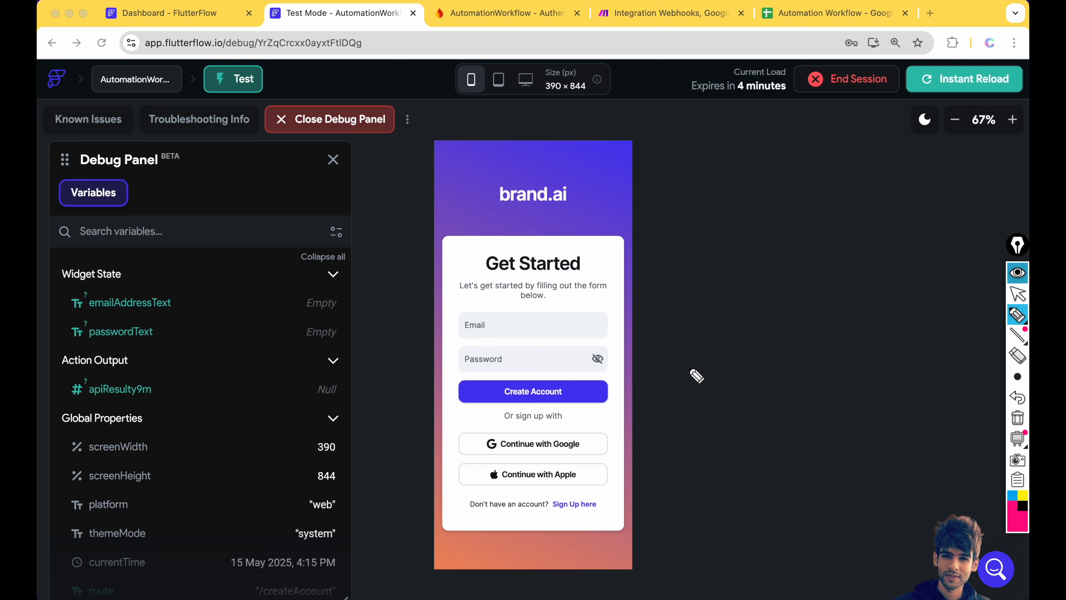
click(1021, 496)
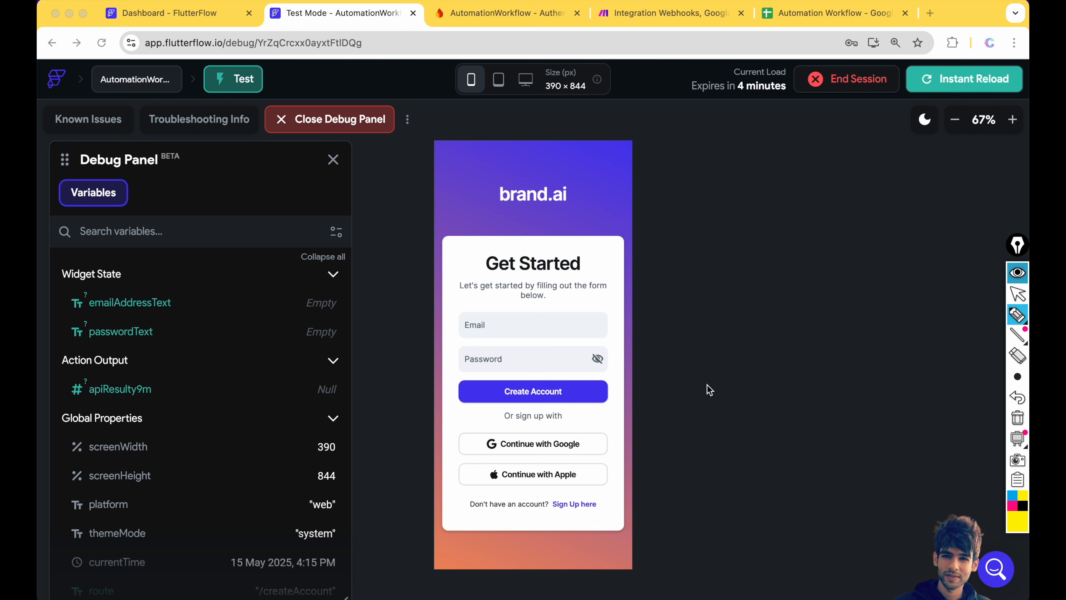
mouse_move(605, 387)
mouse_down()
mouse_move(690, 388)
mouse_move(685, 399)
mouse_up()
mouse_move(750, 274)
mouse_down()
mouse_move(745, 286)
mouse_move(752, 278)
mouse_up()
mouse_move(751, 235)
mouse_down()
mouse_move(744, 255)
mouse_move(758, 256)
mouse_up()
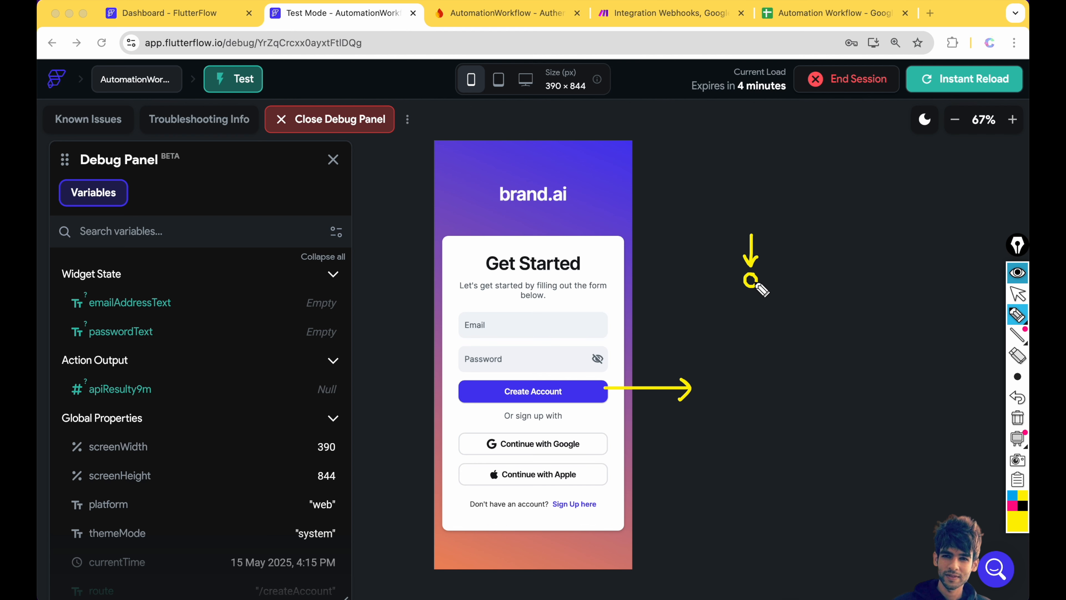
mouse_move(753, 295)
mouse_down()
mouse_move(753, 334)
mouse_move(762, 328)
mouse_move(736, 391)
mouse_move(778, 363)
mouse_move(768, 341)
mouse_up()
- Sketch arrows from the webhook circle out to boxes representing the receiving services
mouse_move(755, 290)
mouse_down()
mouse_move(821, 327)
mouse_move(816, 374)
mouse_move(862, 350)
mouse_move(838, 341)
mouse_move(887, 287)
mouse_up()
drag(887, 290, 933, 295)
mouse_move(754, 284)
mouse_down()
mouse_move(864, 242)
mouse_move(859, 251)
mouse_move(870, 227)
mouse_move(900, 238)
mouse_move(867, 224)
mouse_up()
mouse_move(774, 221)
mouse_down()
mouse_move(745, 227)
mouse_move(754, 295)
mouse_move(768, 208)
mouse_up()
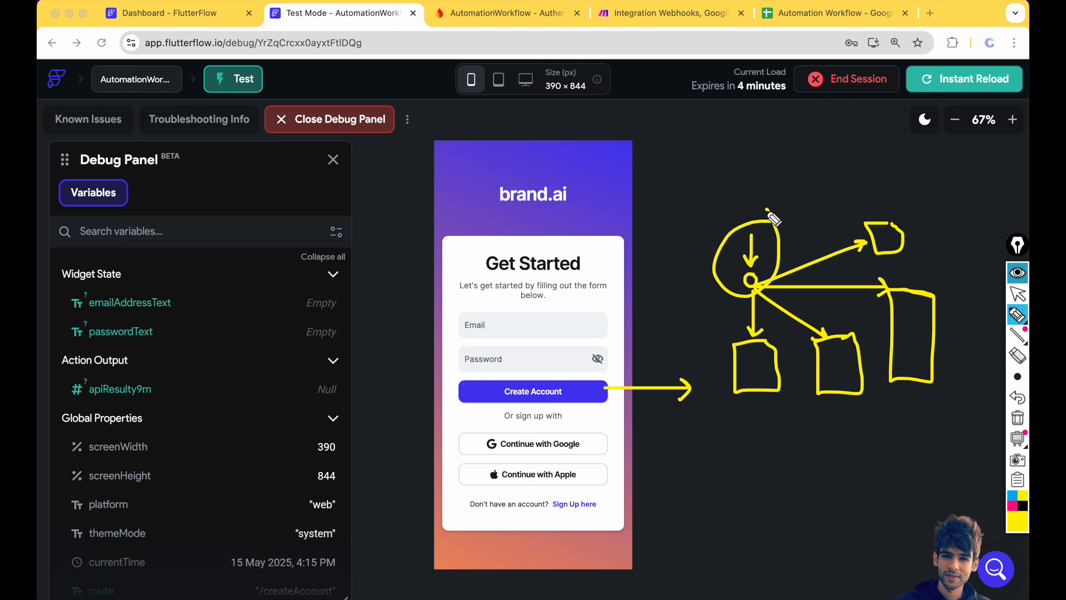
mouse_move(689, 211)
mouse_down()
mouse_move(710, 230)
mouse_move(697, 232)
mouse_up()
mouse_move(758, 189)
mouse_down()
mouse_move(714, 230)
mouse_move(731, 231)
mouse_up()
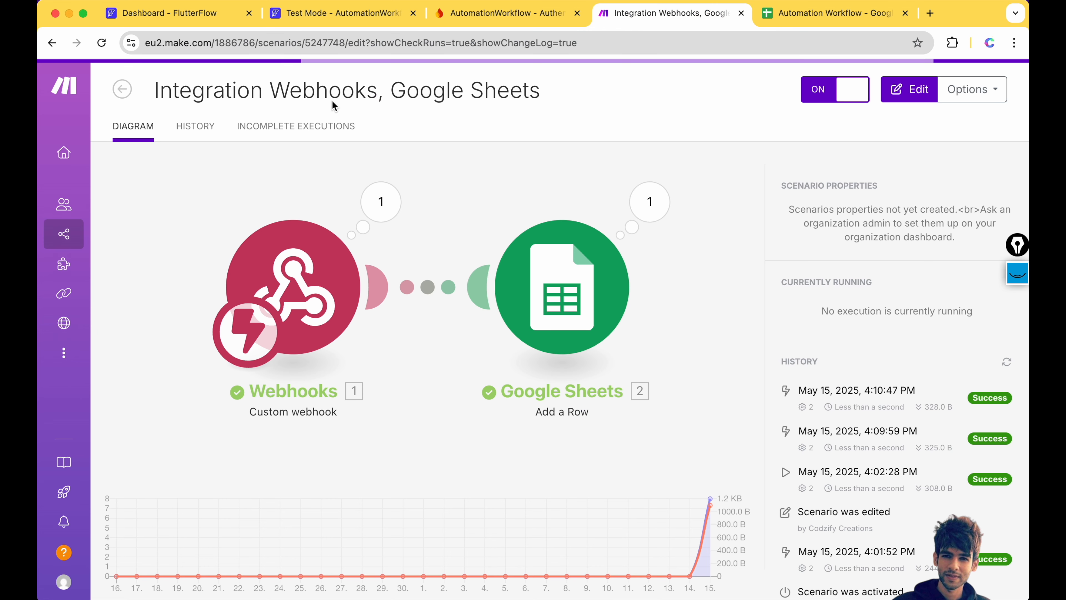
- Open the existing scenario's editor, go to the Organization dashboard, and create a new blank scenario
mouse_move(62, 91)
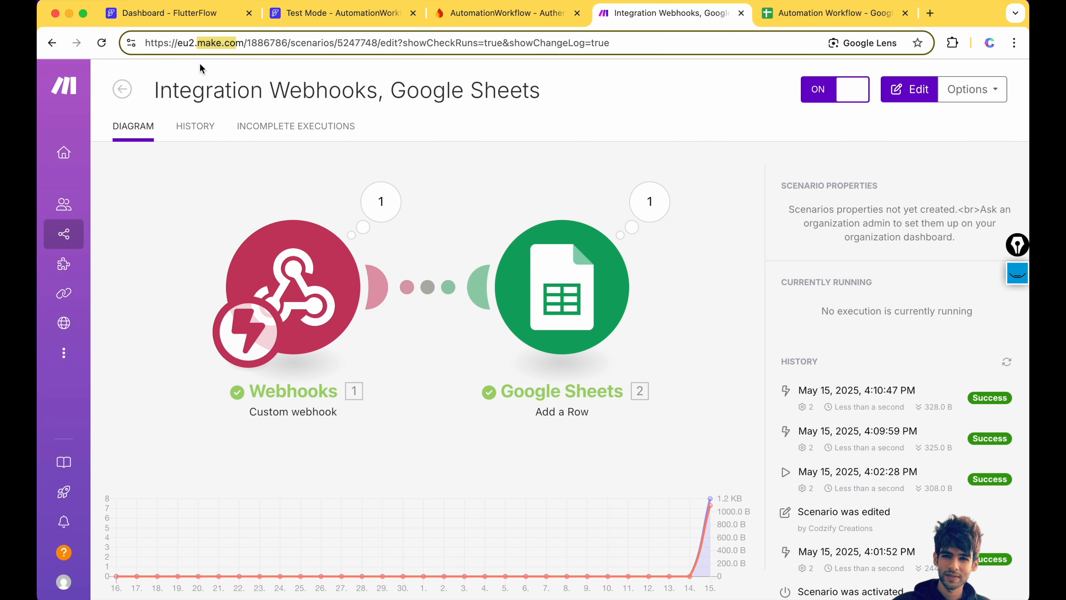
key(Return)
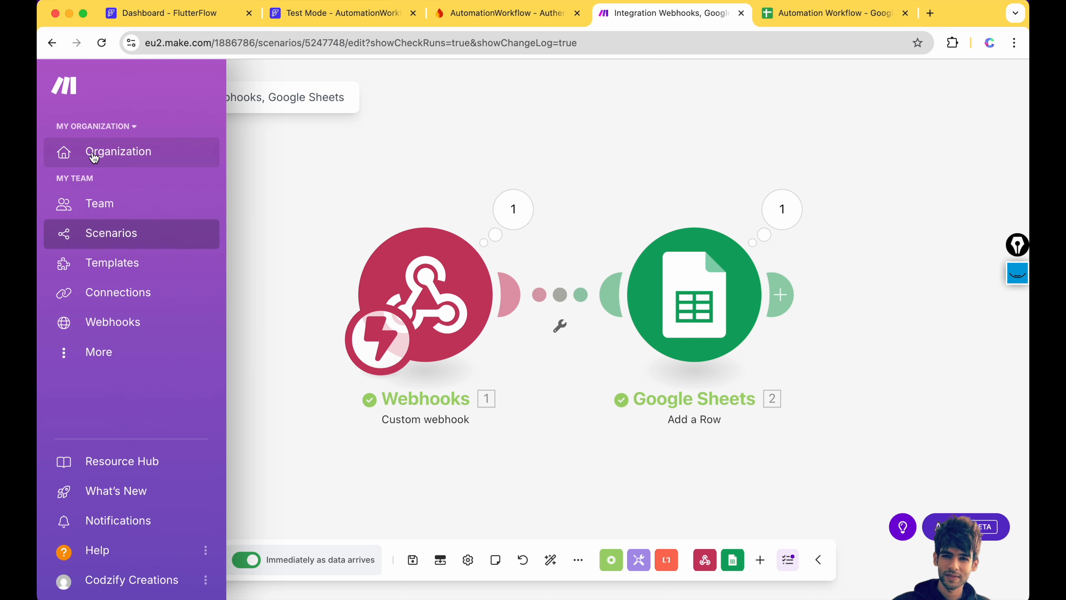
click(94, 156)
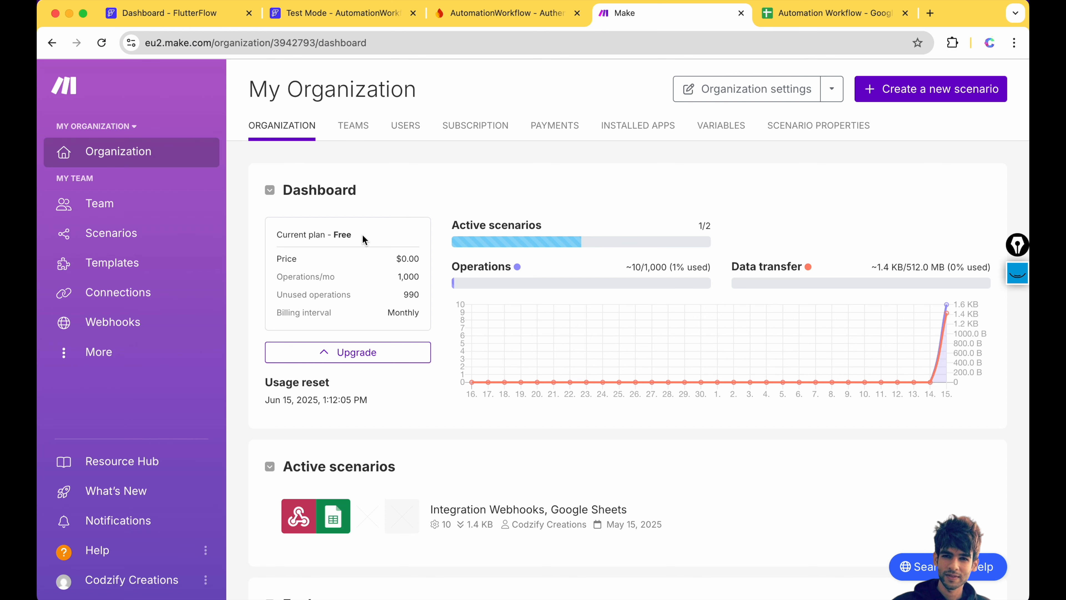
click(916, 90)
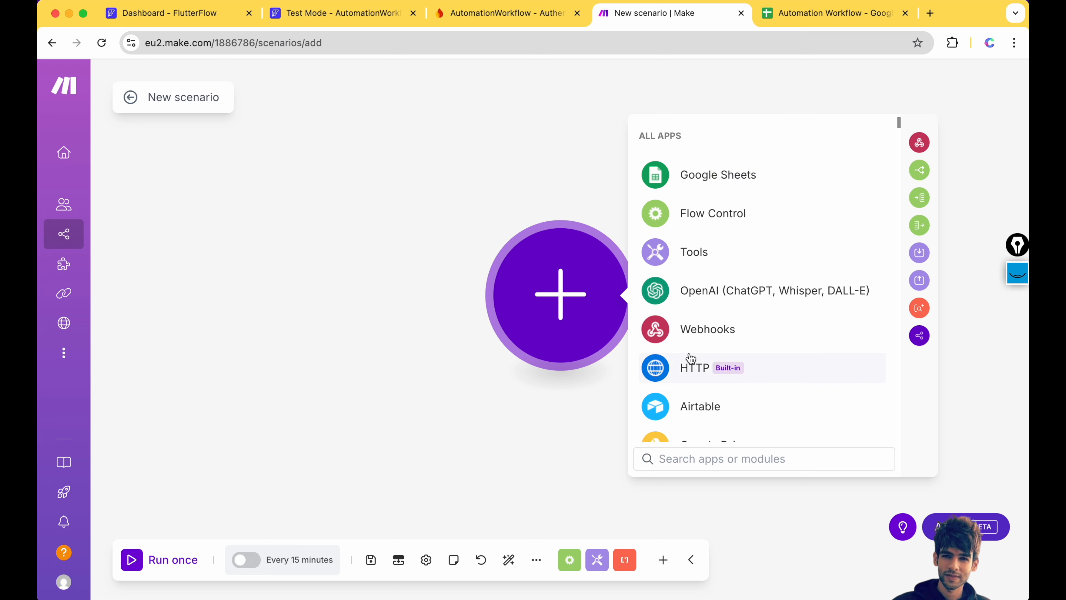
- Scroll down and back up through the All Apps list of the new blank scenario
scroll(690, 361, down, 2)
scroll(691, 357, down, 15)
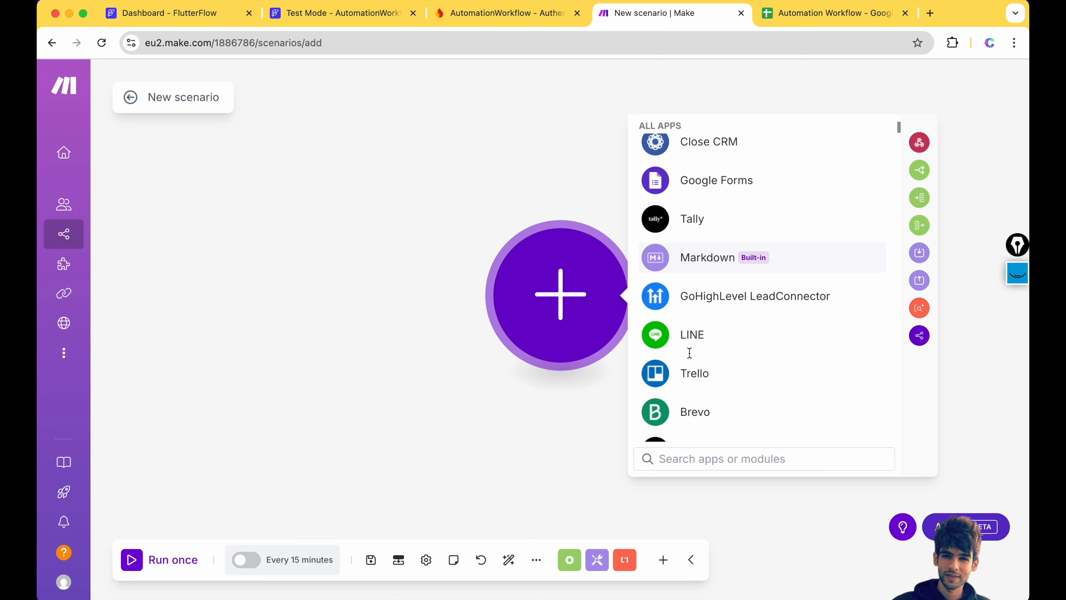
scroll(690, 358, up, 2)
scroll(690, 358, up, 2)
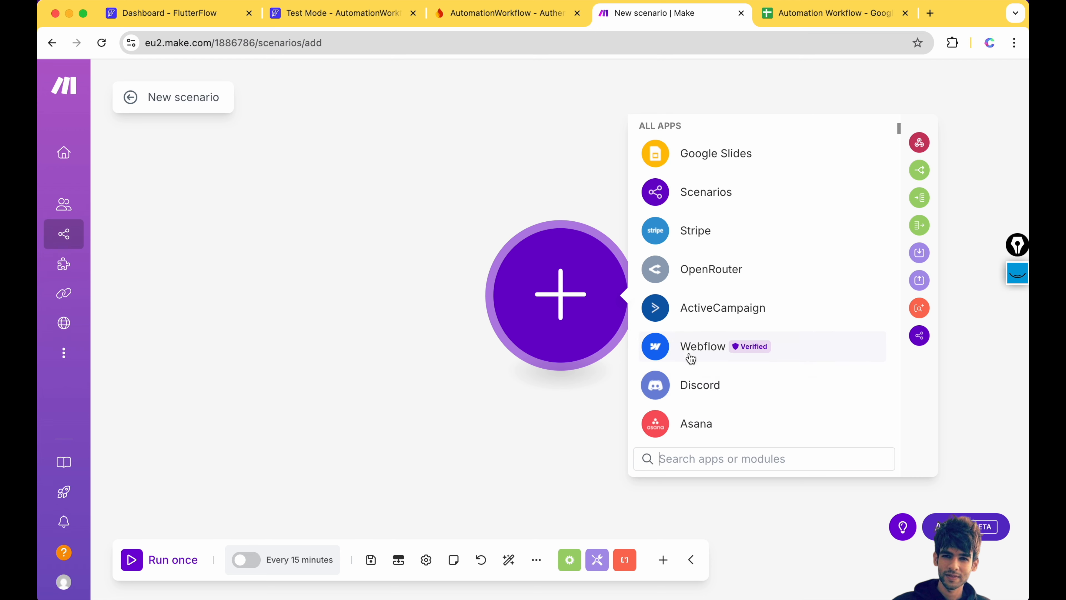
scroll(715, 243, up, 6)
scroll(717, 243, up, 8)
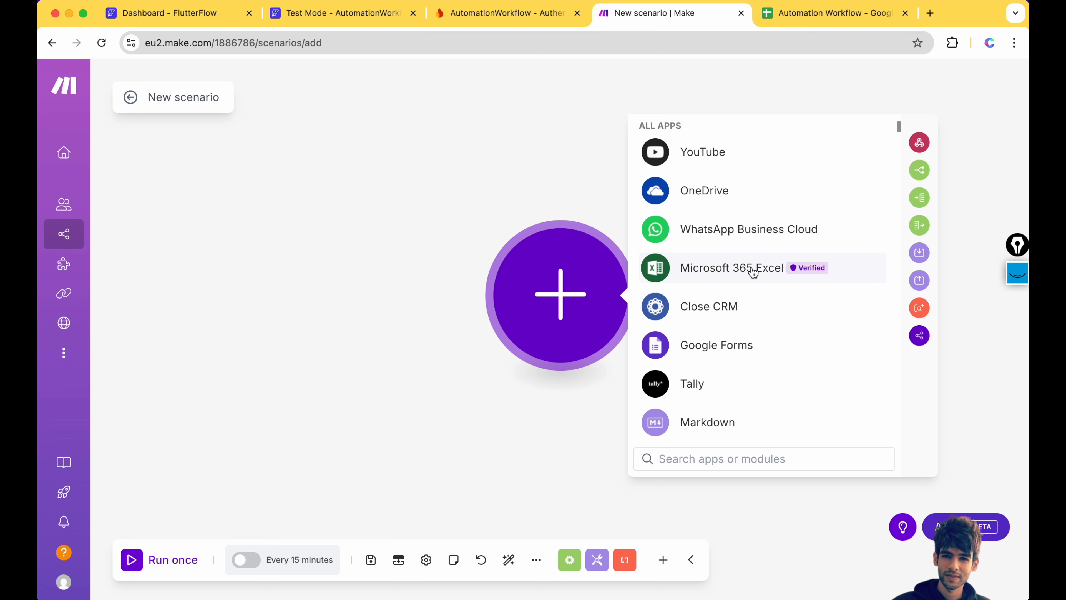
scroll(752, 272, up, 10)
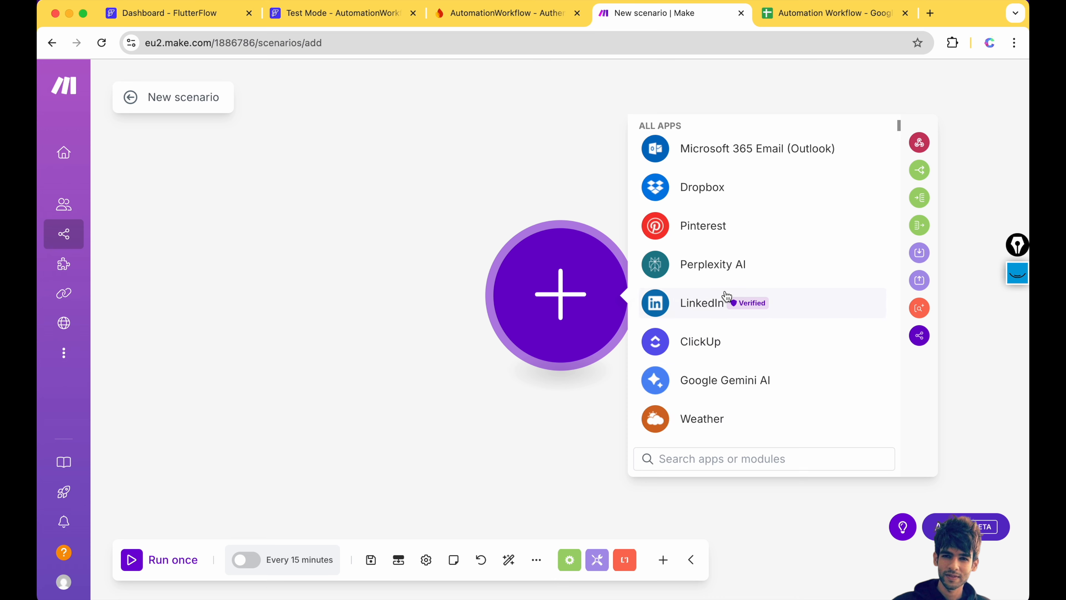
scroll(727, 296, up, 3)
scroll(745, 380, up, 10)
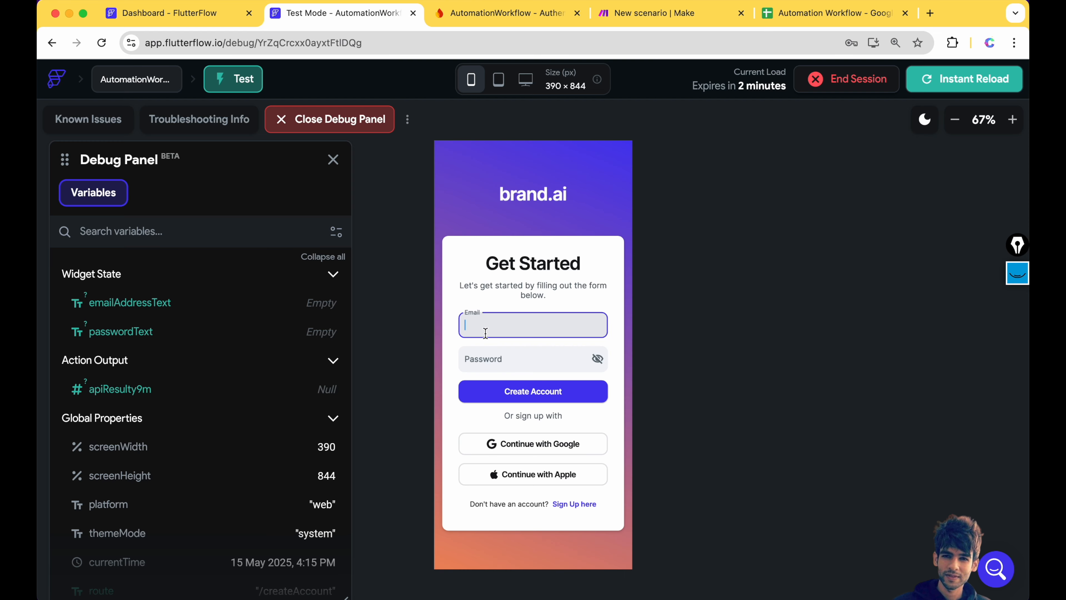
- Fill the sign-up form with a saved email address and a password, then submit it
key(super+v)
click(507, 356)
text(12345)
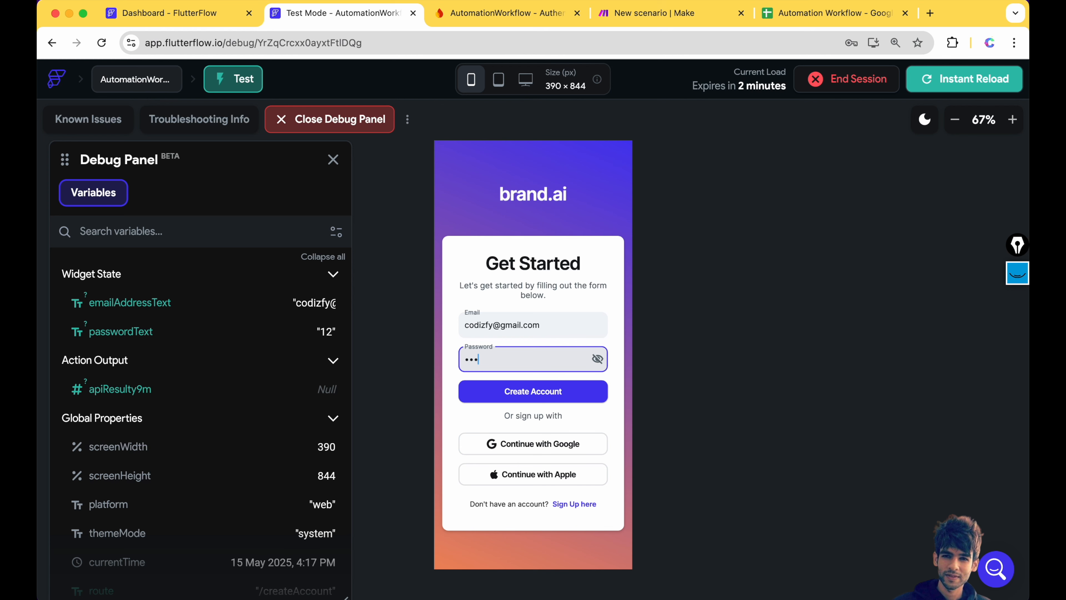
click(515, 391)
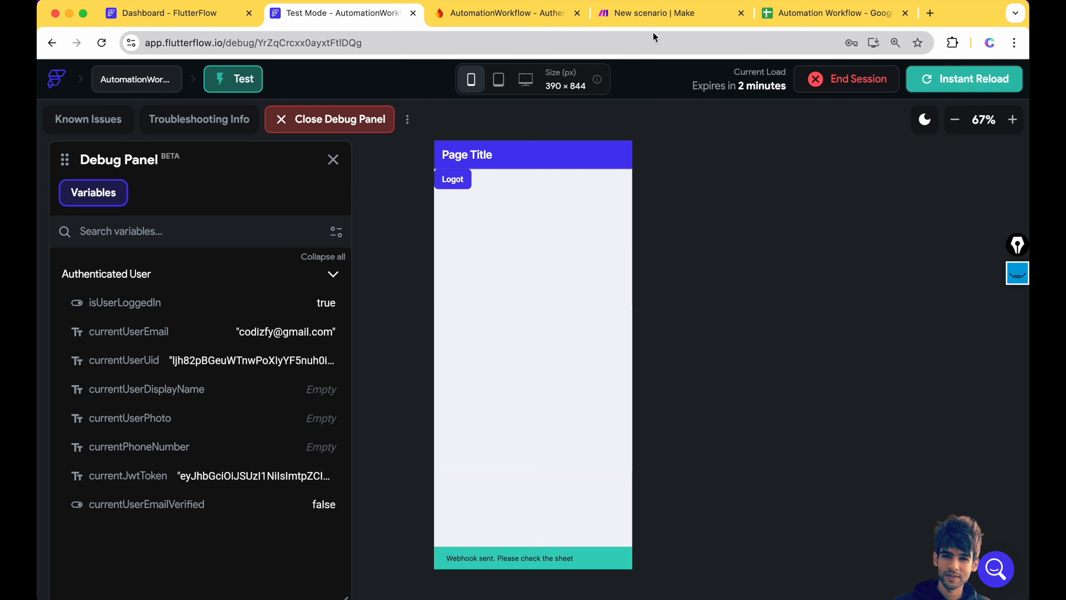
- Check the Automation Workflow sheet for a new row, then return to the new Make scenario
click(810, 13)
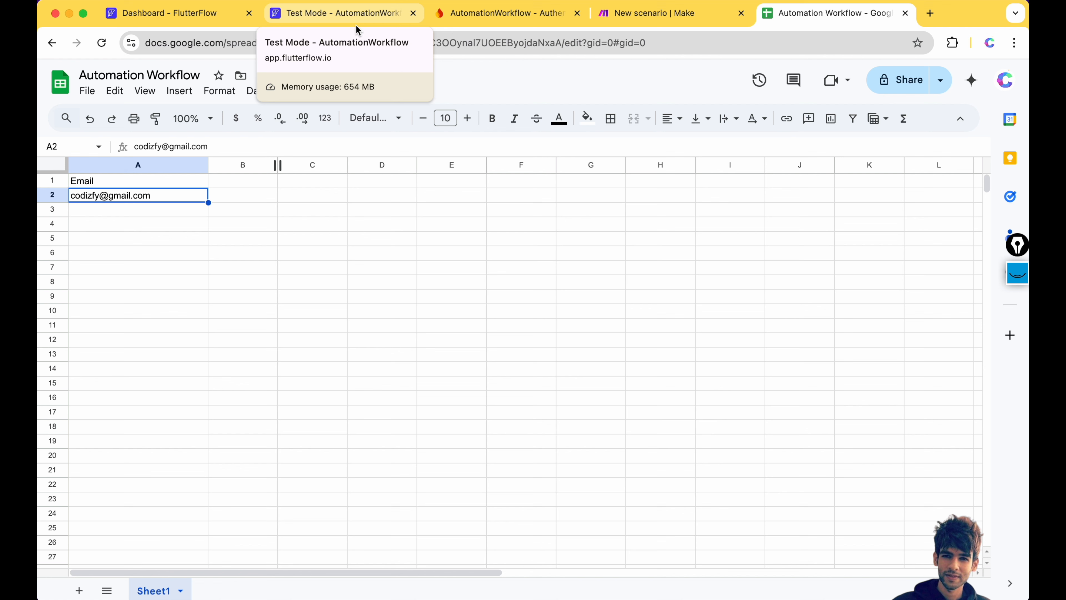
click(672, 12)
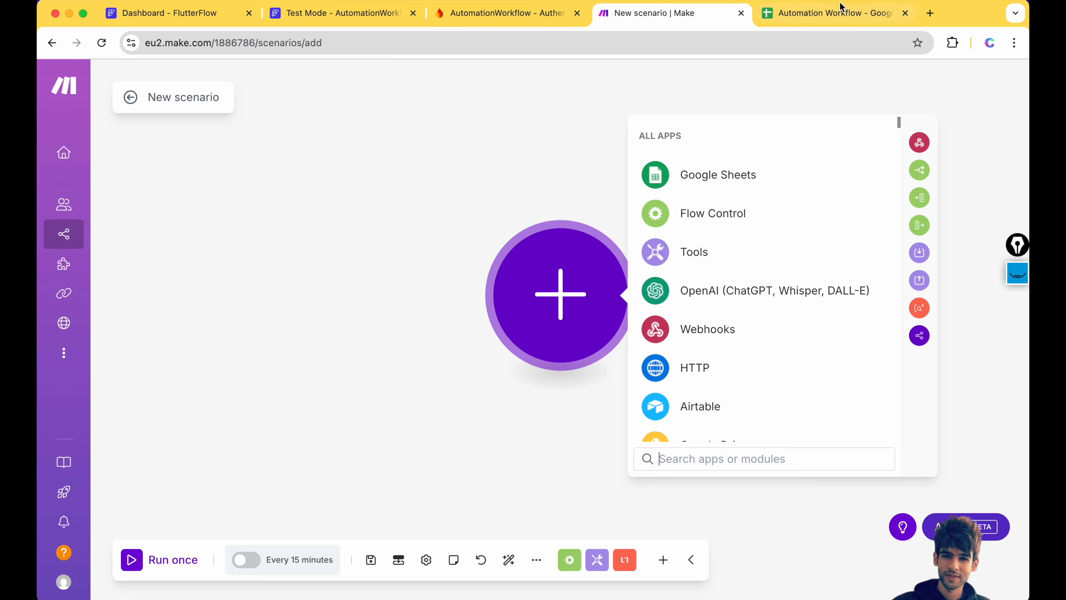
click(840, 7)
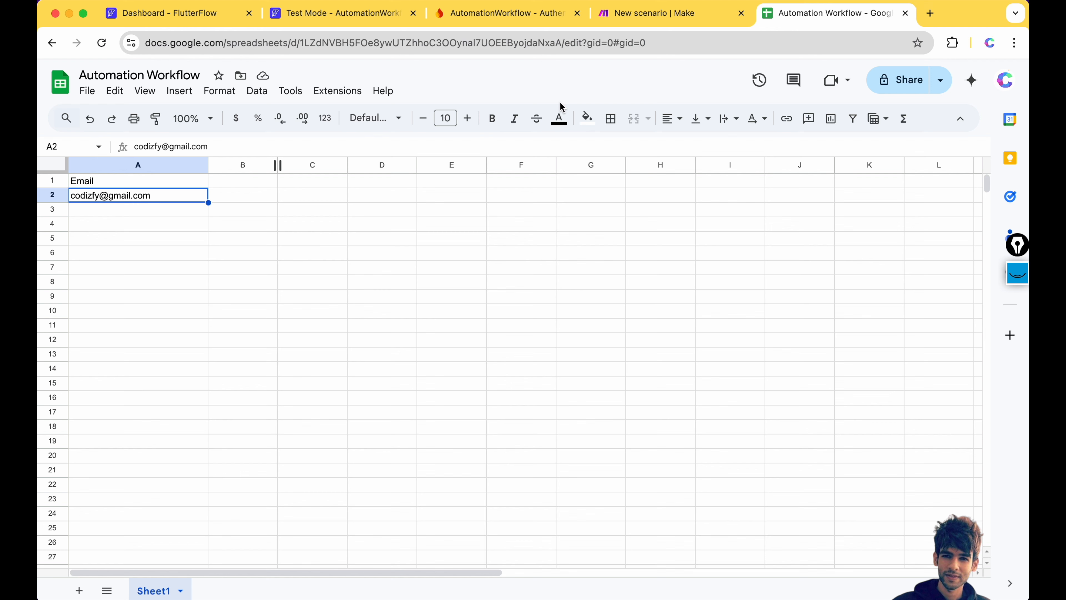
click(646, 14)
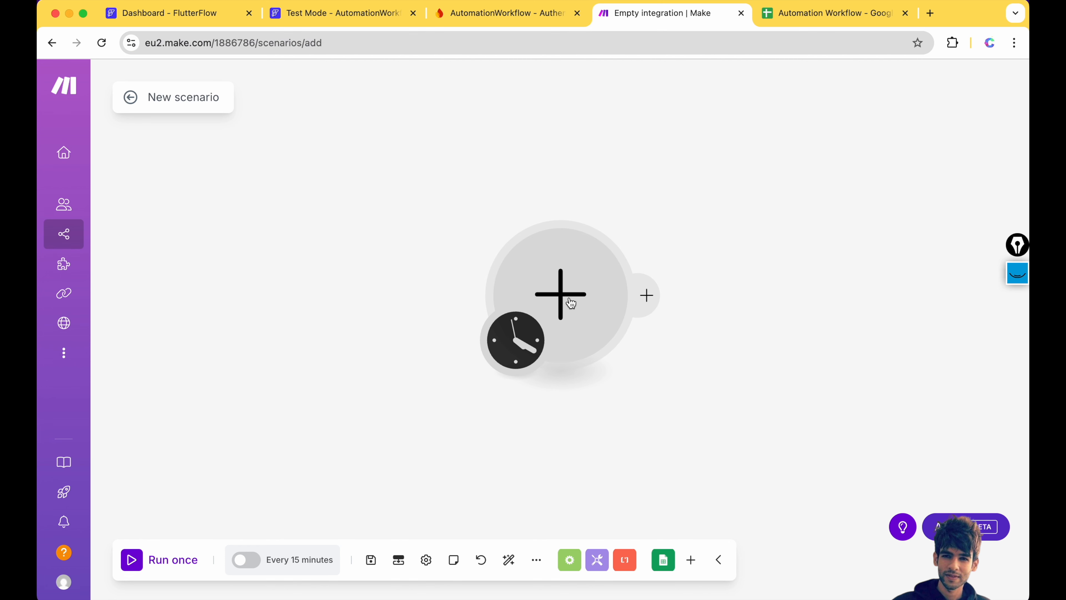
- Make the first module a Webhooks Custom webhook trigger
click(571, 303)
scroll(710, 334, down, 2)
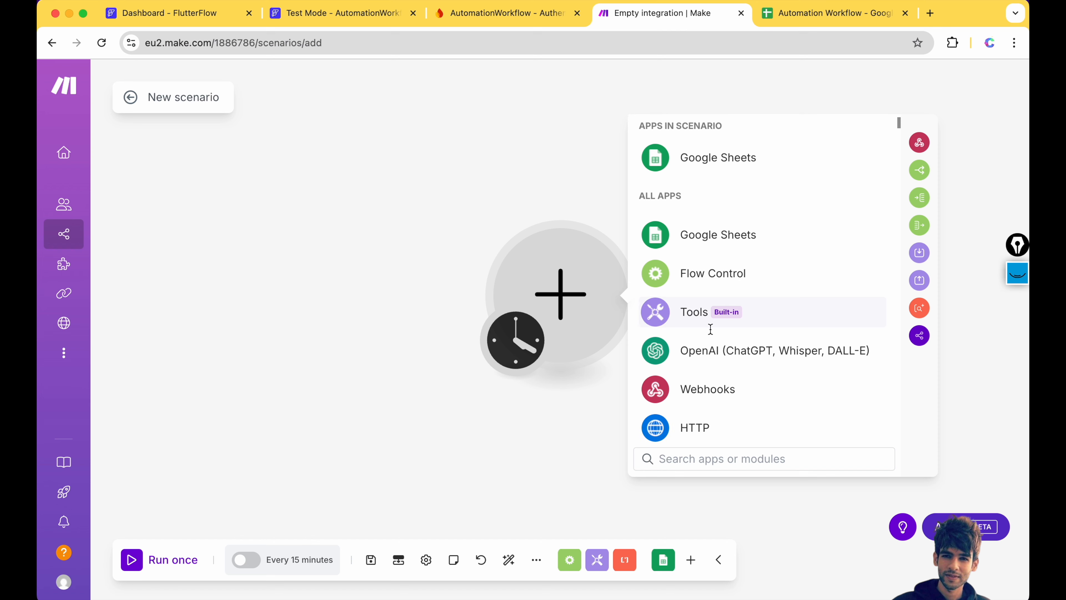
click(689, 329)
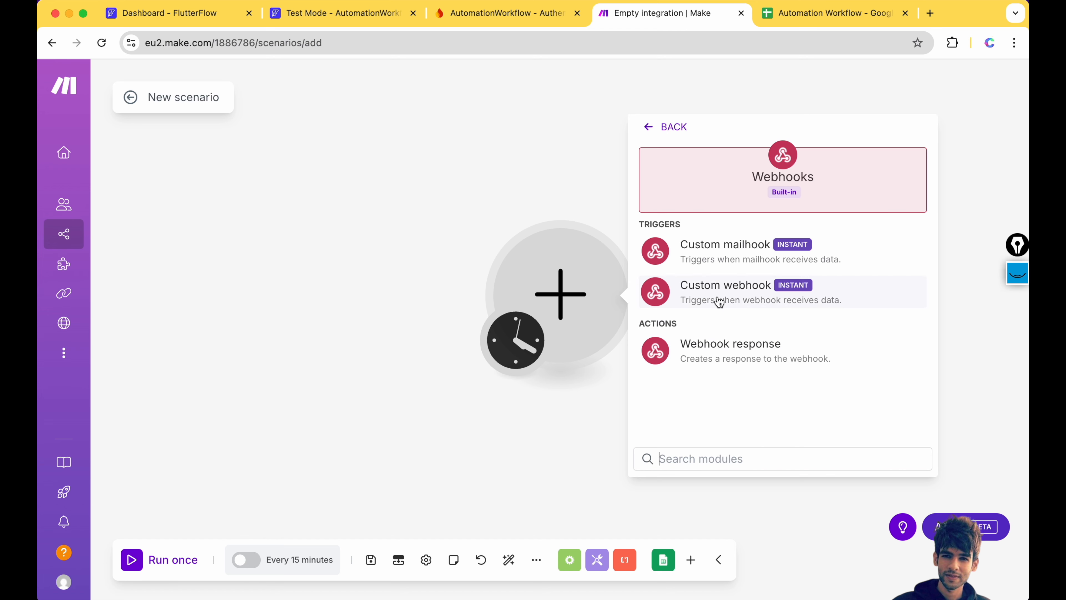
click(745, 290)
- Log out of the FlutterFlow test app, then create and save a new webhook in Make
click(340, 13)
click(452, 179)
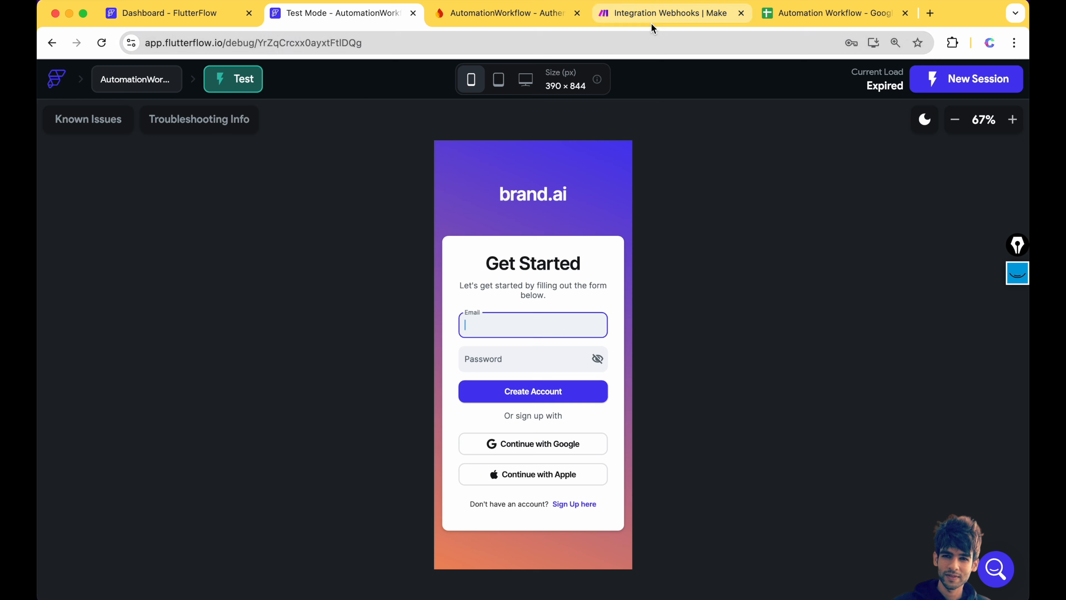
click(650, 15)
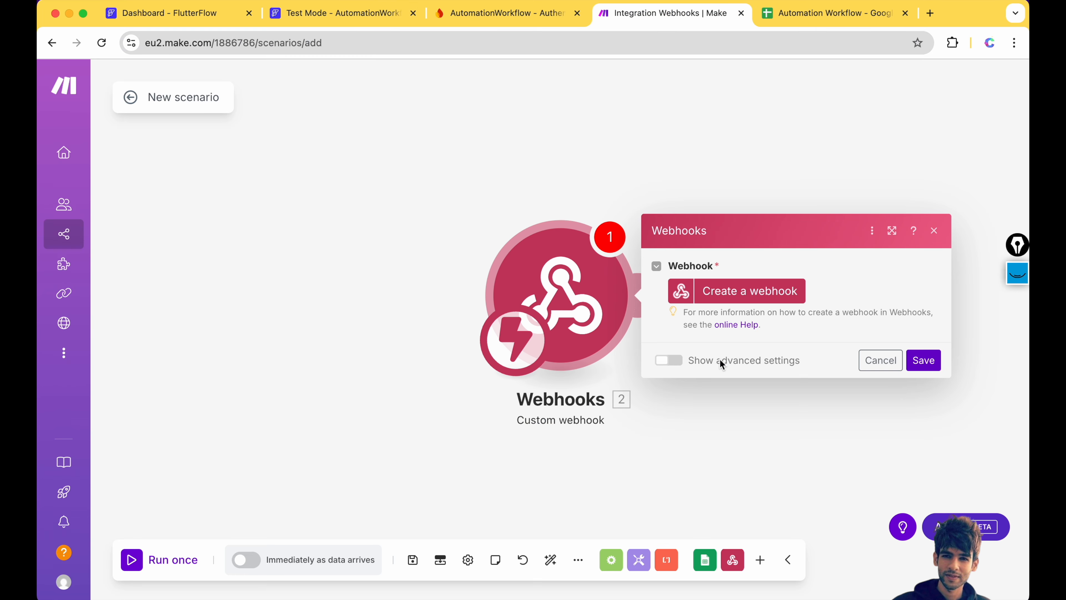
click(753, 296)
click(656, 407)
- Select the webhook's address and compare it against the brand.ai sign-up form and the Automation Workflow sheet
drag(692, 272, 956, 274)
click(340, 12)
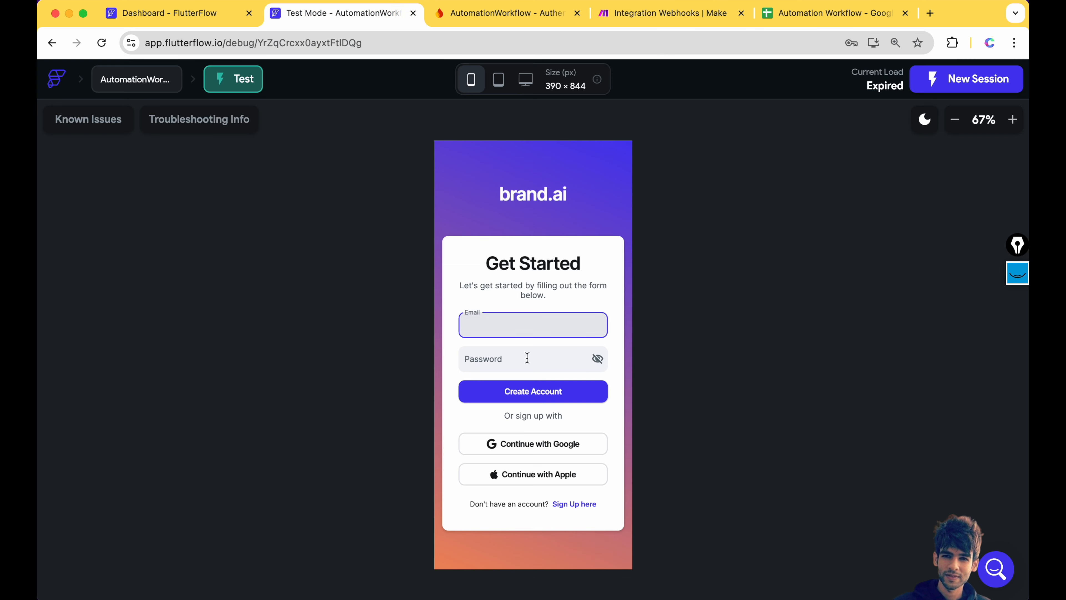
click(625, 12)
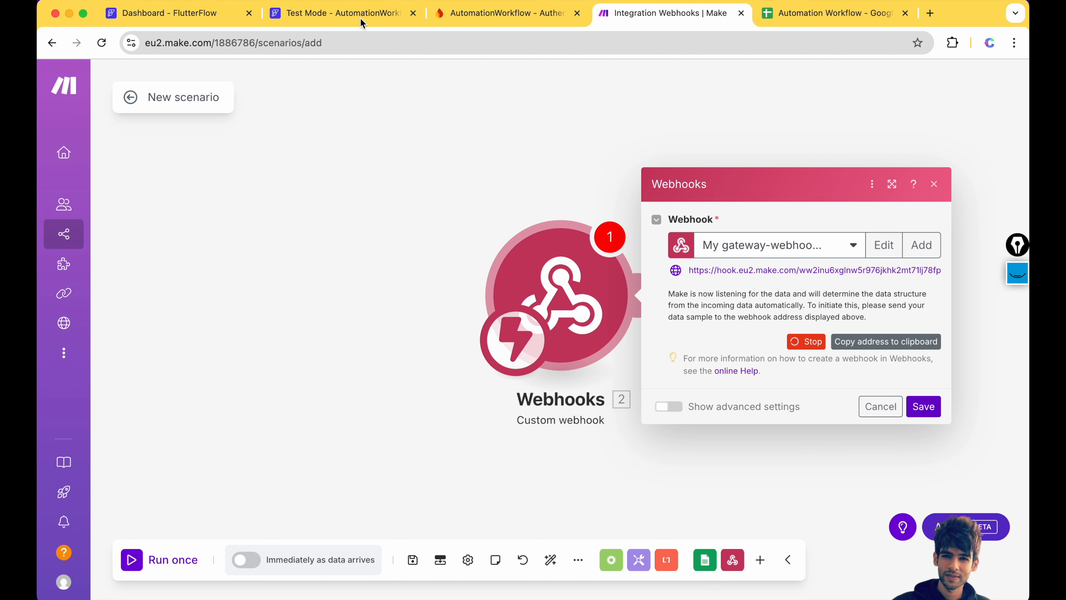
click(340, 12)
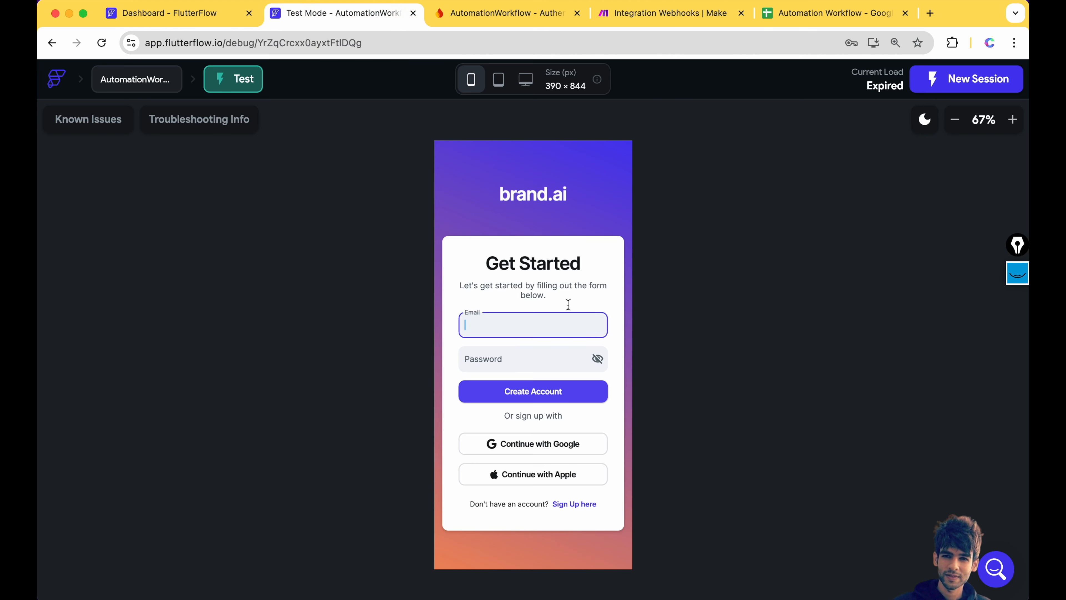
click(663, 17)
click(802, 17)
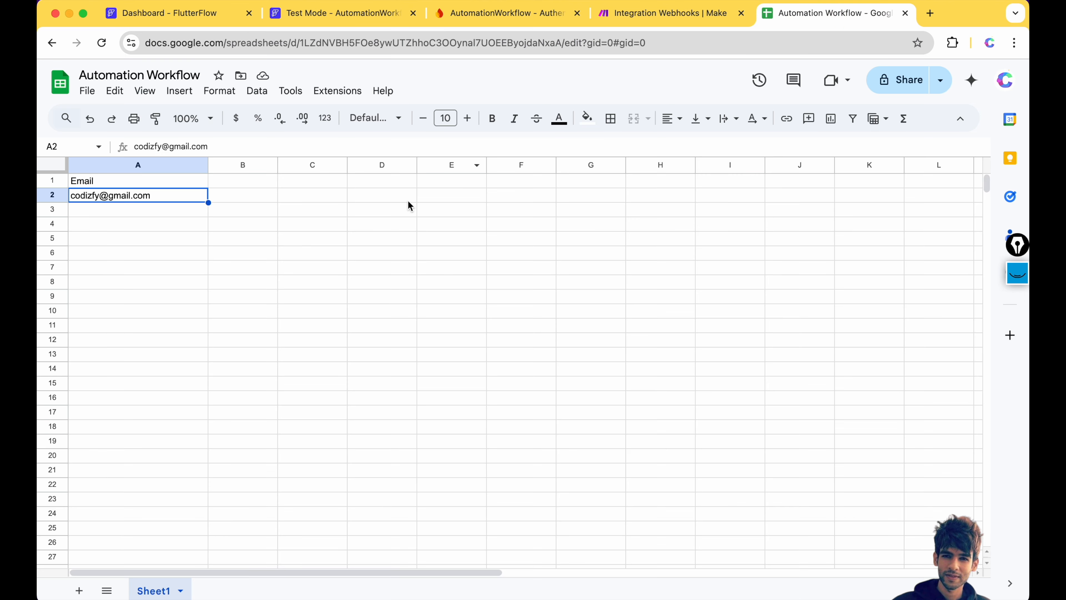
click(663, 14)
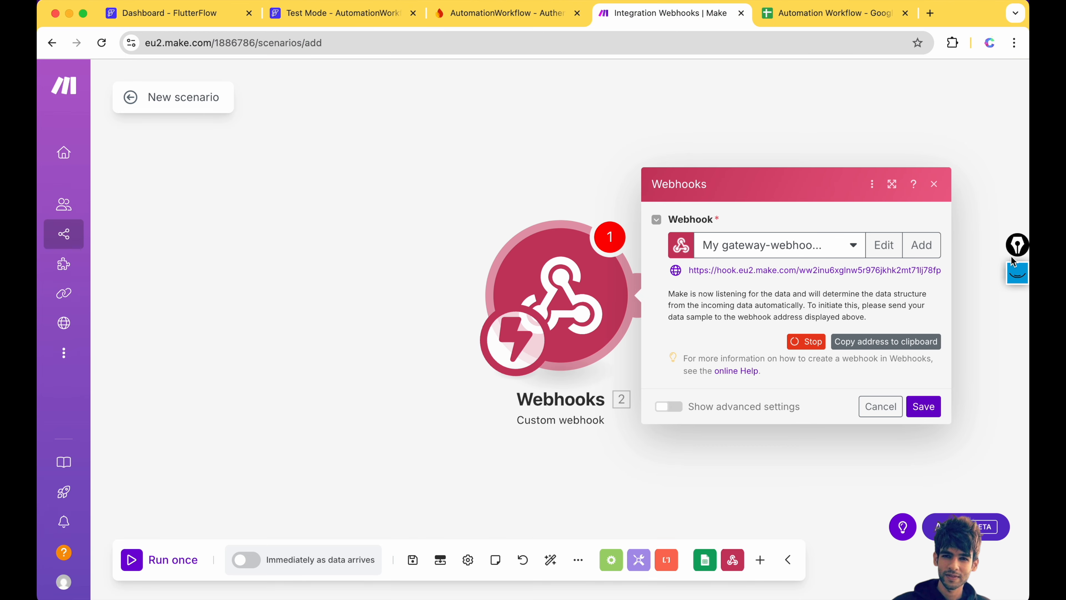
- Start highlighting the Make canvas with the screen annotation tool
click(1017, 272)
click(1017, 315)
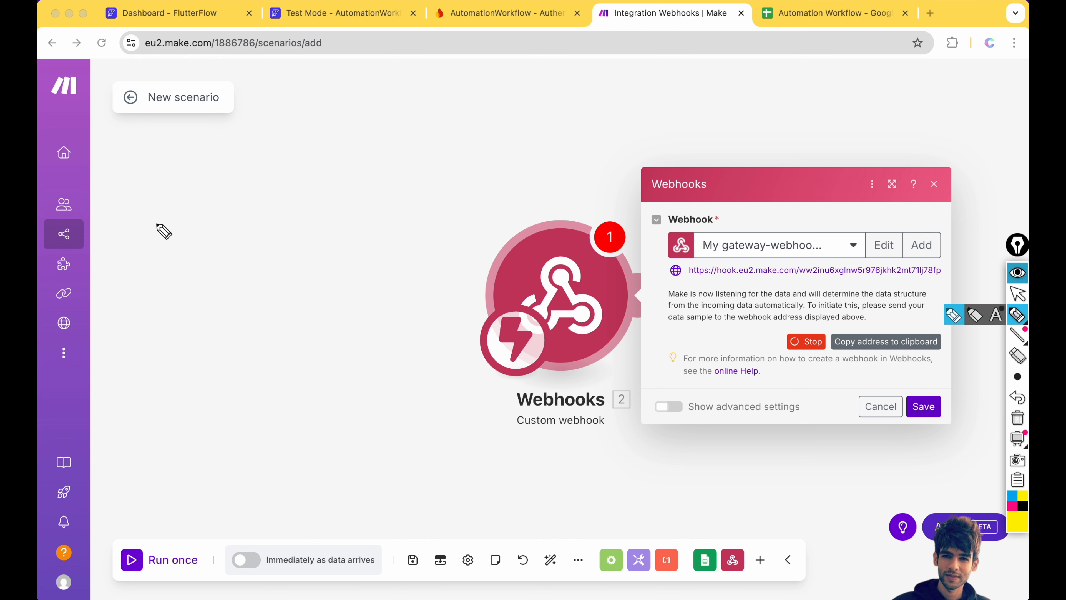
drag(156, 218, 158, 239)
click(1023, 506)
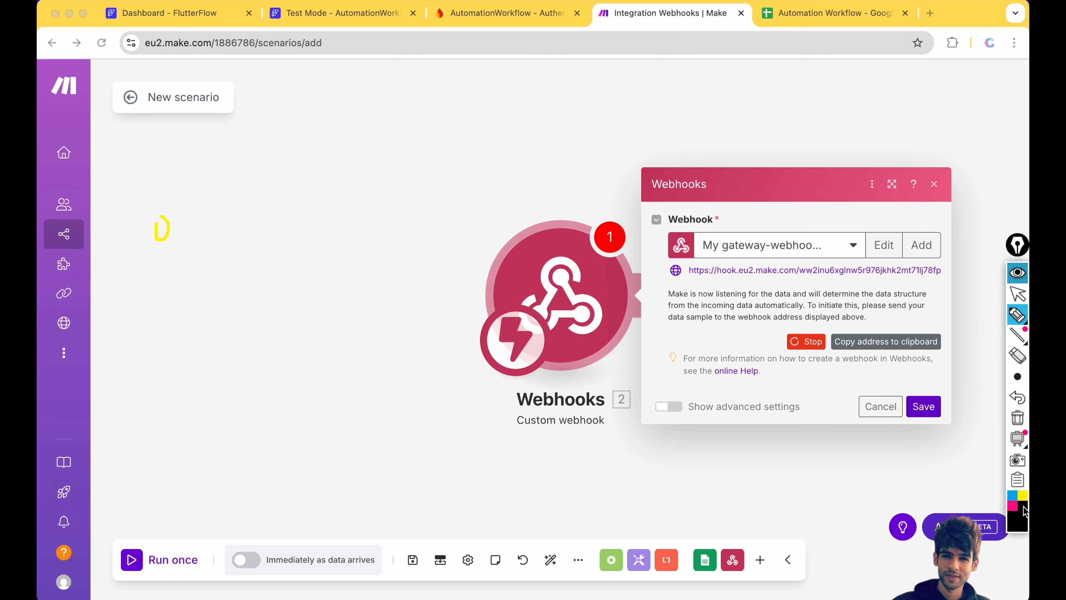
mouse_move(162, 210)
mouse_down()
mouse_move(193, 197)
mouse_move(264, 133)
mouse_move(260, 146)
mouse_move(269, 118)
mouse_move(276, 178)
mouse_move(310, 120)
mouse_move(268, 118)
mouse_move(281, 147)
mouse_move(295, 149)
mouse_move(296, 126)
mouse_up()
drag(297, 167, 297, 170)
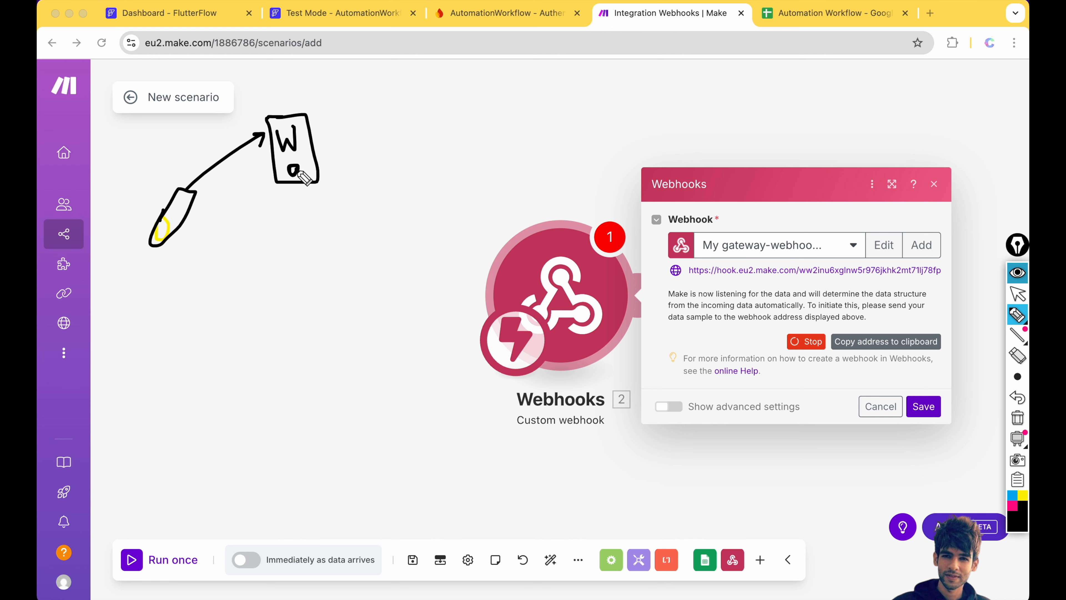
mouse_move(319, 161)
mouse_down()
mouse_move(374, 155)
mouse_move(372, 167)
mouse_up()
mouse_move(404, 123)
mouse_down()
mouse_move(384, 197)
mouse_move(418, 124)
mouse_move(390, 160)
mouse_move(404, 161)
mouse_move(403, 175)
mouse_up()
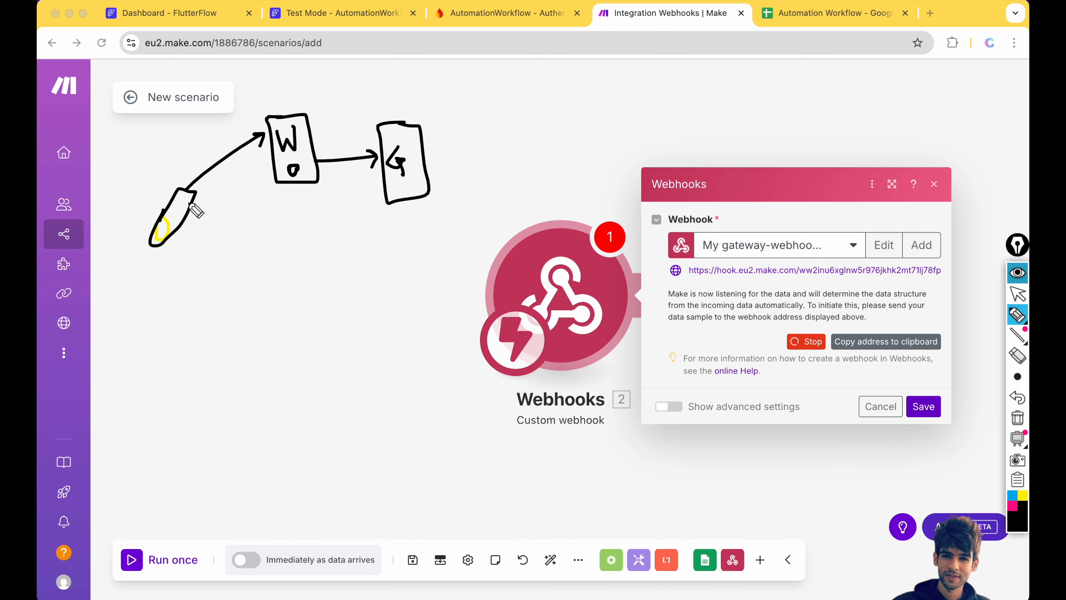
mouse_move(136, 177)
mouse_down()
mouse_move(138, 196)
mouse_move(144, 183)
mouse_up()
mouse_move(199, 150)
mouse_down()
mouse_move(196, 162)
mouse_move(201, 127)
mouse_move(200, 138)
mouse_move(225, 117)
mouse_move(224, 131)
mouse_up()
drag(218, 133, 231, 128)
mouse_move(290, 114)
mouse_down()
mouse_move(289, 92)
mouse_move(291, 108)
mouse_up()
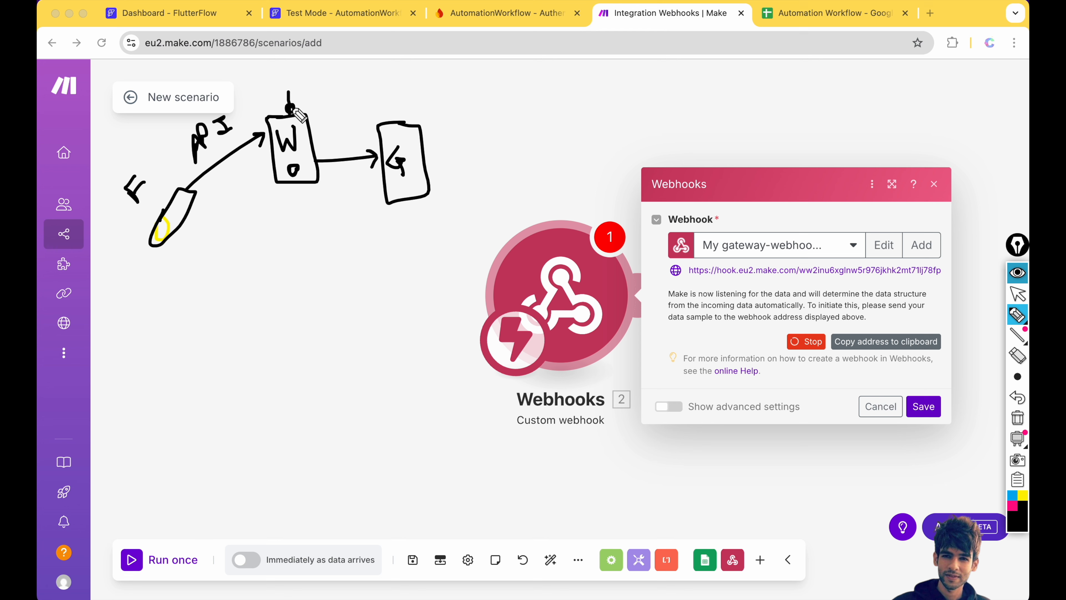
mouse_move(395, 125)
mouse_down()
mouse_move(404, 110)
mouse_move(408, 121)
mouse_up()
click(1018, 272)
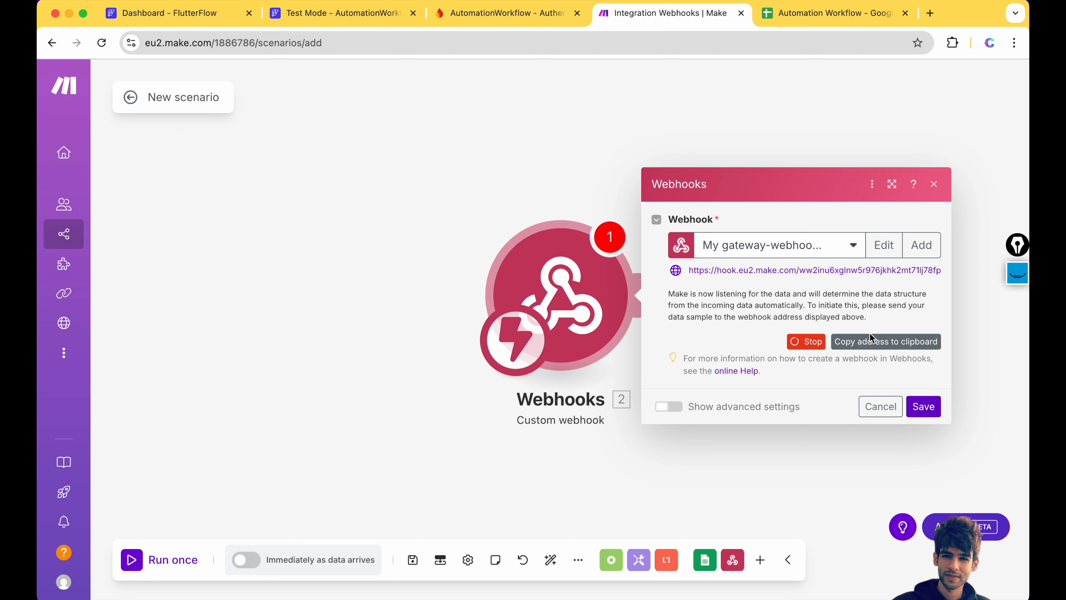
- Copy the webhook address and open the FlutterFlow project's Firebase settings
click(868, 349)
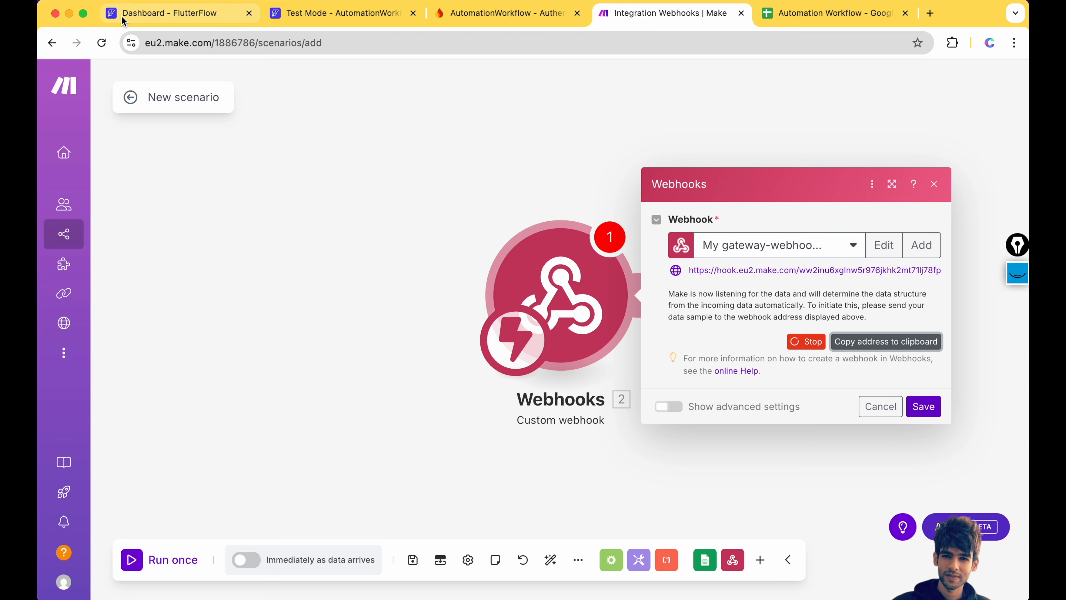
click(139, 17)
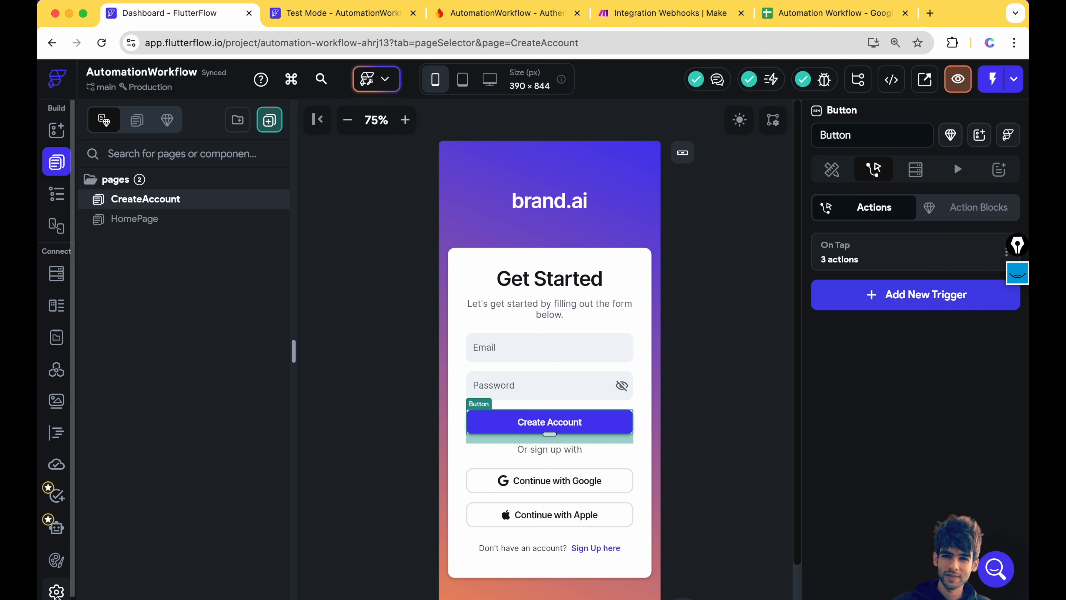
click(54, 585)
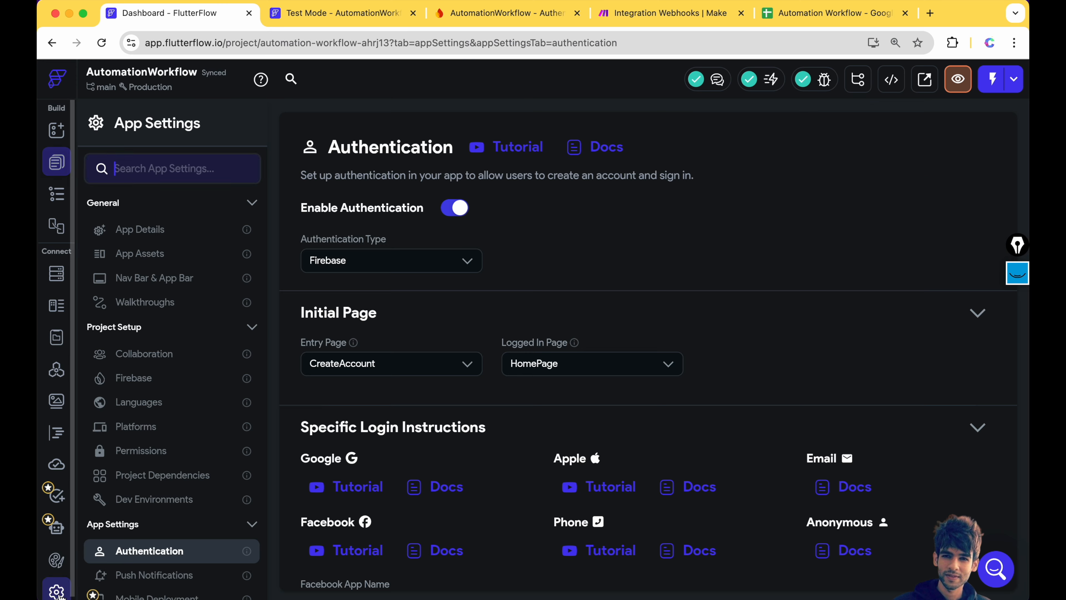
click(138, 380)
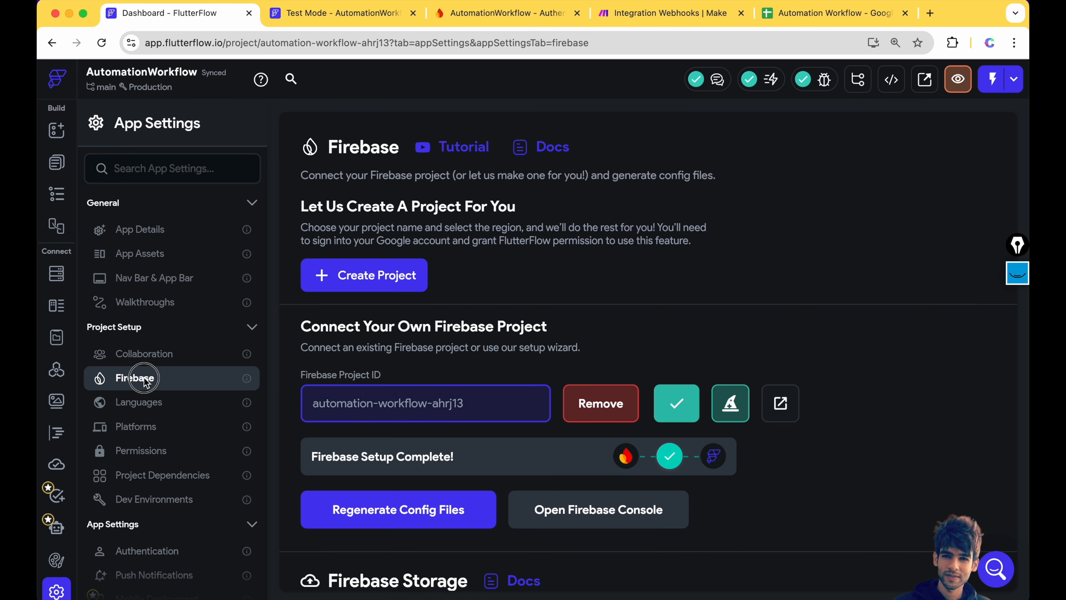
scroll(427, 291, down, 5)
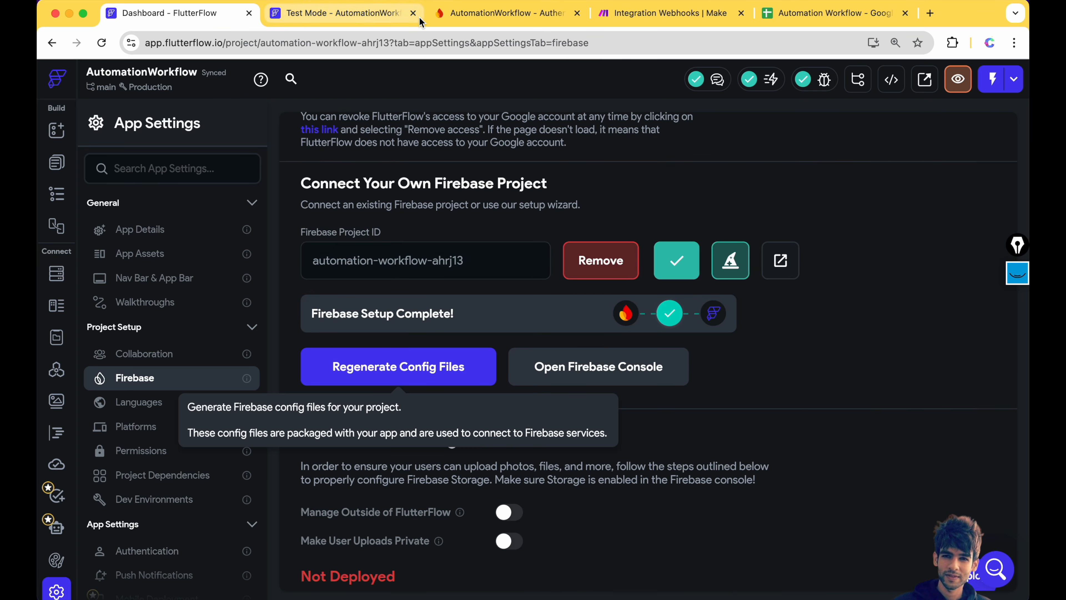
- Confirm Email/Password sign-in is enabled in the Firebase console, then return to FlutterFlow
click(506, 14)
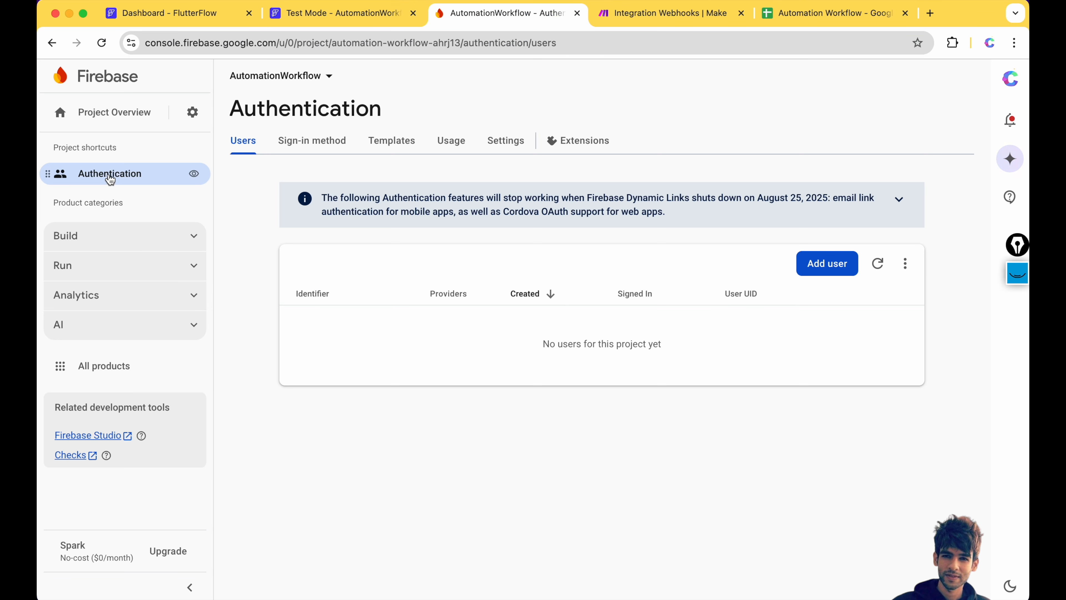
click(306, 157)
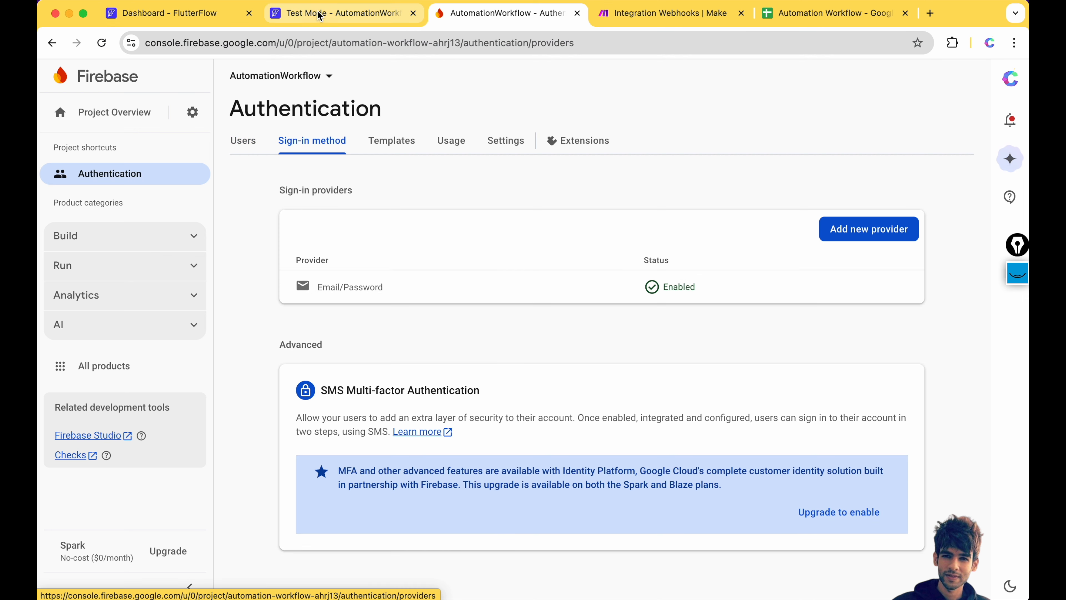
click(186, 16)
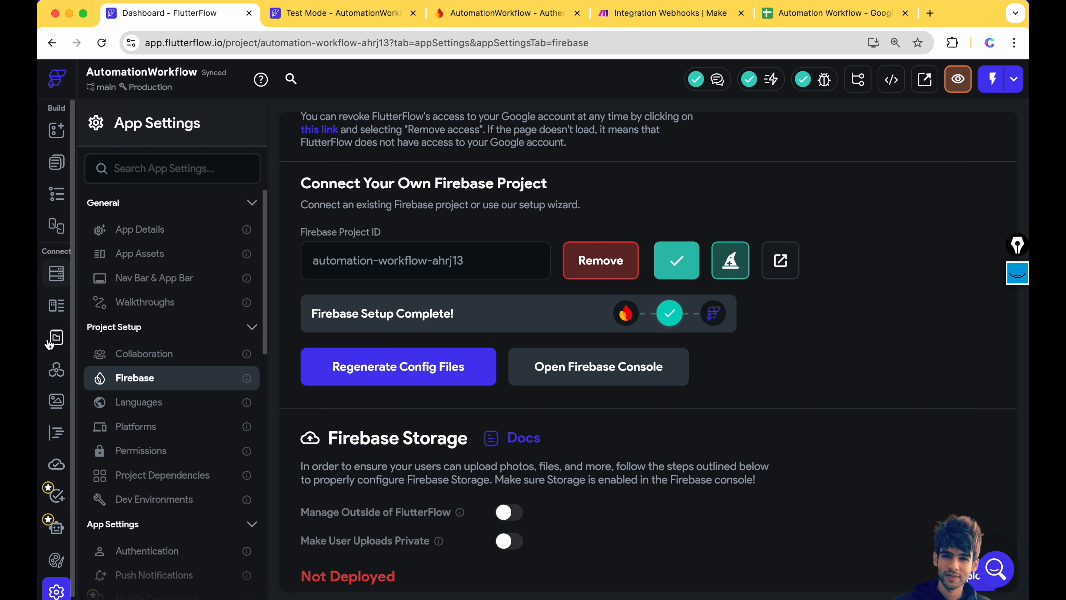
- In API Calls, delete the existing sendEmailWebhook call
click(57, 369)
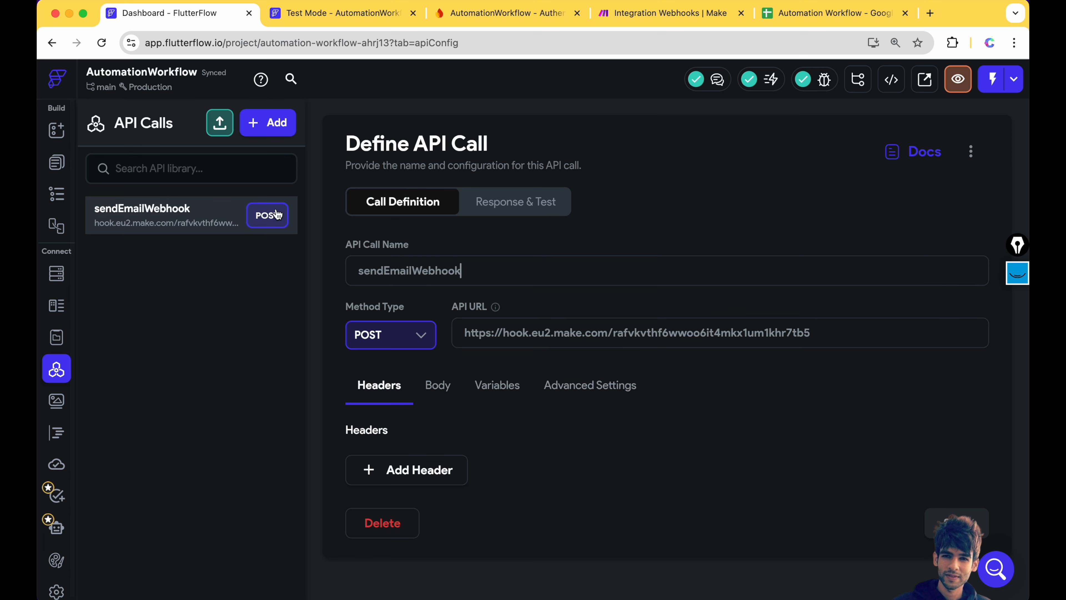
click(269, 124)
click(194, 313)
click(382, 522)
click(623, 353)
- Create a new POST API call using the pasted Make webhook address as its URL
click(262, 130)
click(201, 190)
click(403, 337)
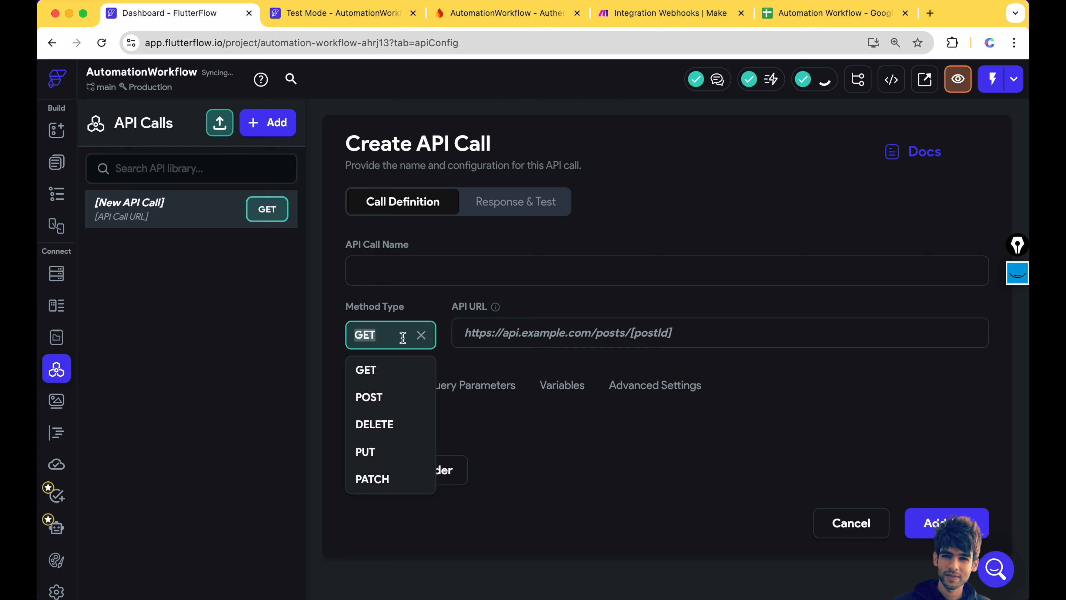
click(399, 397)
click(521, 322)
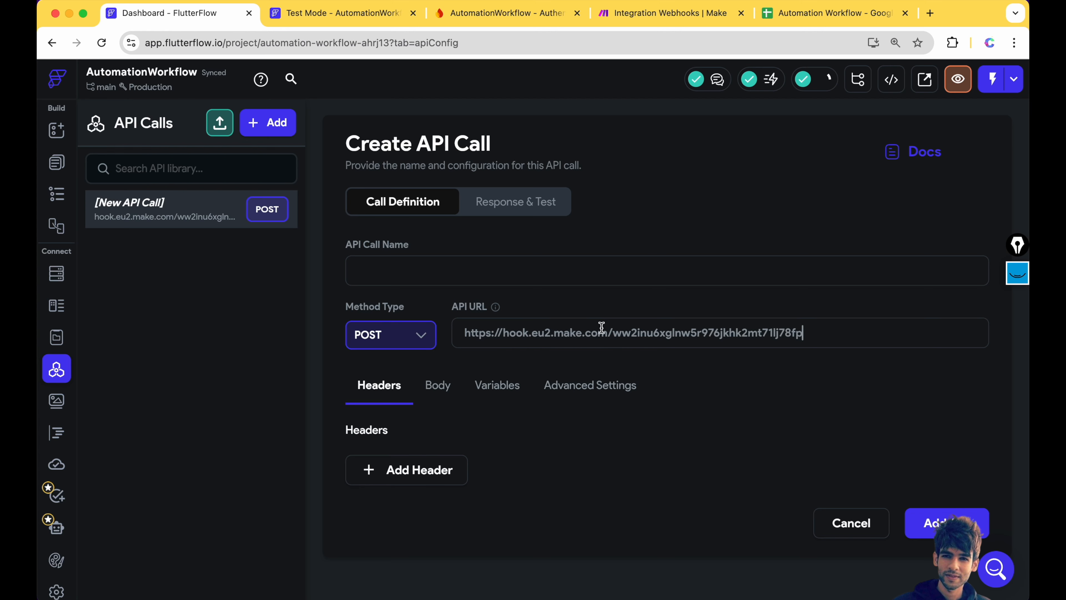
- Name the API call sendEmailWebHook
click(714, 13)
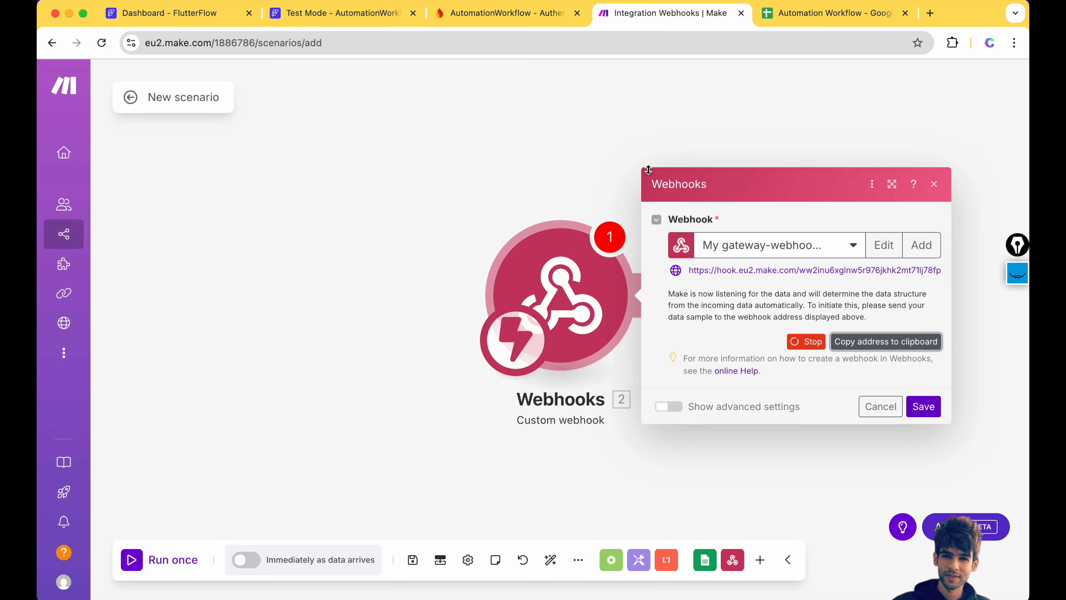
click(152, 13)
click(400, 271)
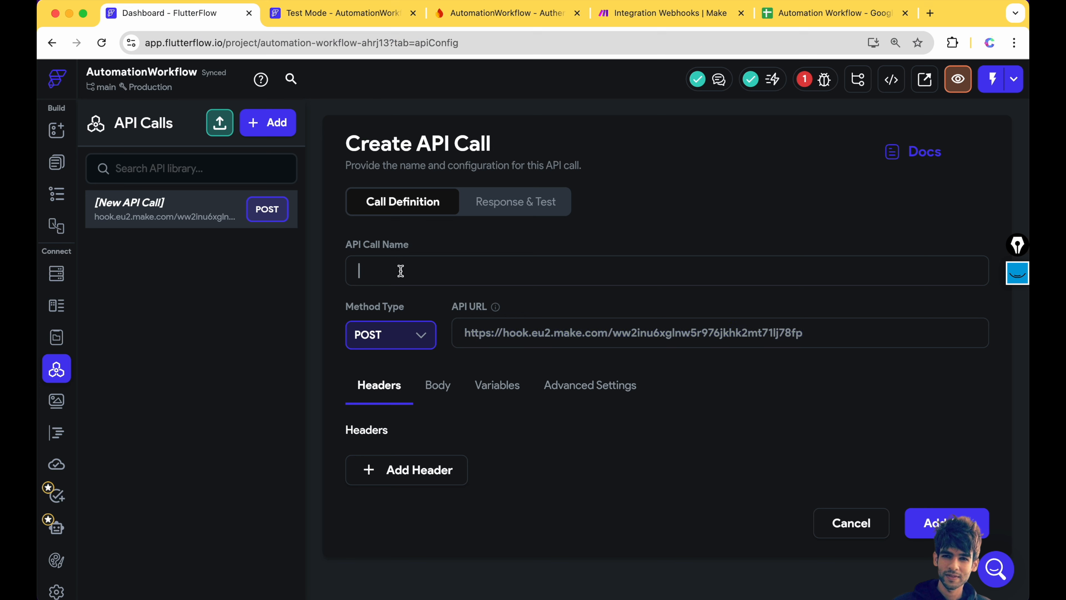
text(sendEmail)
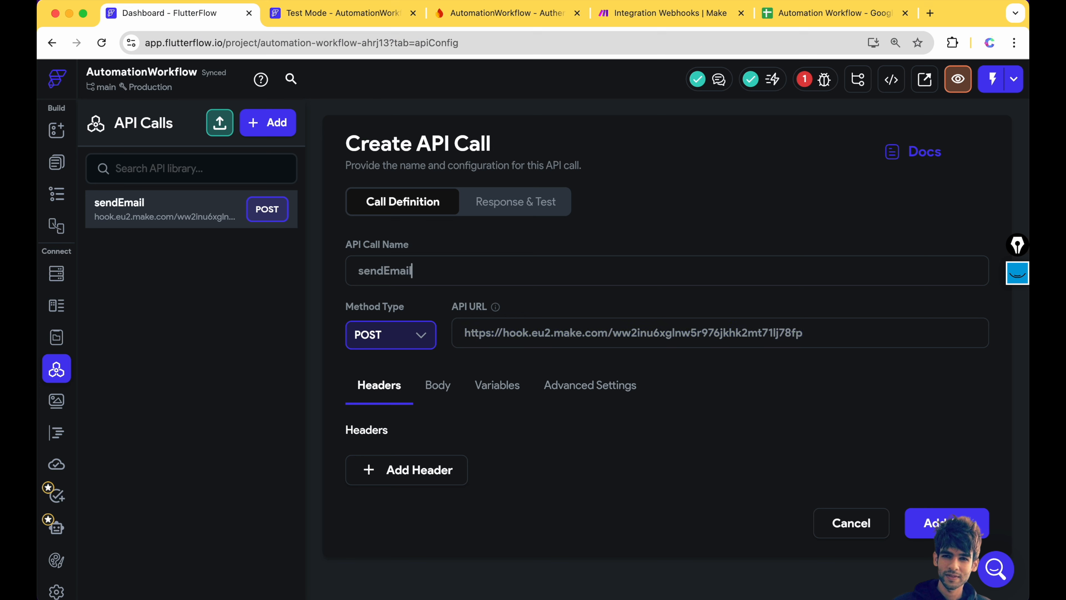
text(WebHook)
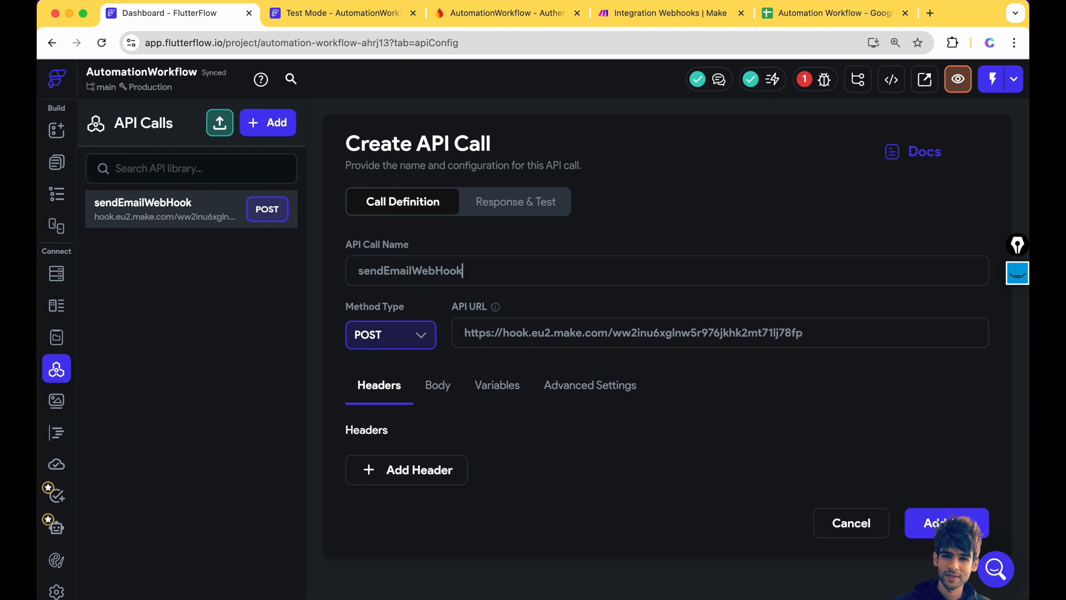
- Add a String variable named email to the call
click(501, 395)
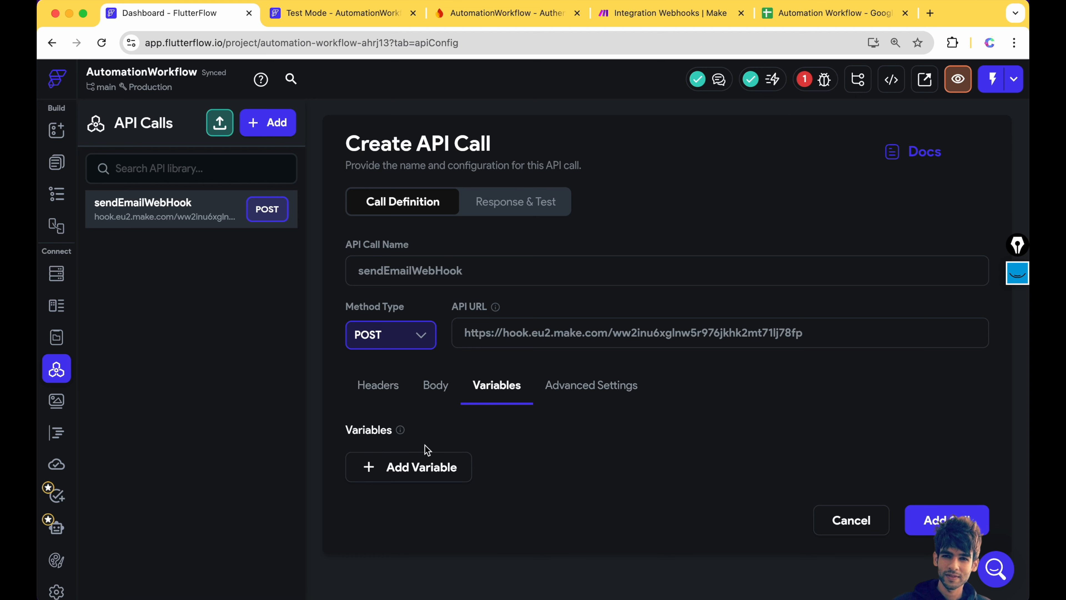
click(422, 468)
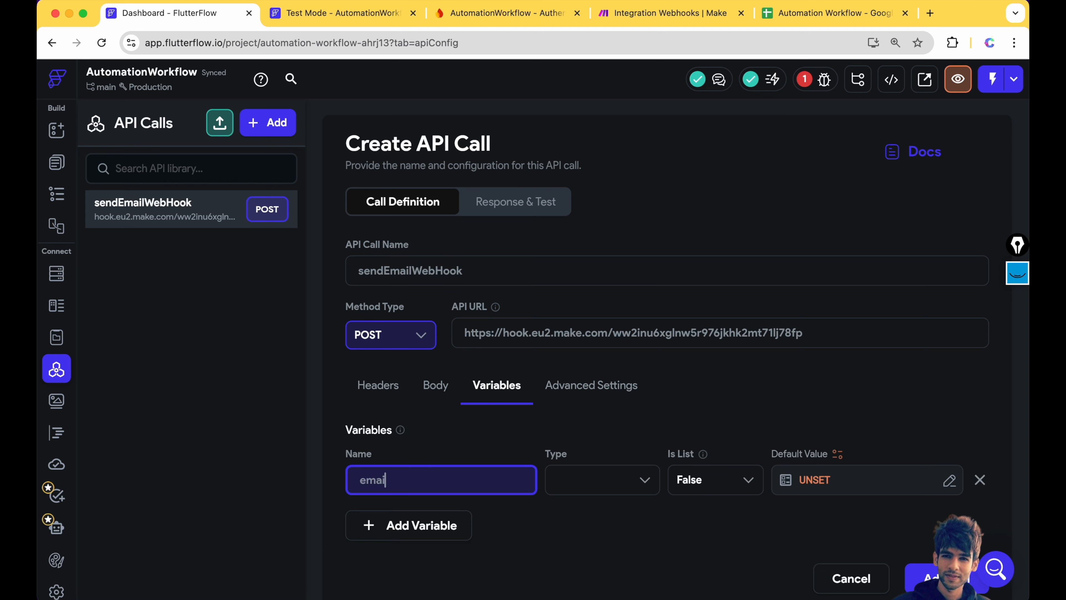
text(email)
click(579, 478)
click(578, 490)
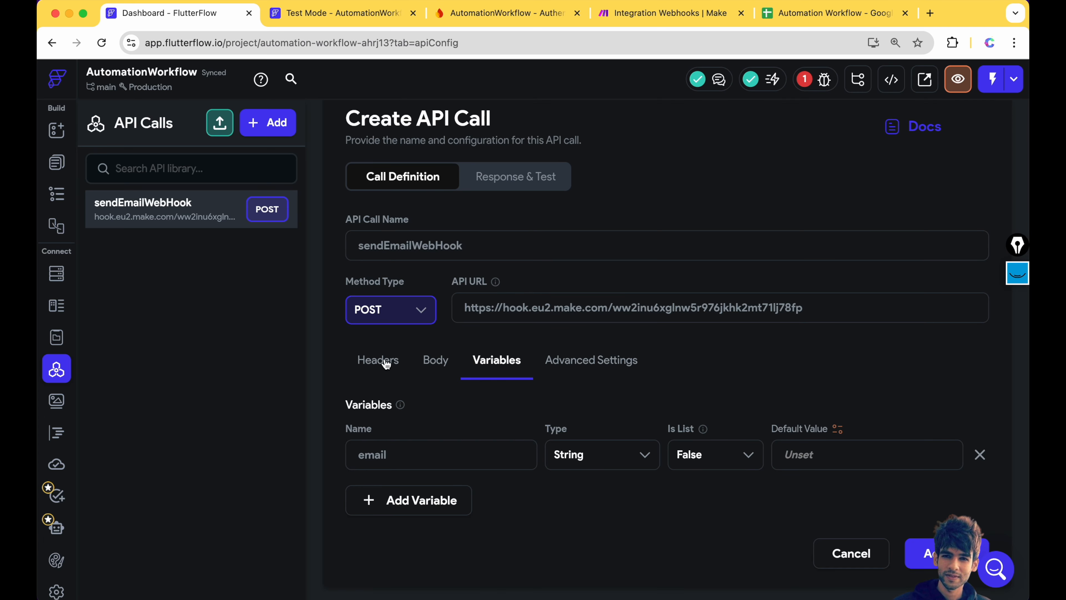
- Set a JSON body passing the email variable as the email value, and save the call
click(434, 364)
click(438, 459)
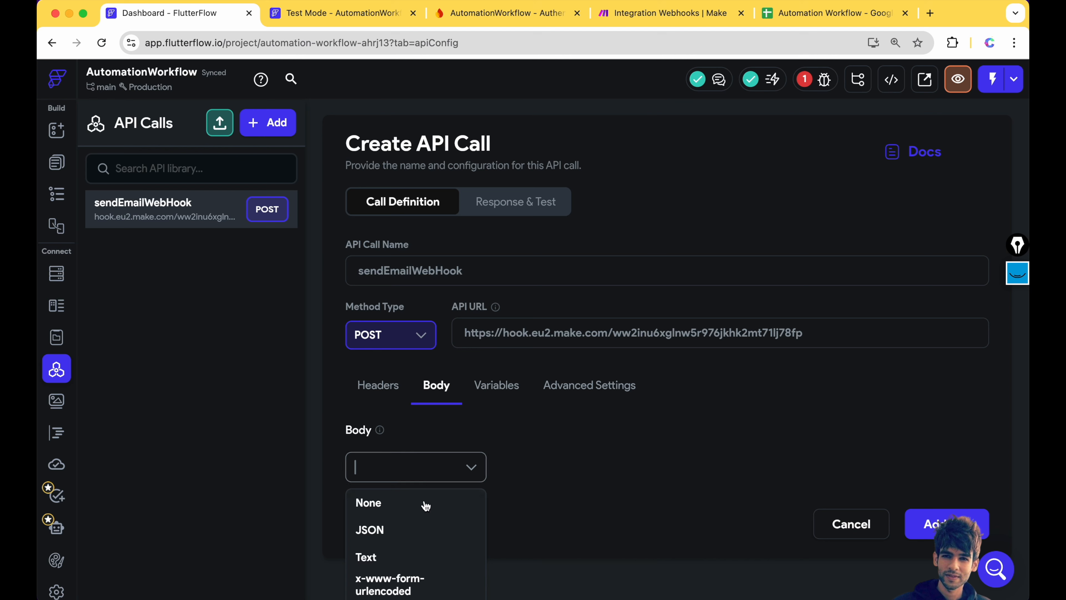
click(415, 530)
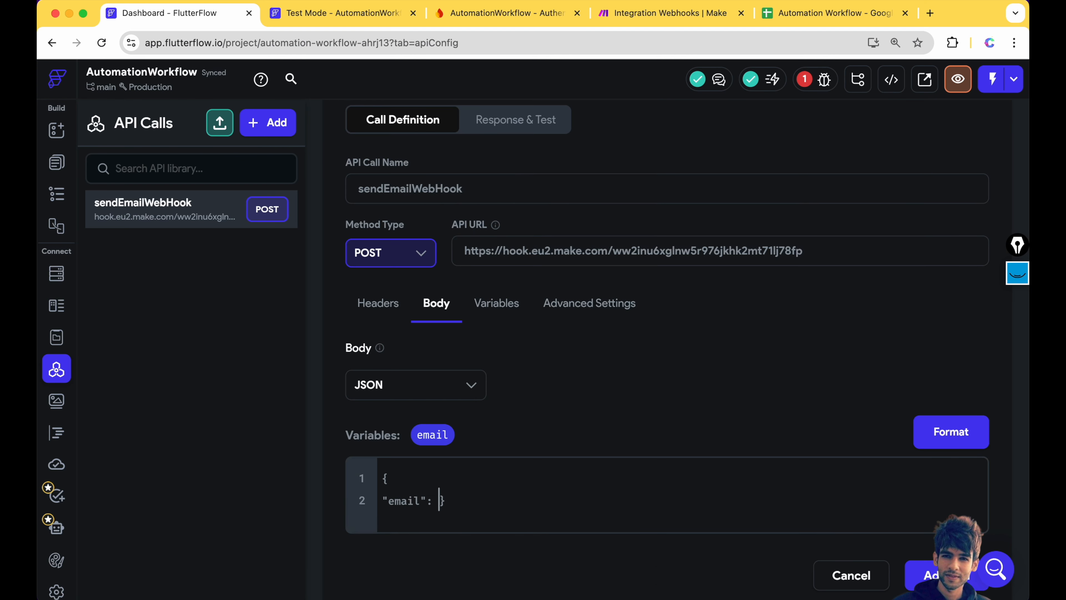
drag(442, 446, 501, 504)
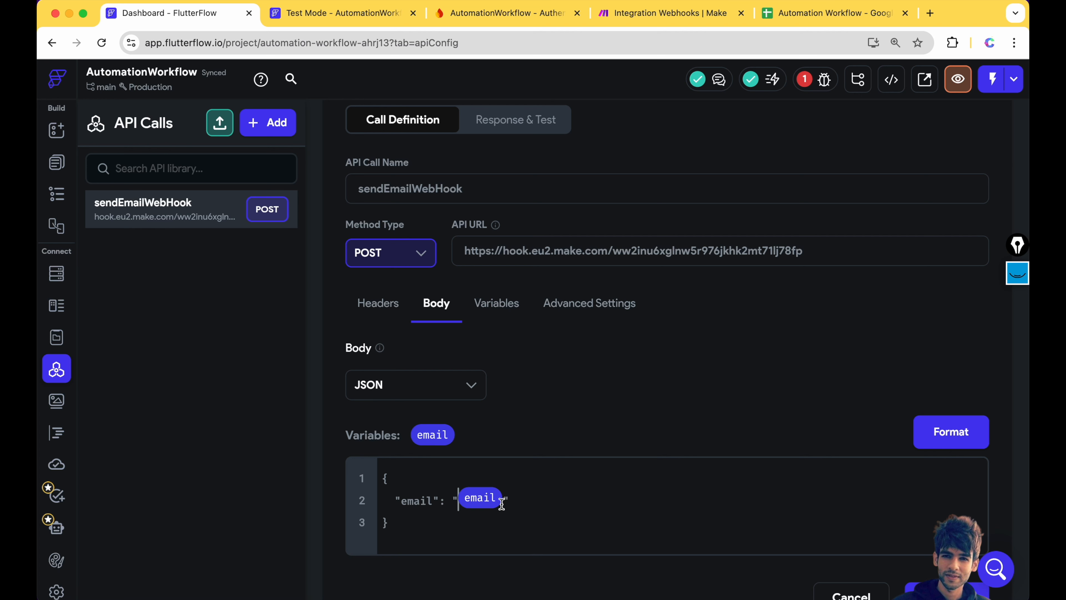
scroll(924, 554, down, 2)
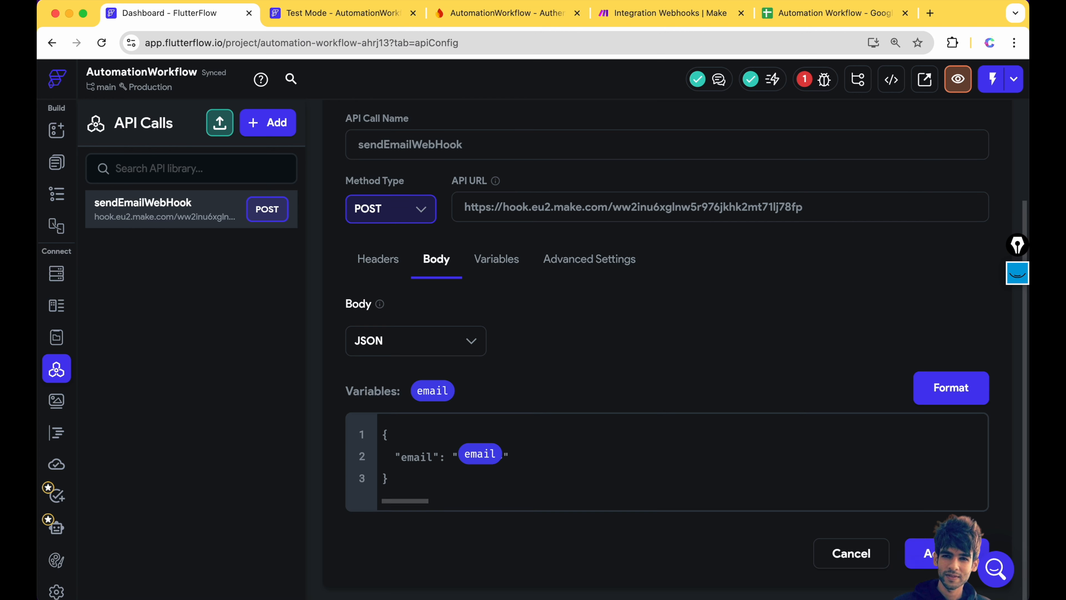
click(928, 554)
- Test the API call, then save the webhook module in Make once it receives the data
click(945, 202)
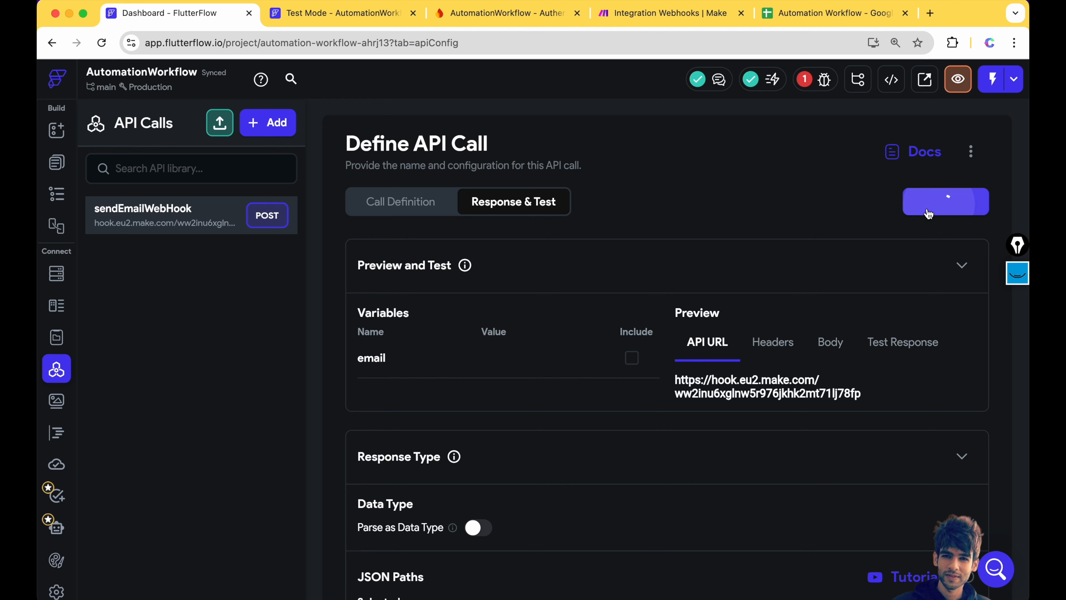
scroll(669, 284, down, 2)
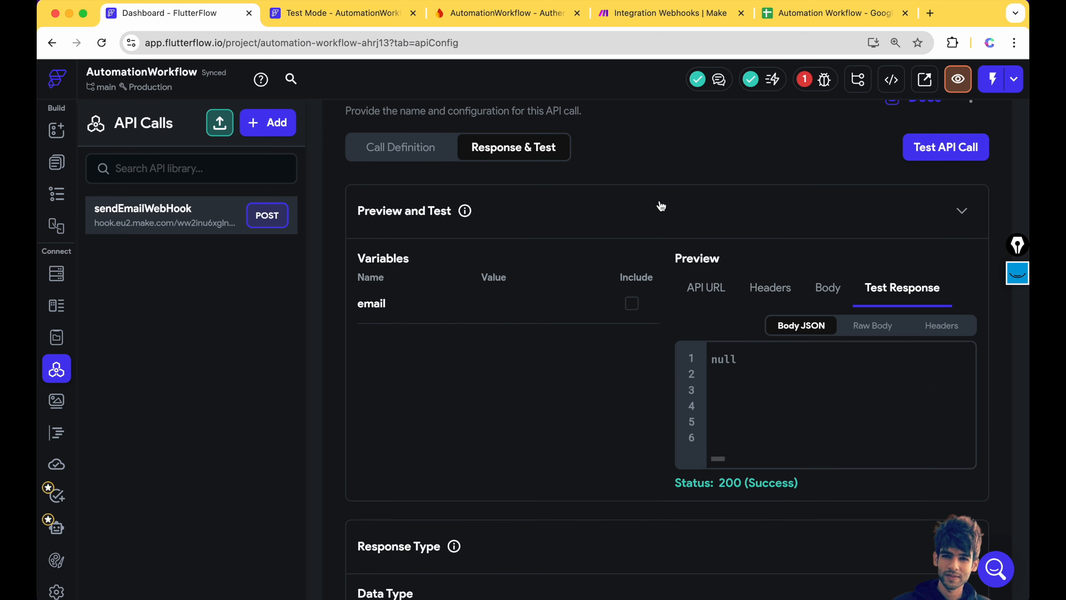
click(670, 13)
drag(730, 318, 806, 335)
click(920, 395)
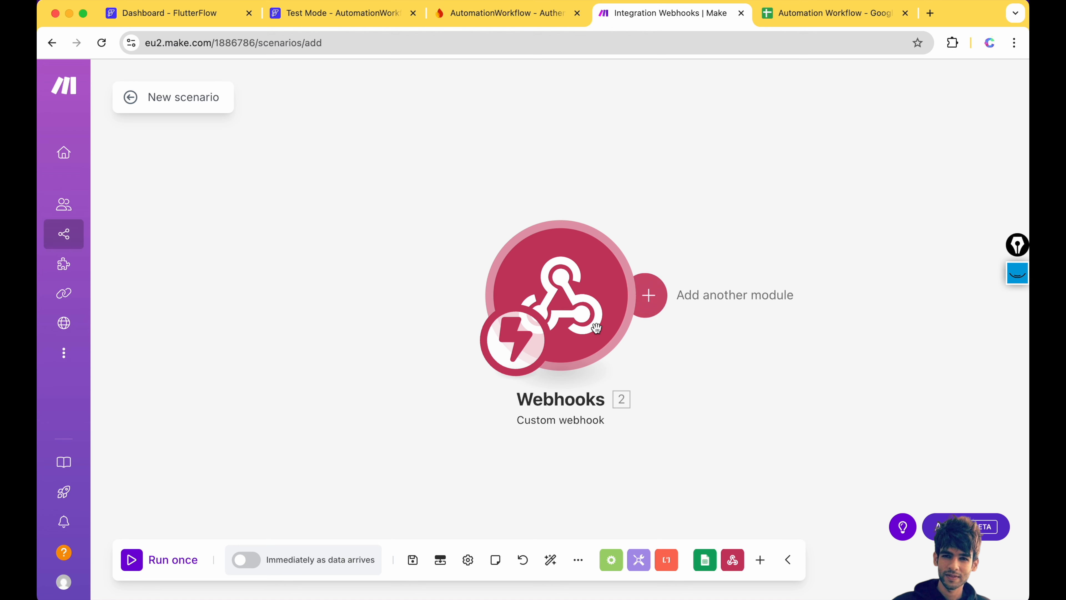
- Add a Google Sheets Add a Row module after the webhook targeting the Automation Workflow spreadsheet
click(648, 294)
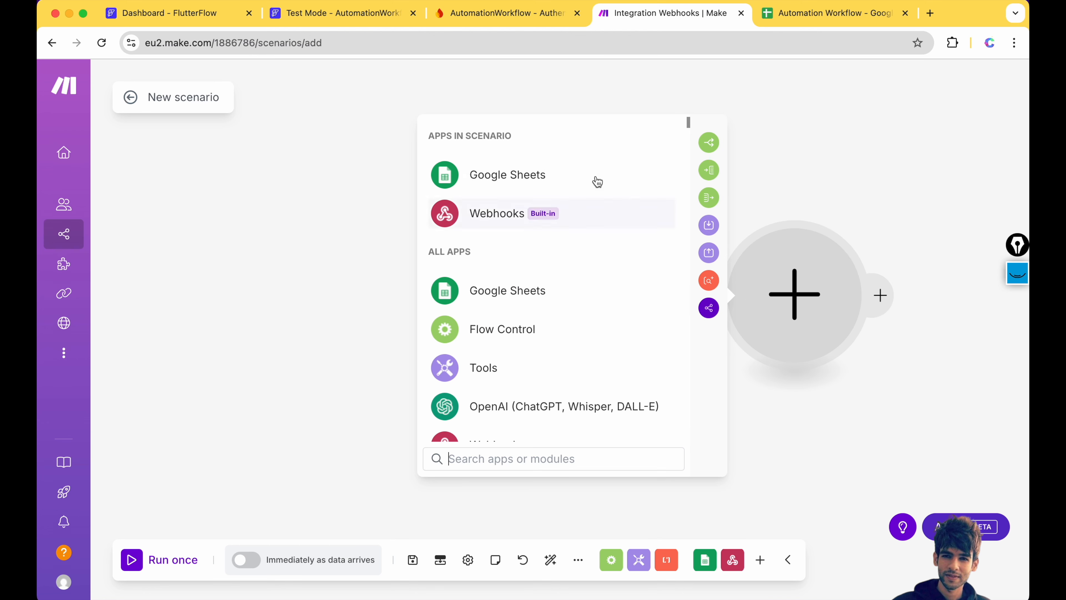
click(614, 181)
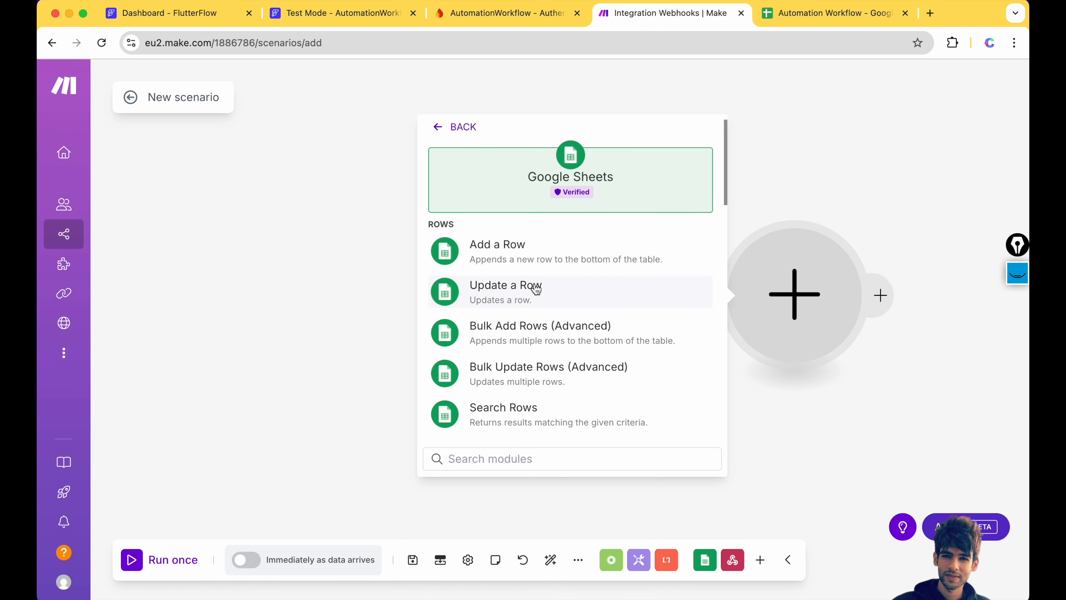
click(560, 251)
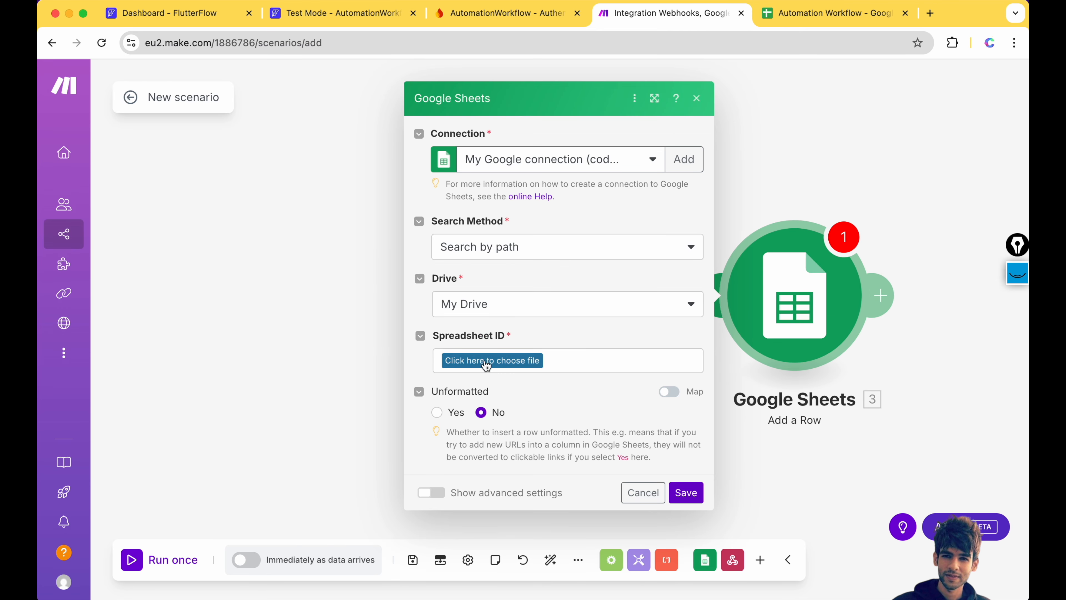
click(482, 361)
click(511, 429)
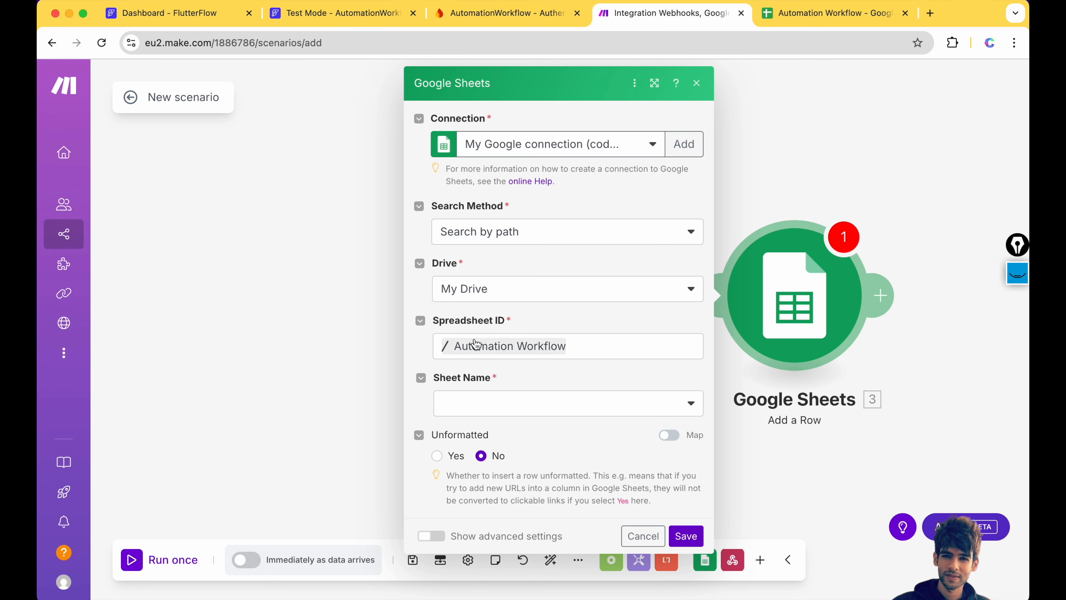
click(845, 13)
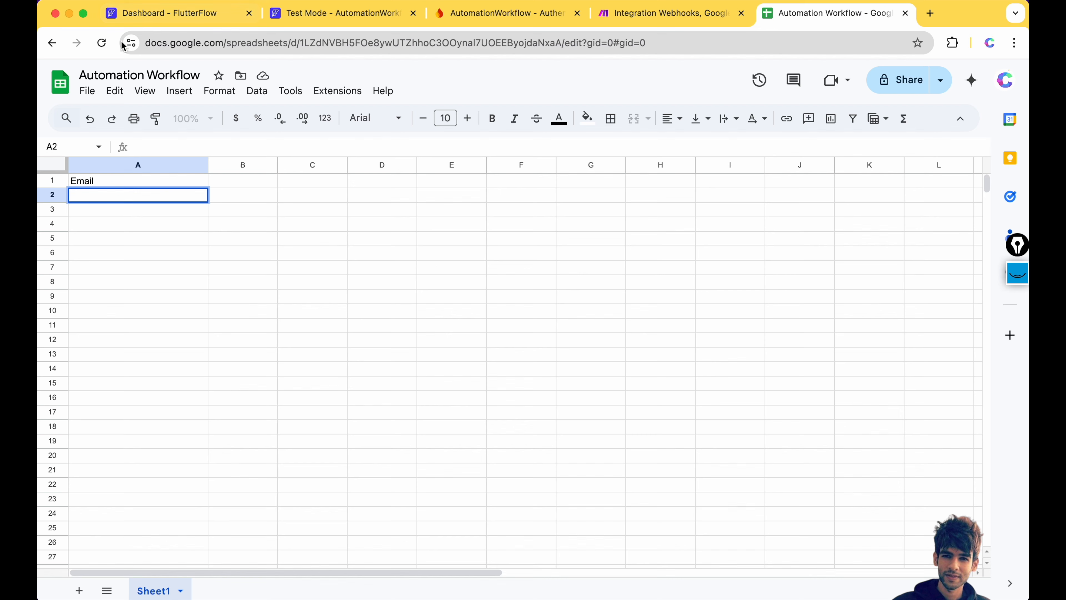
click(630, 15)
- Choose Sheet1, map the webhook's email into Email (A), and save the module
click(507, 409)
click(500, 429)
click(831, 13)
click(663, 10)
scroll(499, 437, down, 3)
click(495, 371)
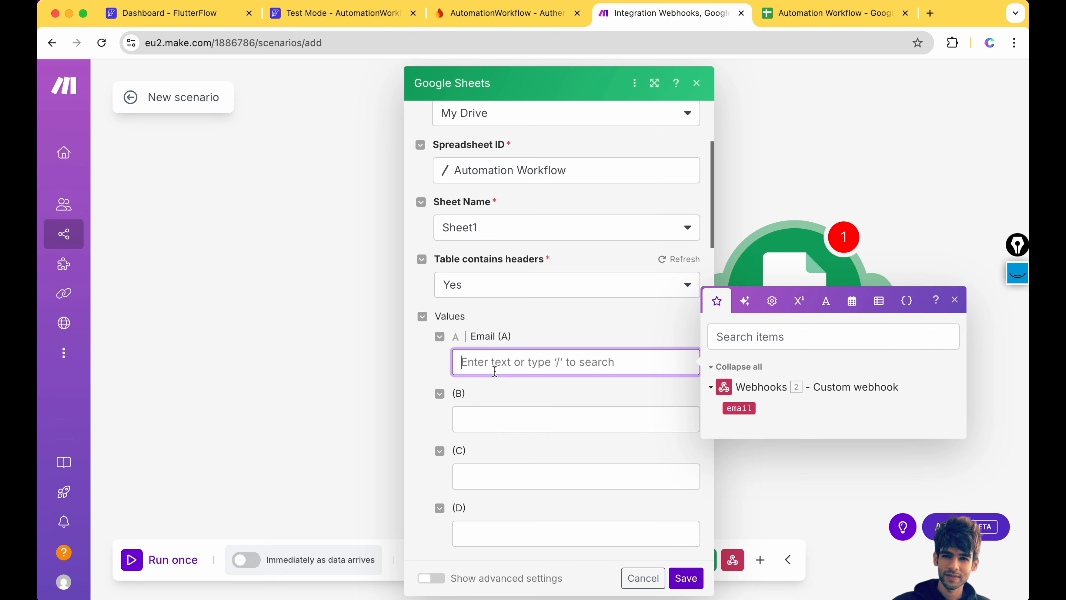
click(739, 408)
click(583, 393)
click(686, 578)
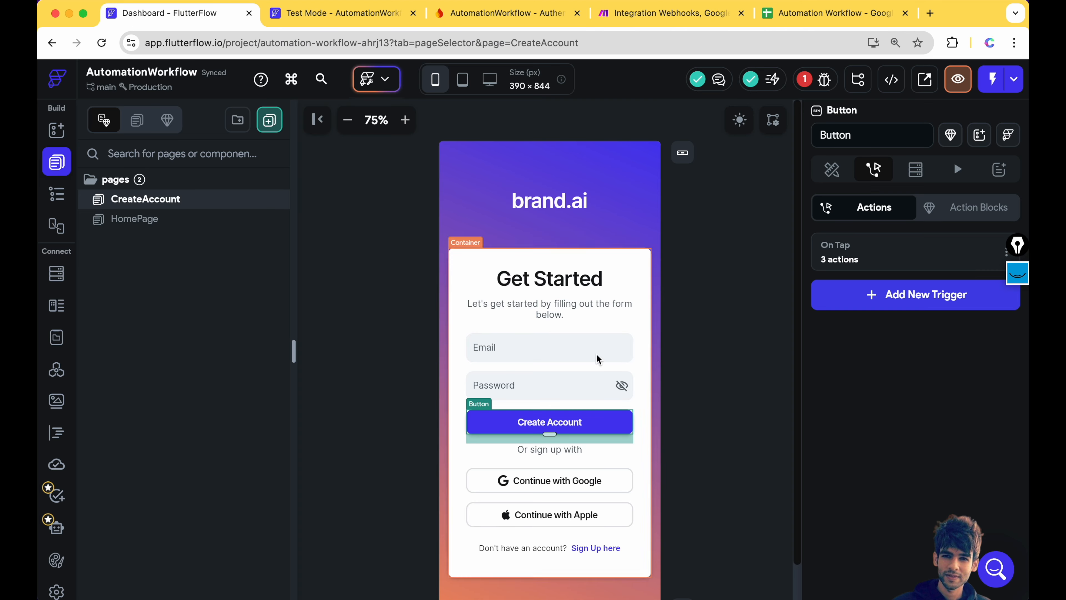
- Delete the Create Account button's existing tap action chain in FlutterFlow
click(689, 395)
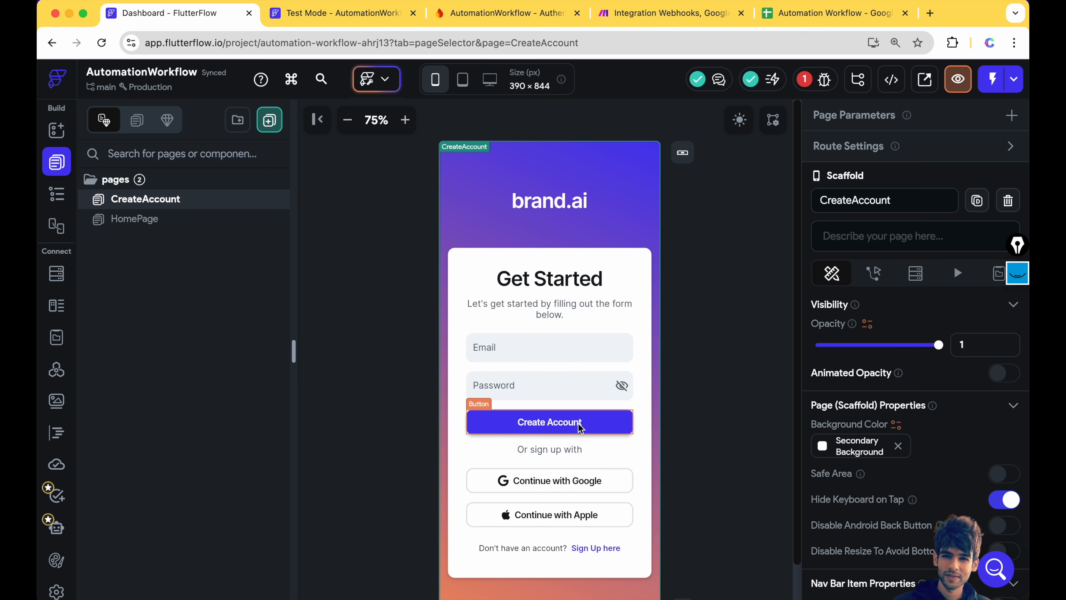
click(526, 425)
click(894, 254)
click(592, 200)
click(494, 414)
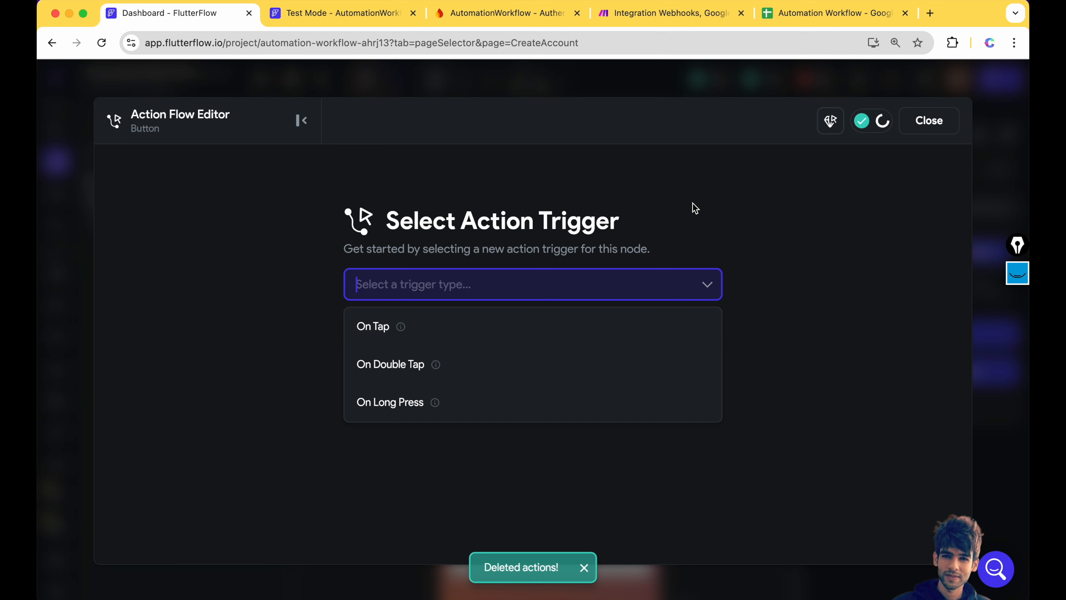
- Add an On Tap Create Account action using email sign-up, emailAddress and password fields, no auto-navigation
click(487, 331)
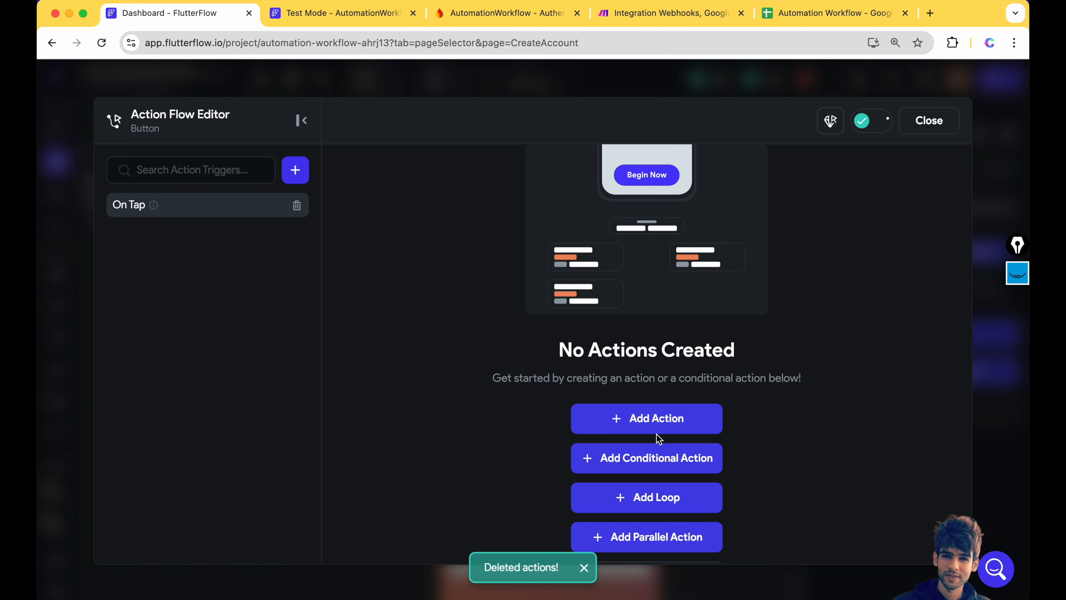
click(657, 420)
click(814, 285)
text(Create)
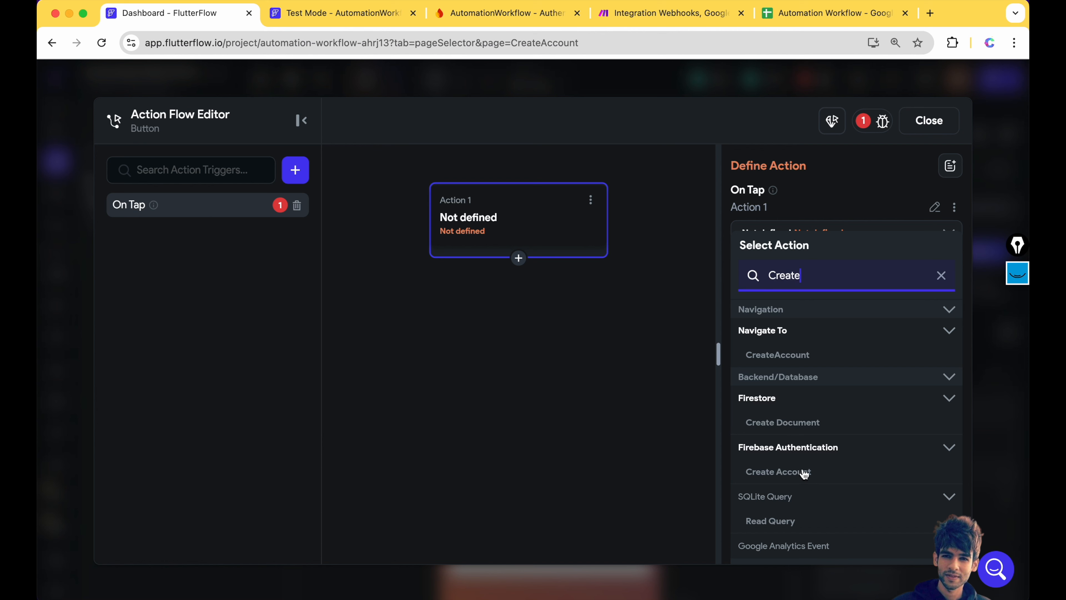
click(805, 472)
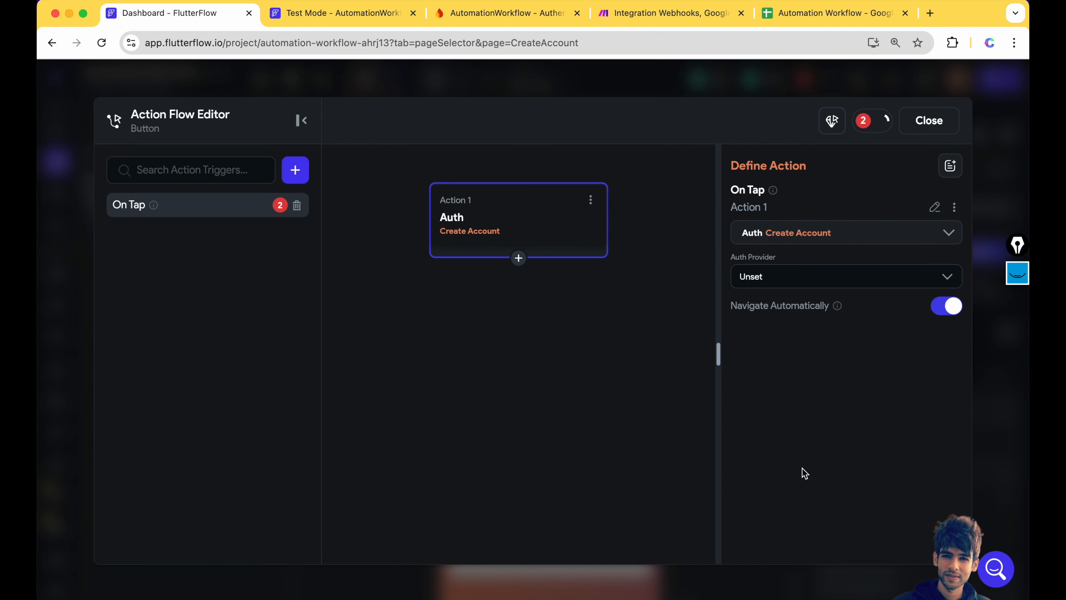
click(773, 275)
click(771, 313)
click(776, 321)
click(777, 359)
click(773, 378)
click(774, 413)
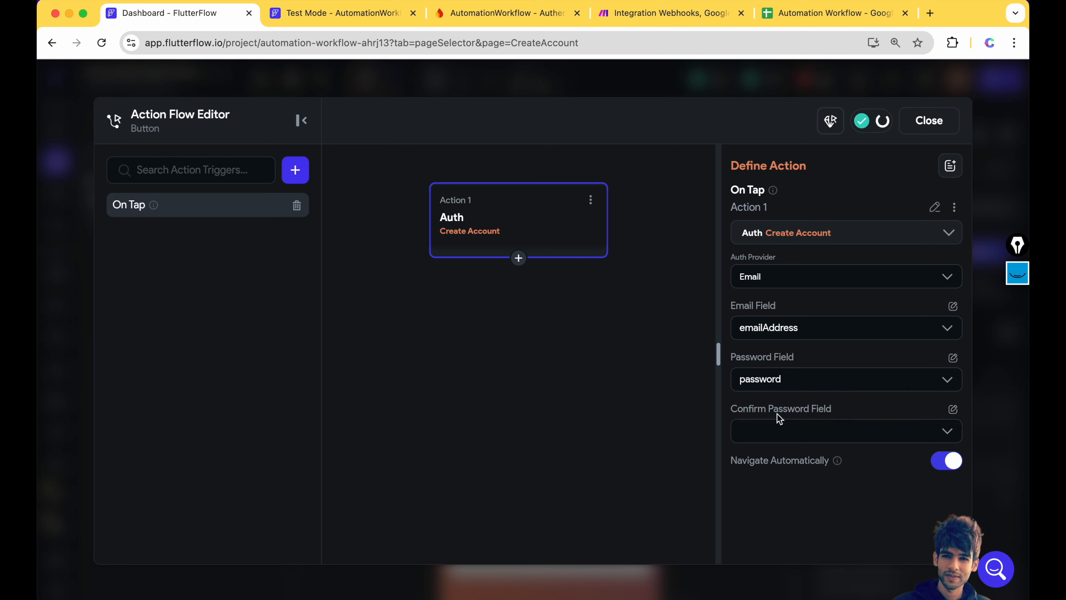
click(945, 470)
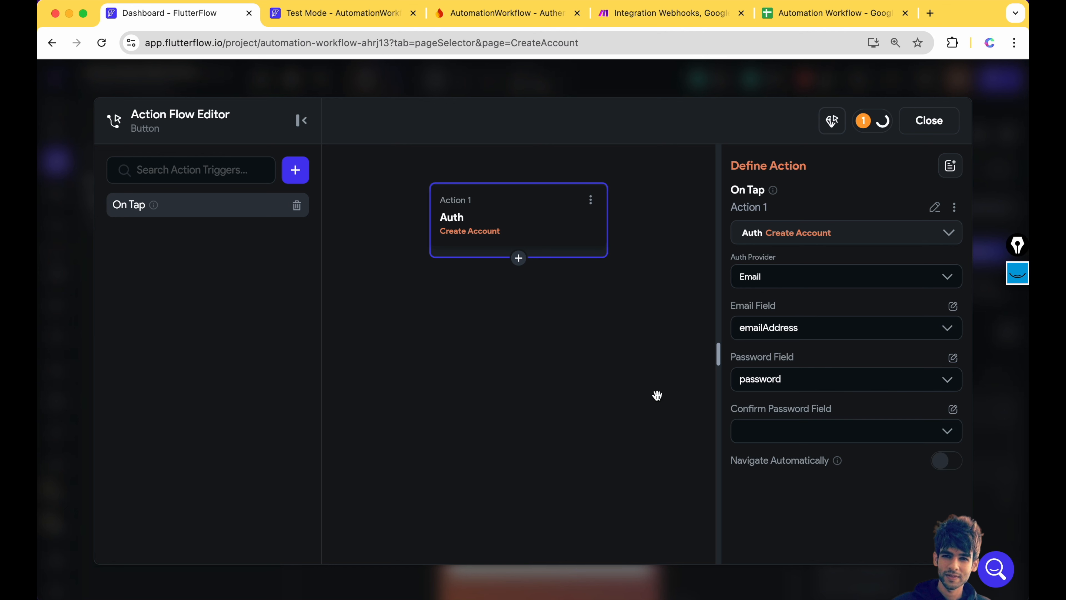
- Add a second action calling the sendEmailWebHook API
click(519, 258)
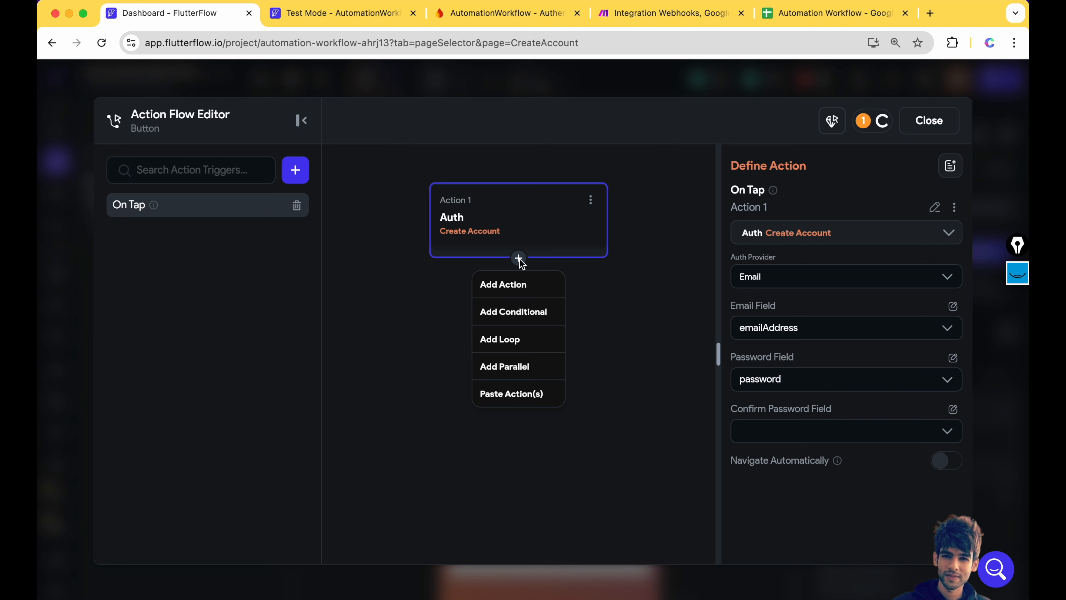
click(517, 286)
text(API)
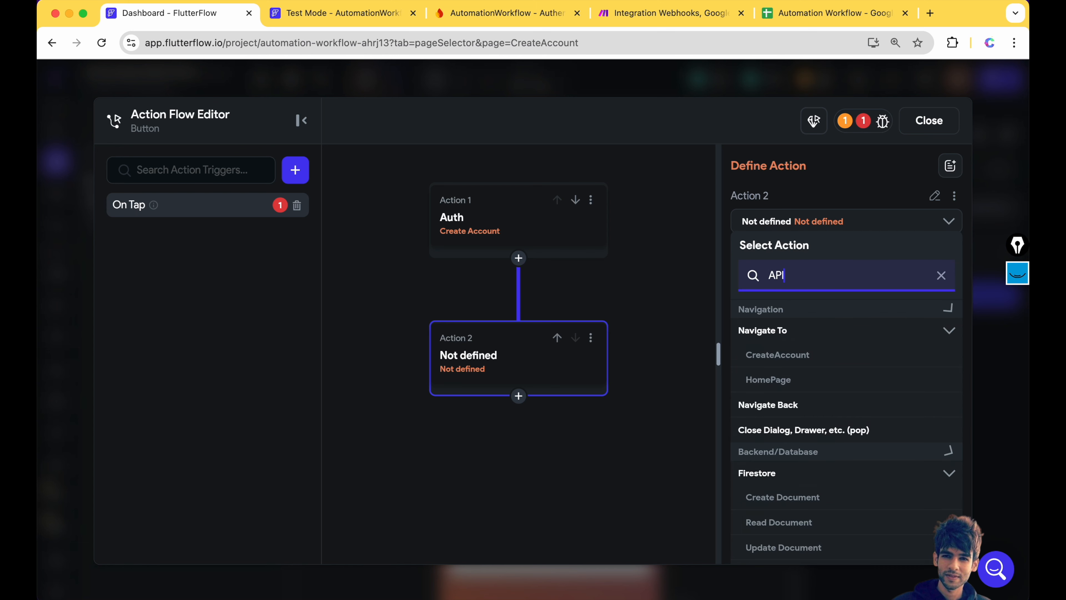
text( Ca)
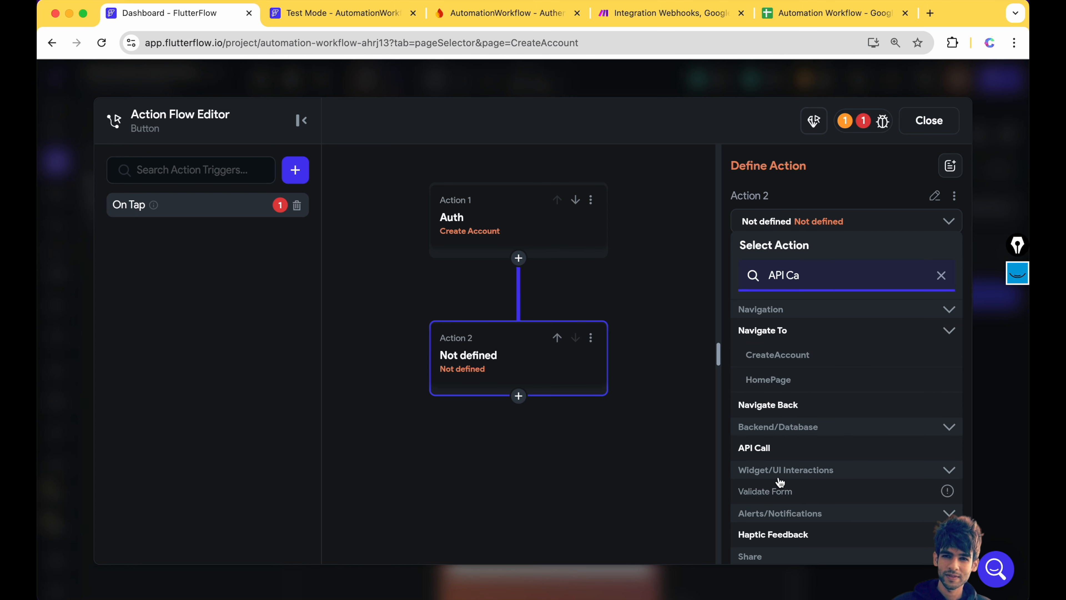
click(775, 448)
click(767, 268)
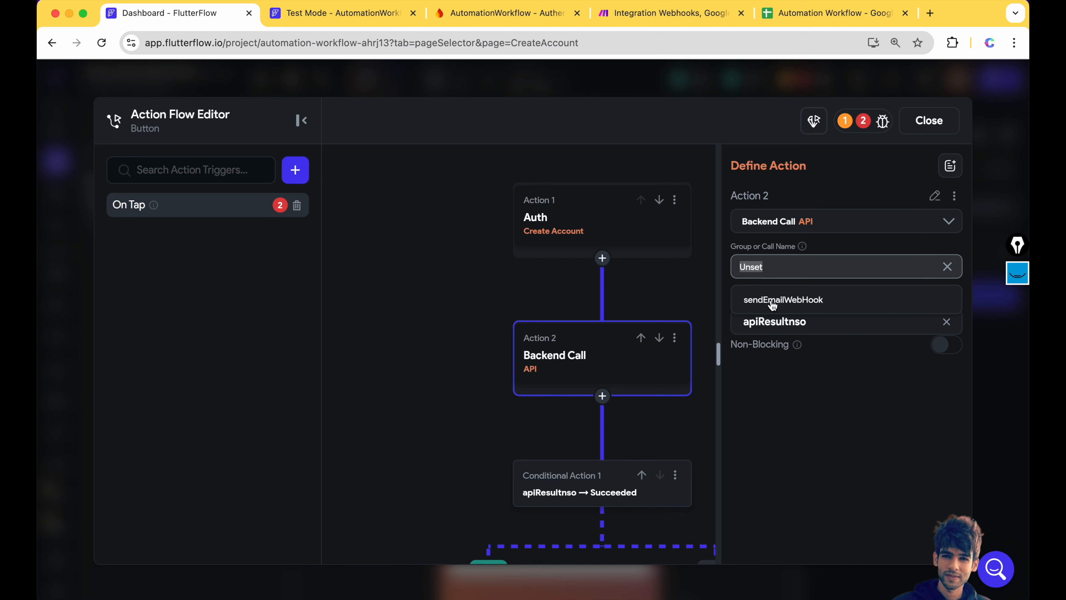
click(789, 301)
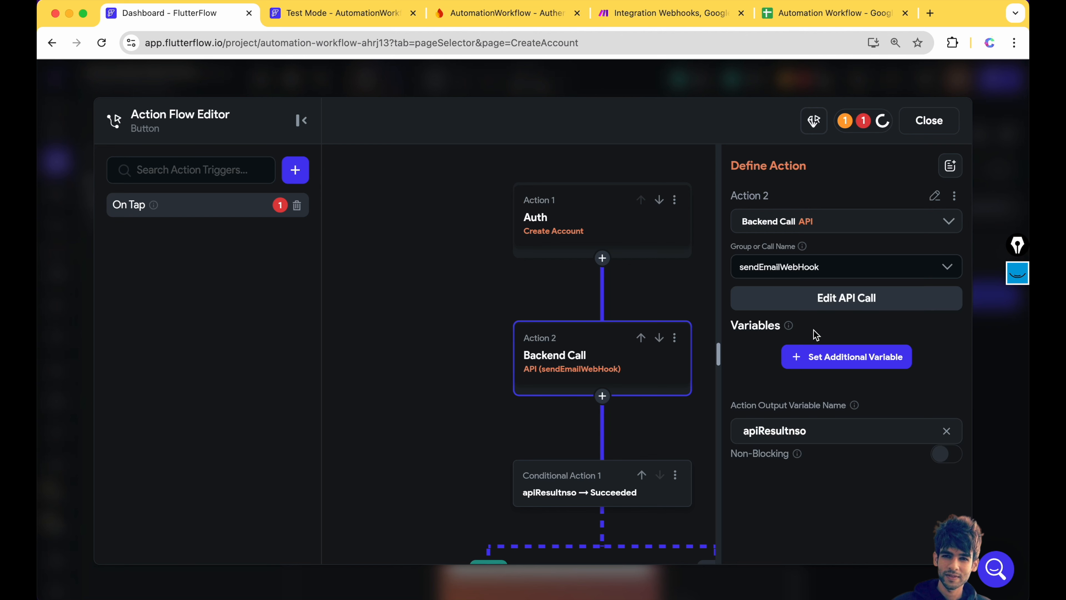
- Pass the emailAddress widget state as the call's email variable, then view the TRUE/FALSE branches
click(821, 365)
click(776, 433)
click(776, 472)
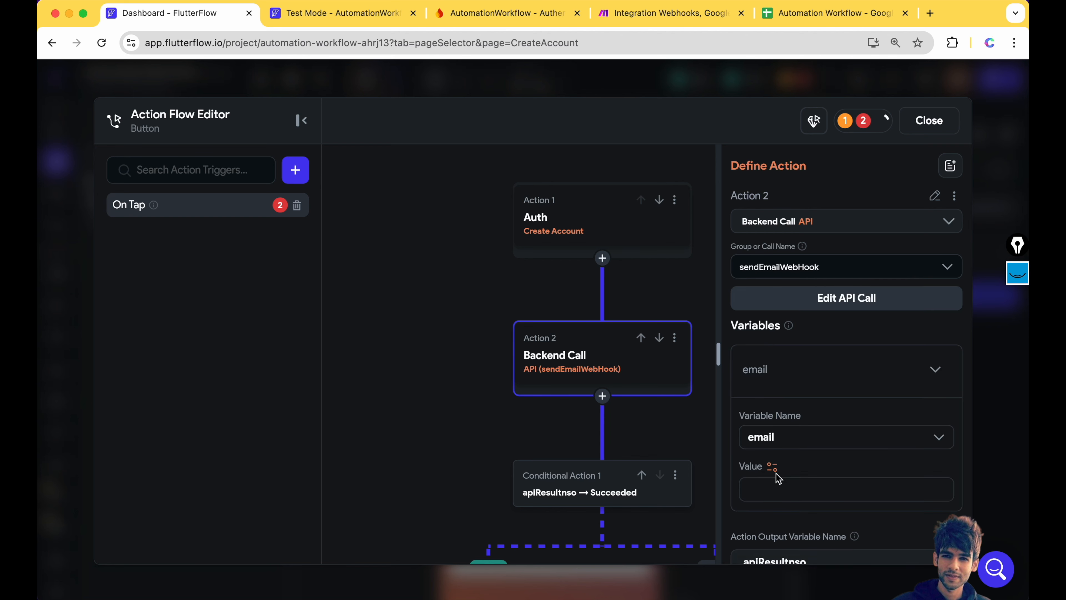
scroll(777, 470, down, 3)
click(772, 371)
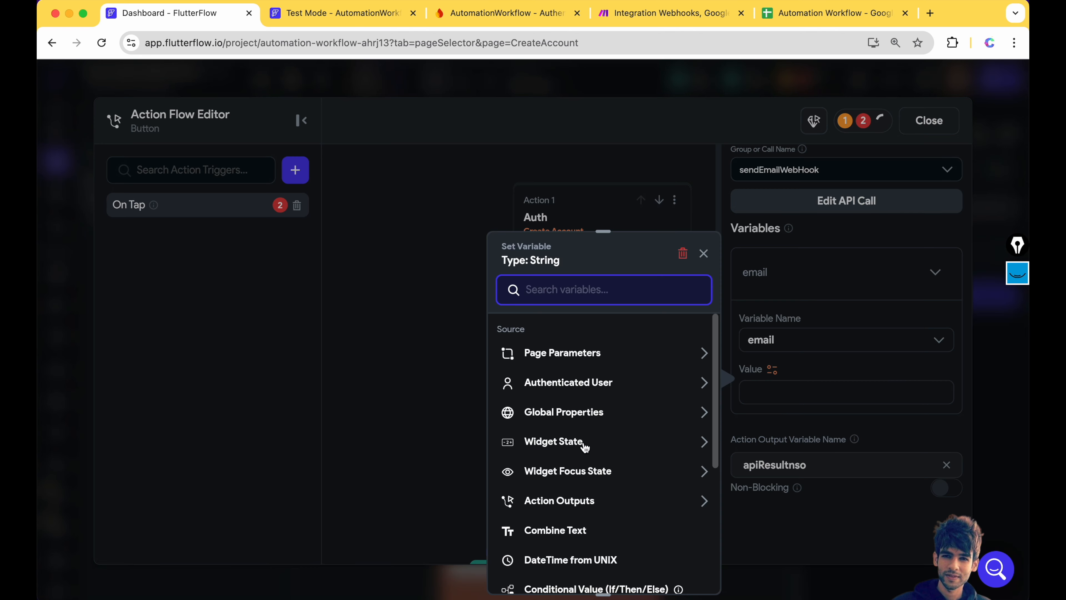
click(586, 454)
click(576, 490)
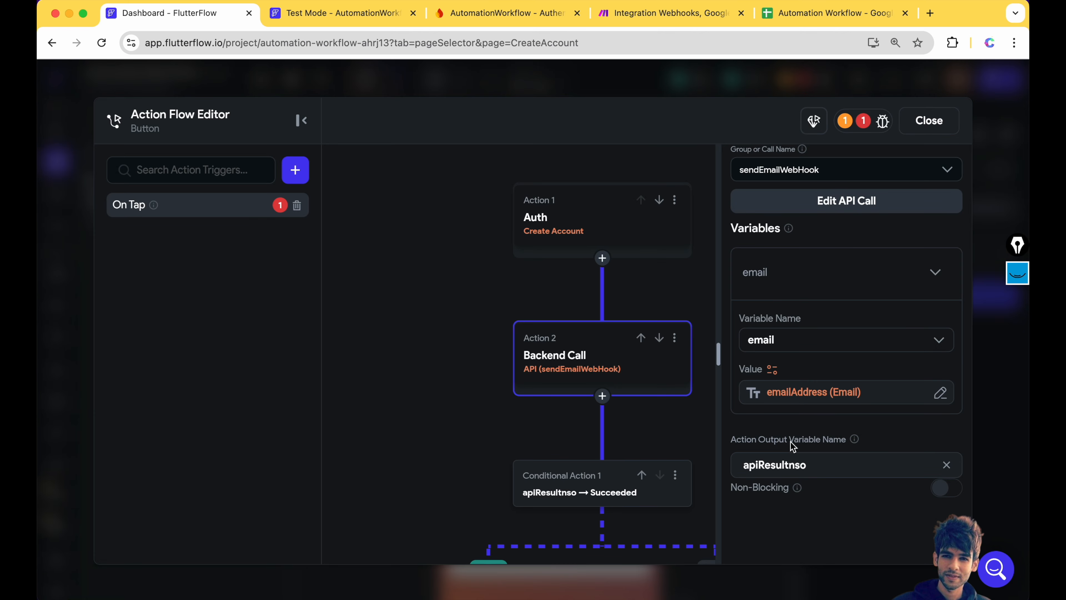
double_click(786, 467)
scroll(802, 475, down, 3)
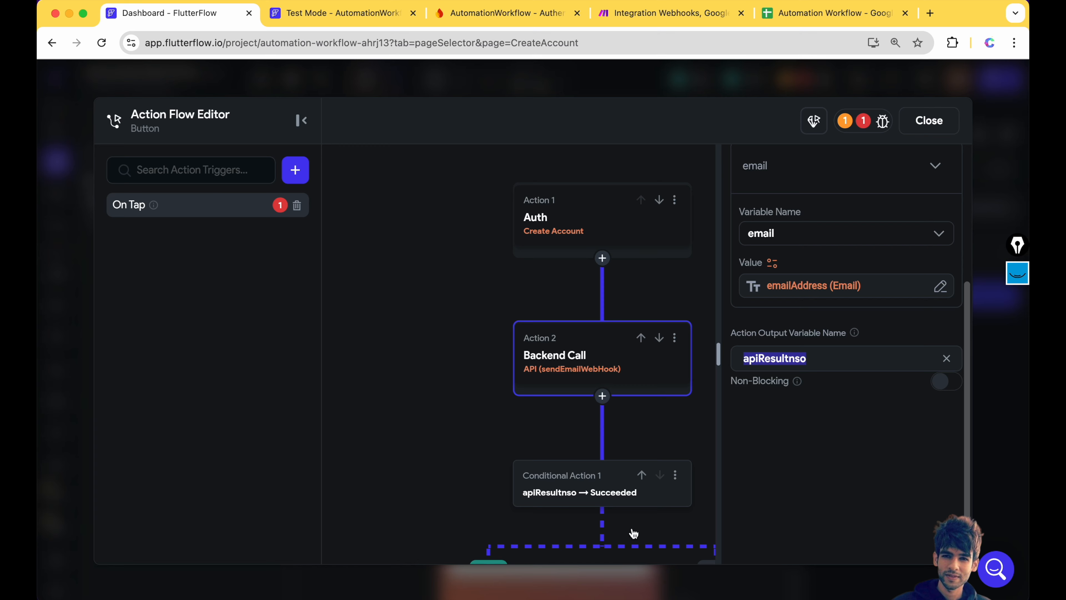
drag(428, 481, 433, 240)
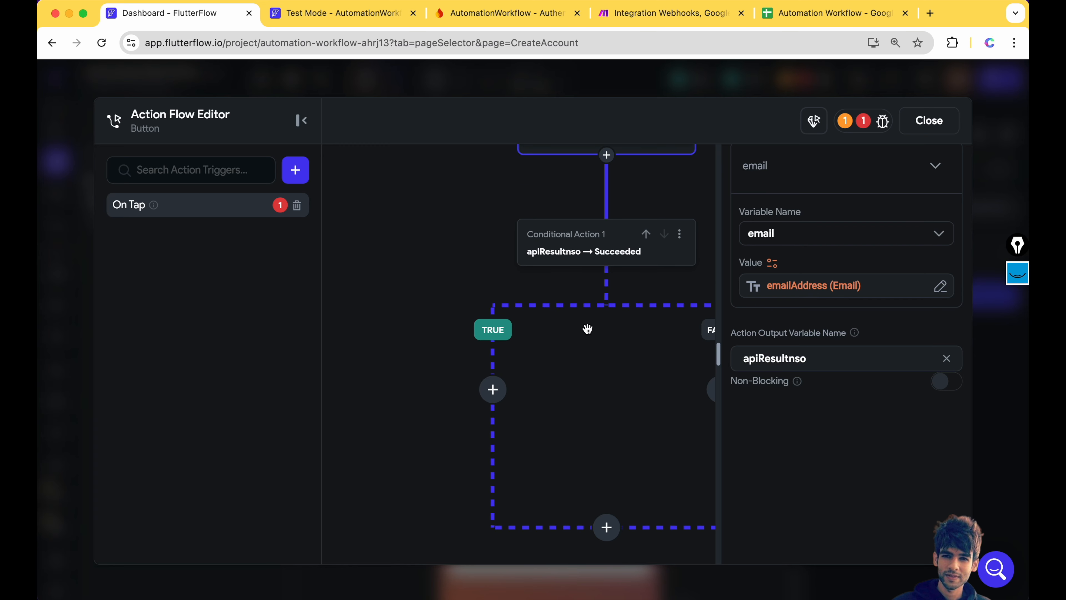
drag(587, 327, 538, 304)
- Add a Show Snack Bar action to the webhook call's TRUE branch
click(442, 366)
click(448, 403)
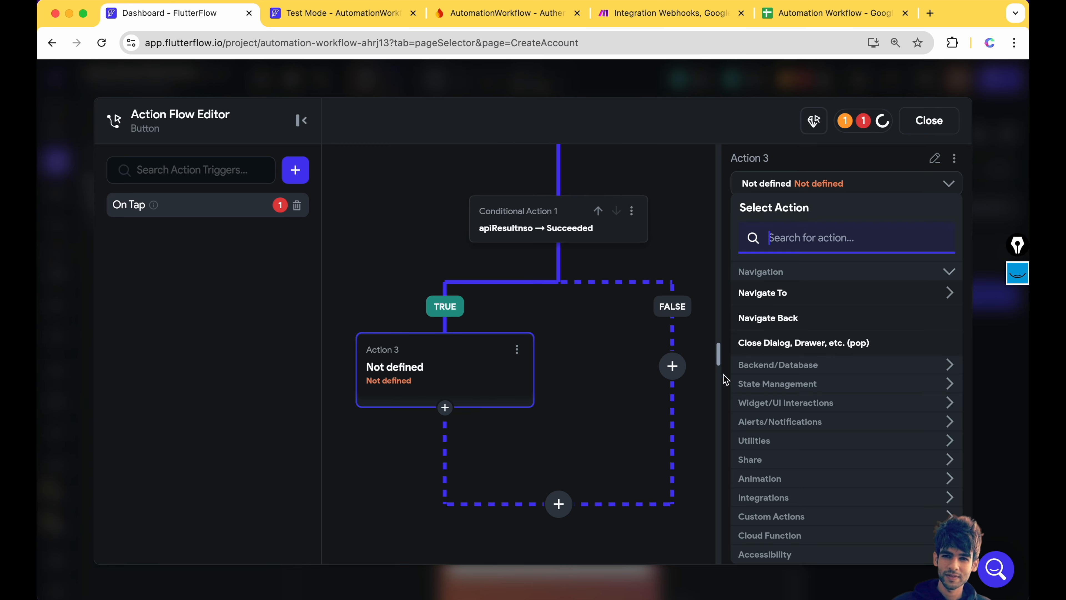
text(Send)
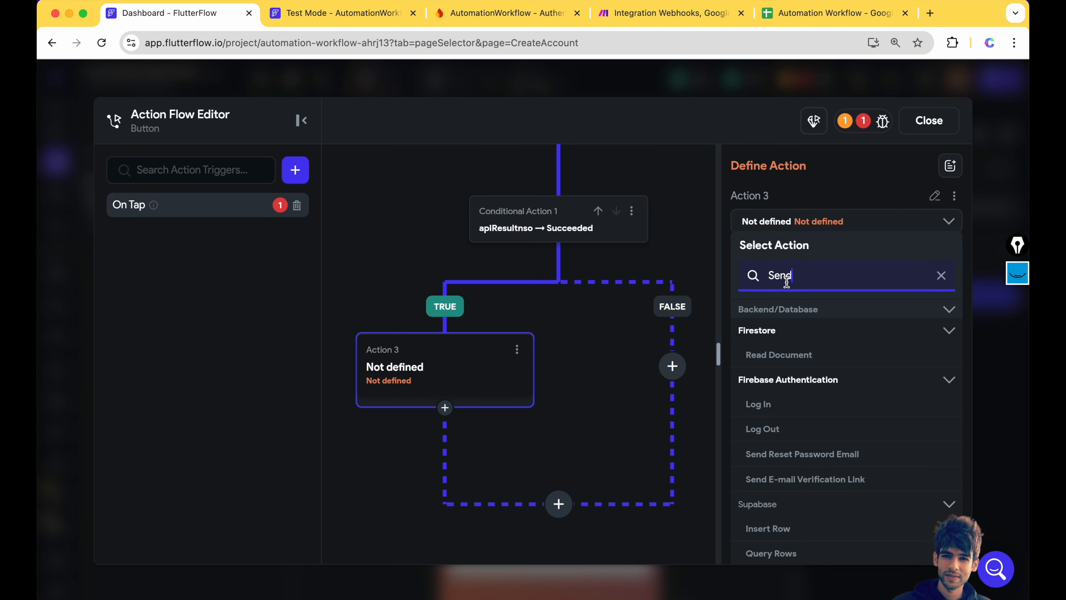
key(BackSpace)
key(BackSpace)
key(BackSpace)
key(BackSpace)
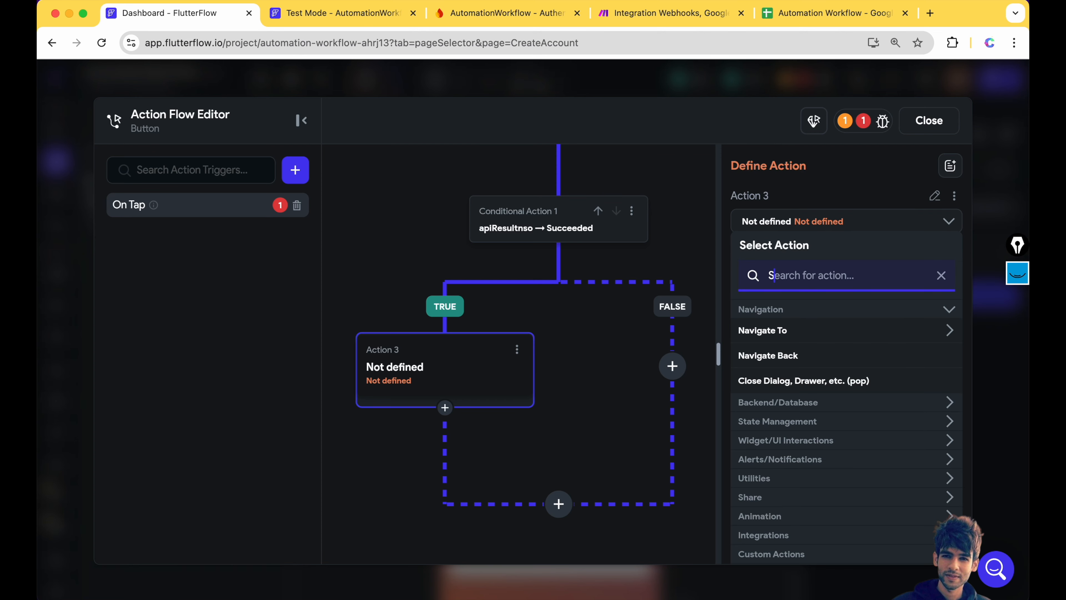
text(Snack)
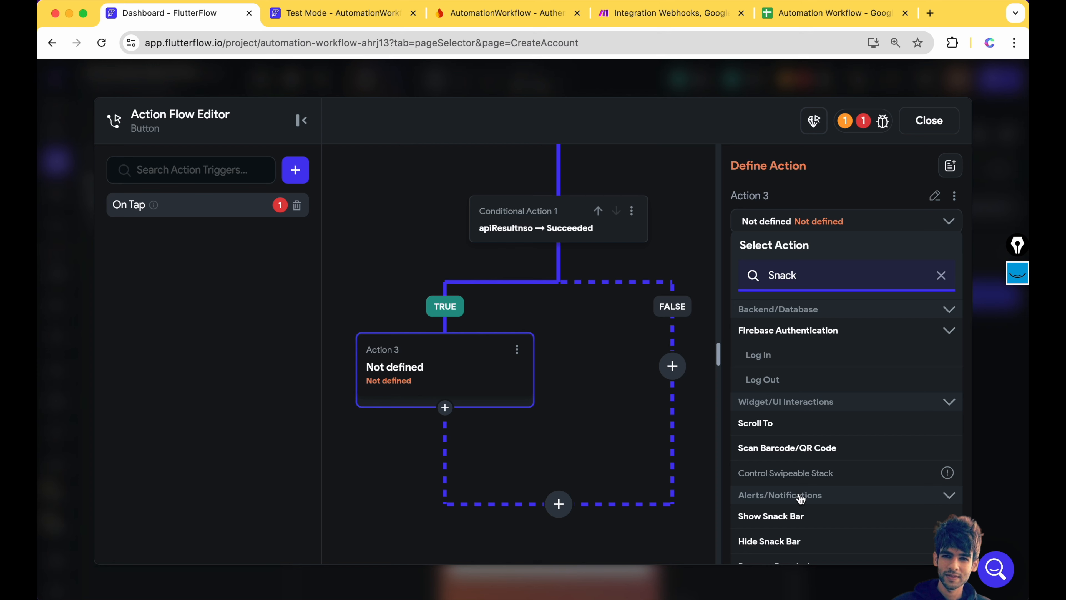
scroll(802, 489, down, 2)
click(779, 487)
- Set the snack bar message to 'Email WebHook is sent' and switch to the test preview
click(768, 304)
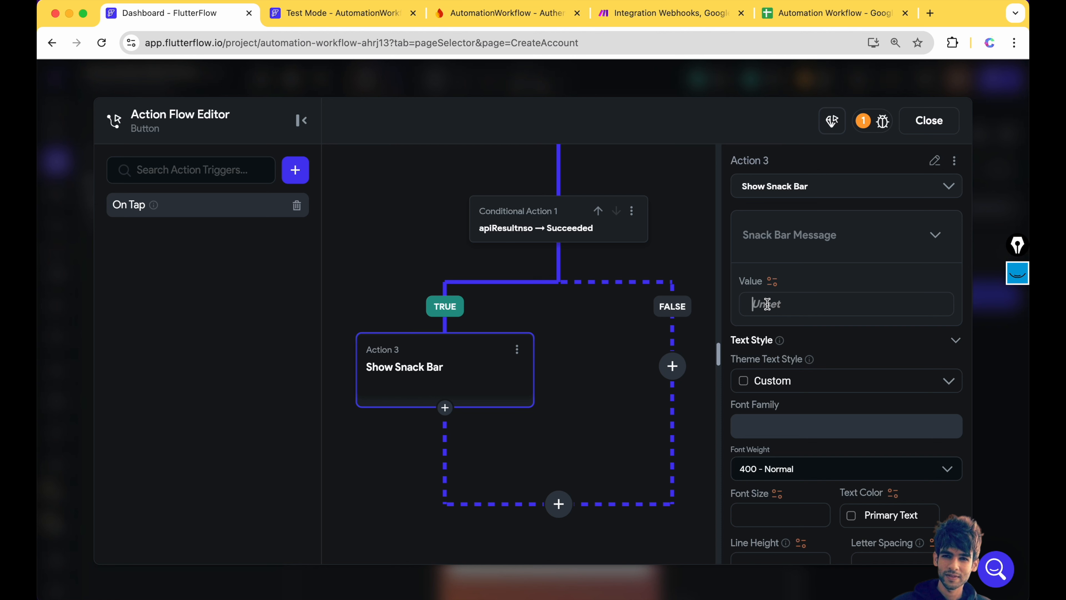
text(Email WebHook is sent)
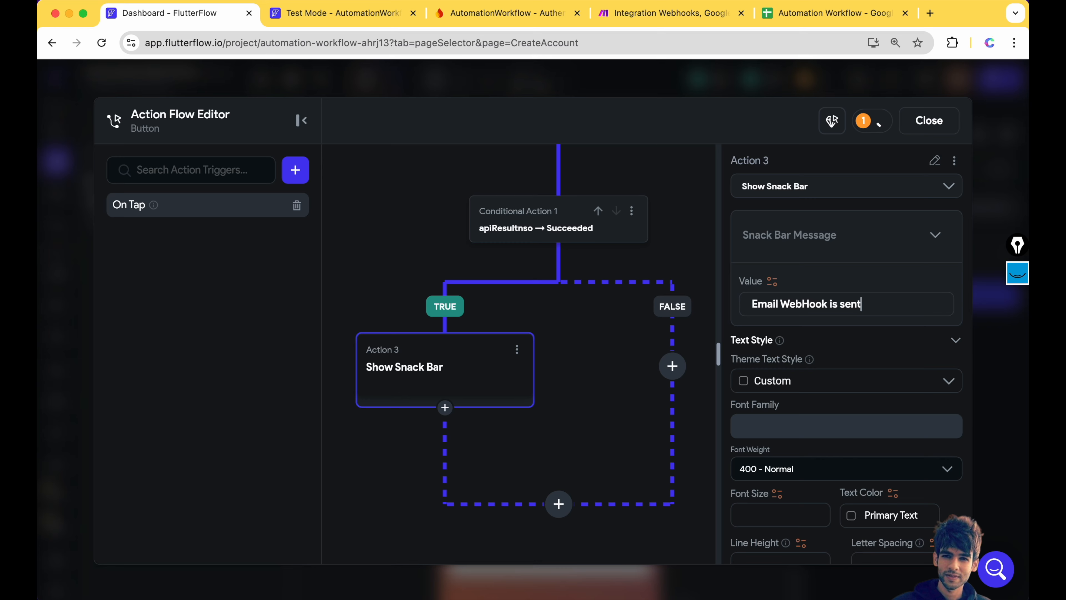
click(929, 121)
click(345, 13)
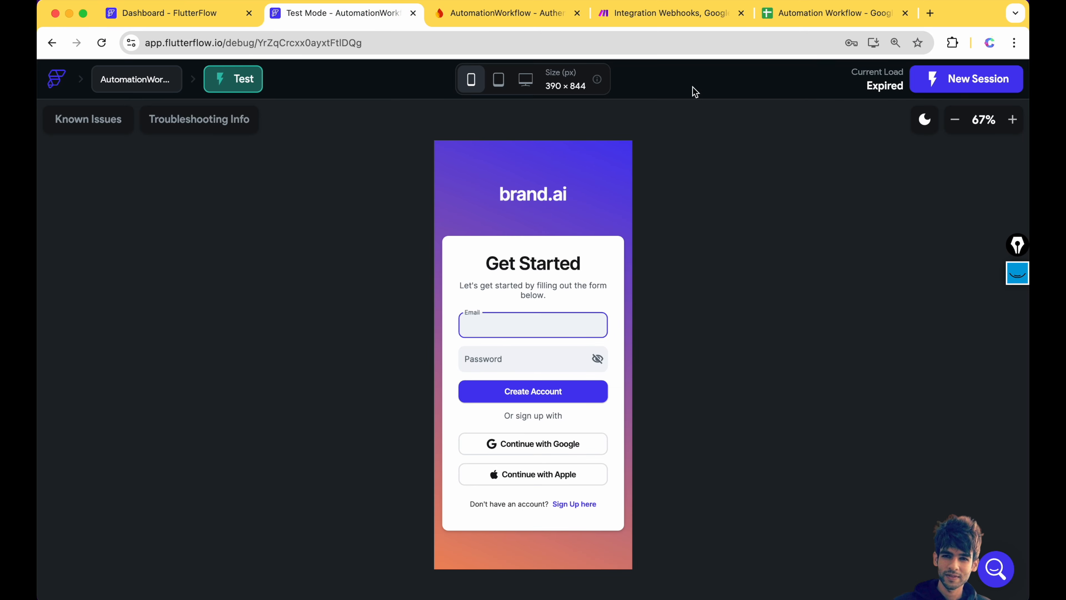
- Start a fresh FlutterFlow test session in place of the old preview
key(super+w)
click(167, 12)
click(1013, 78)
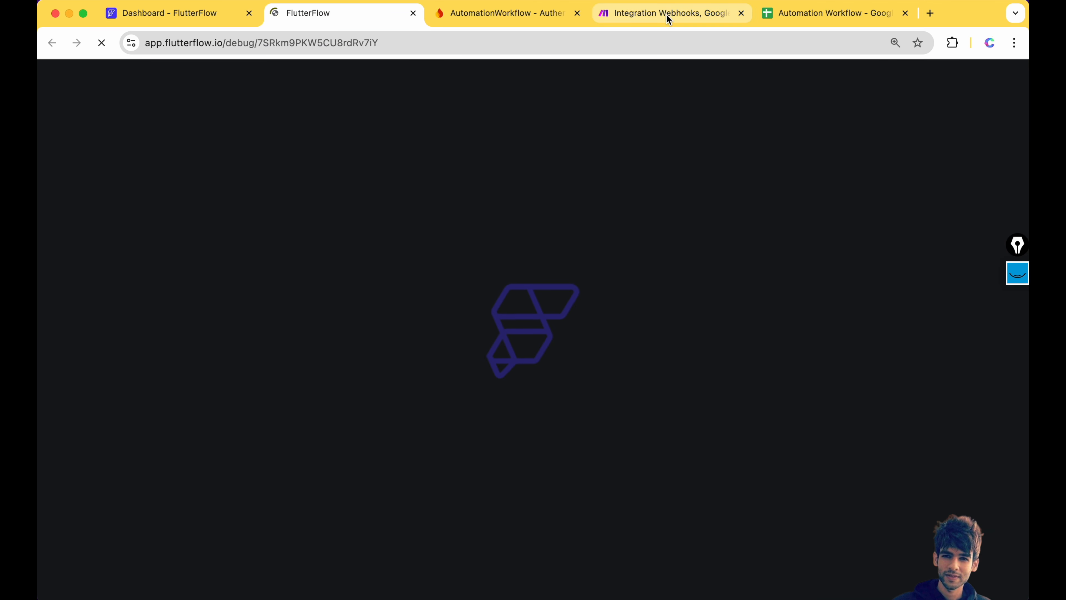
click(667, 16)
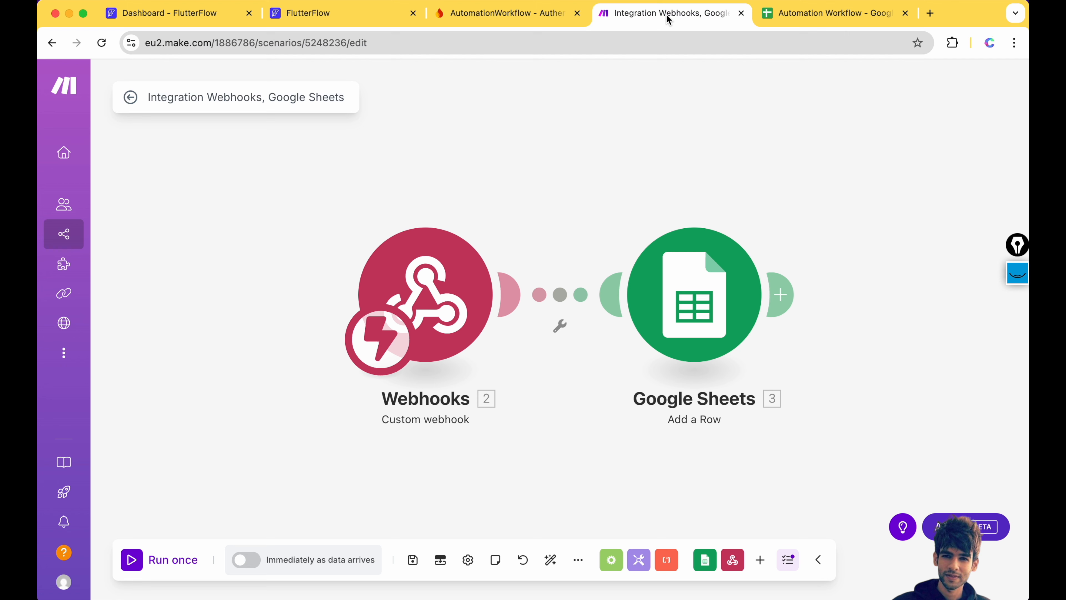
click(341, 13)
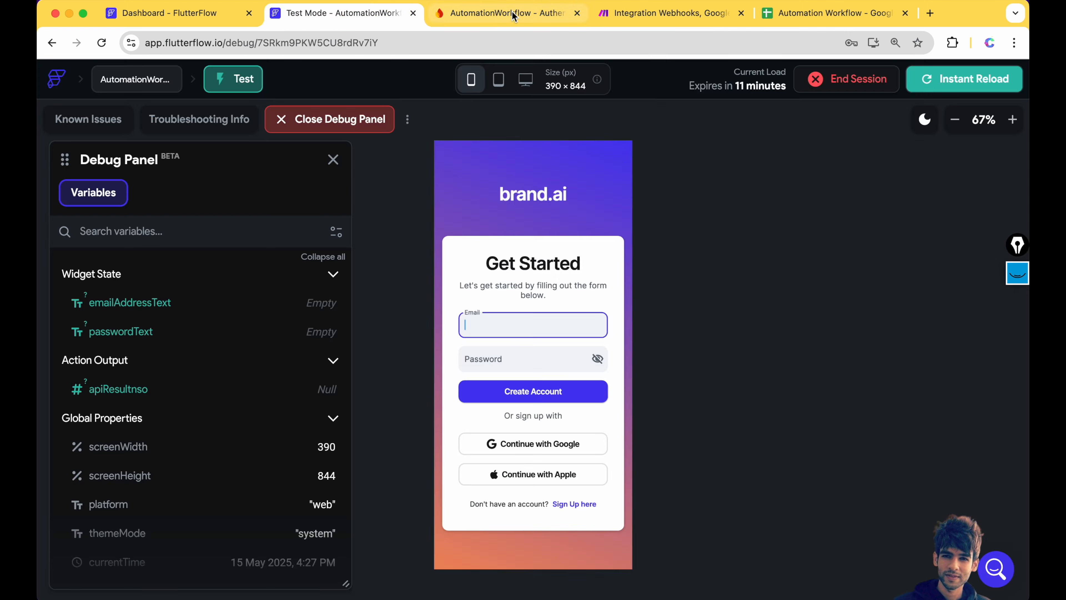
- Delete the existing user in Firebase Authentication and confirm the sheet holds only its Email header
click(472, 17)
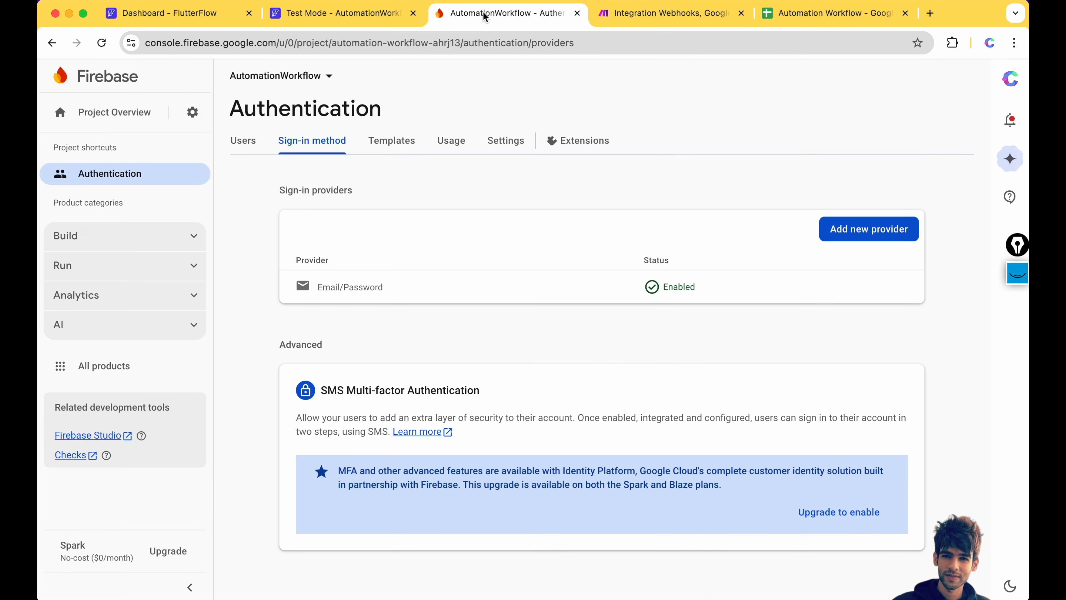
click(67, 236)
click(84, 305)
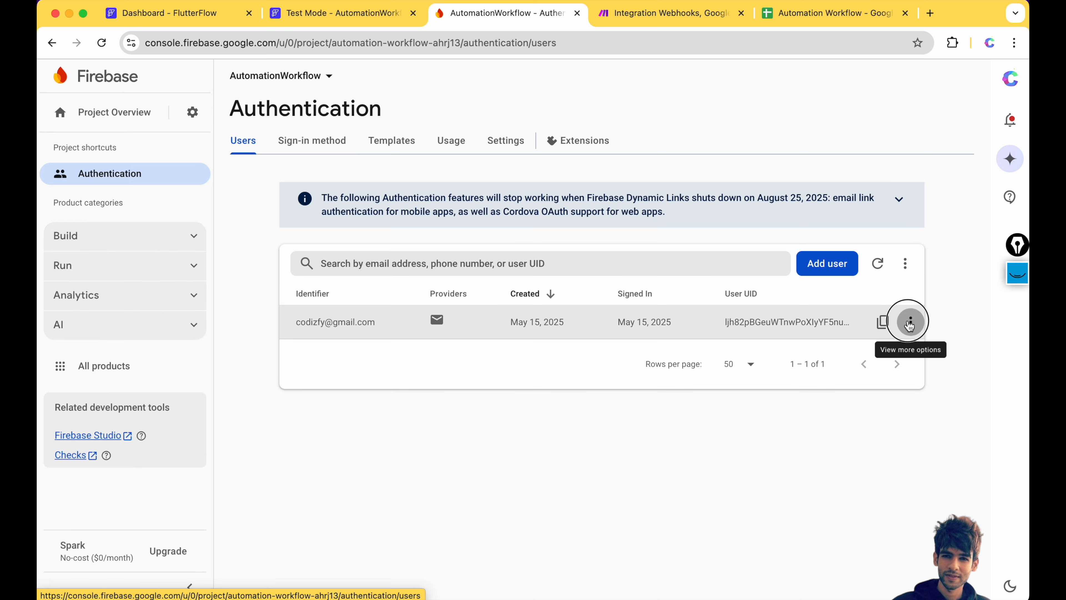
click(911, 322)
click(867, 370)
click(670, 401)
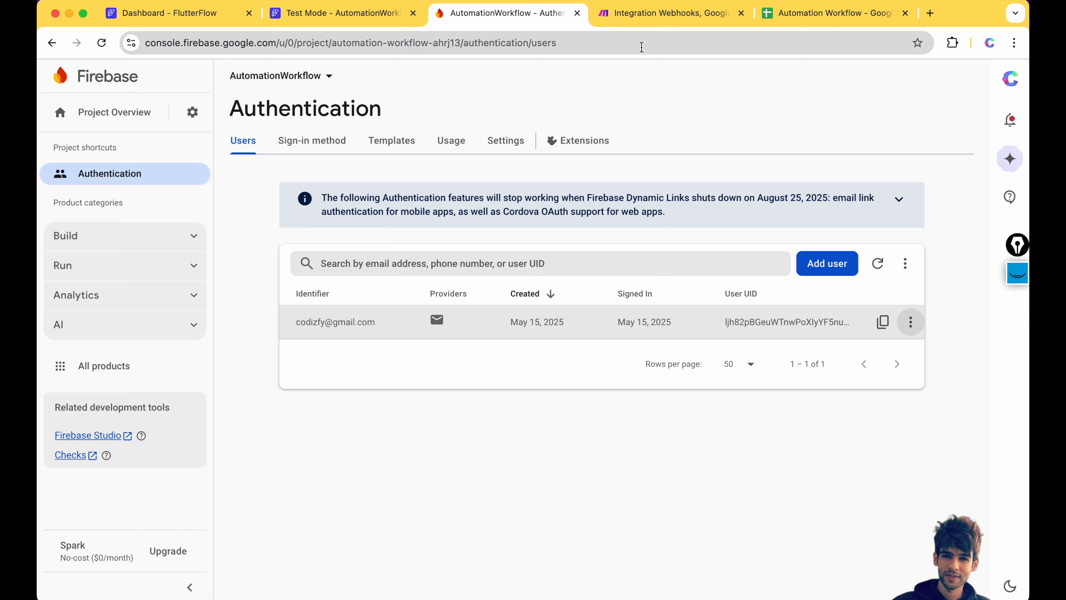
click(789, 17)
click(90, 233)
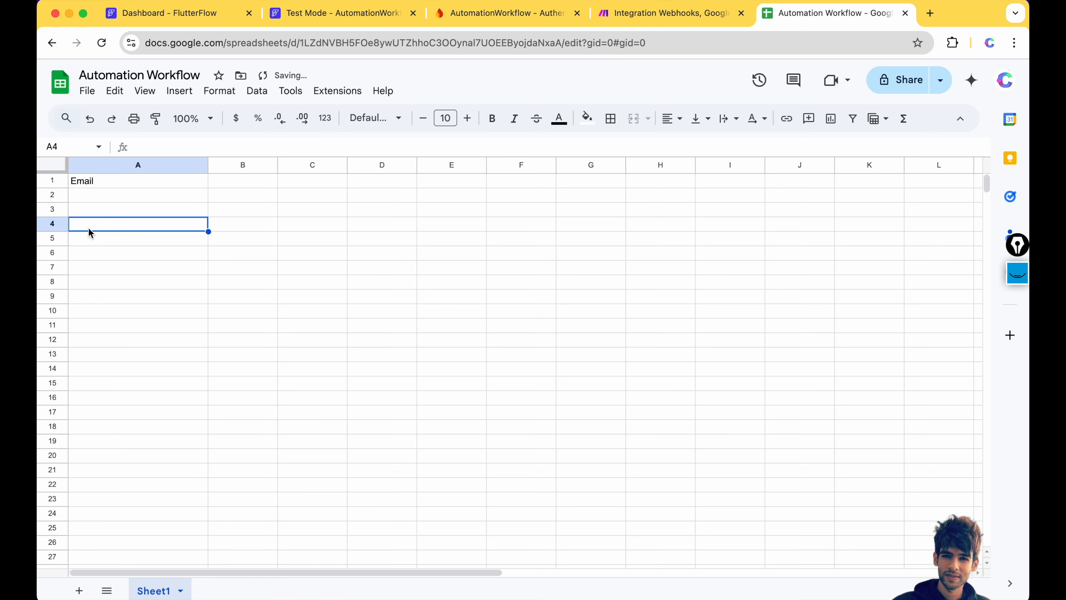
- Sign up in the test app with a test email address and password
click(333, 18)
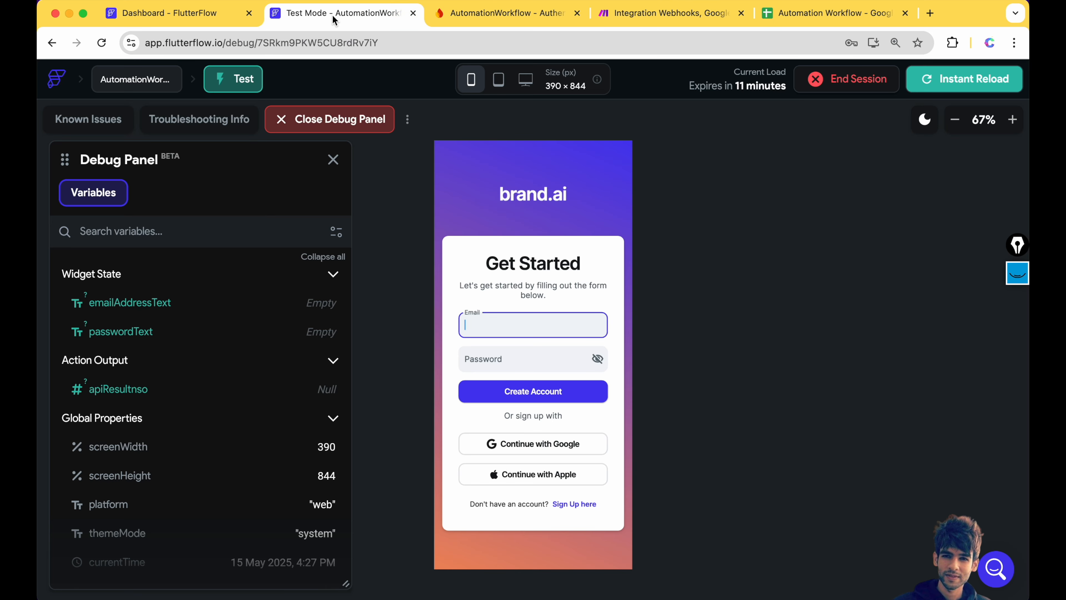
click(502, 328)
click(508, 367)
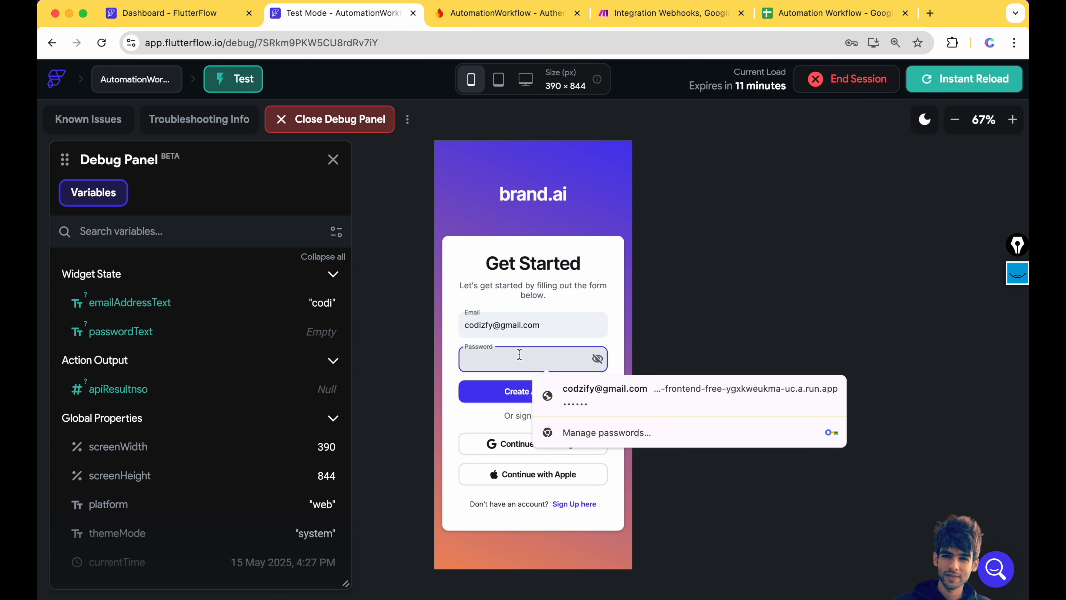
text(12)
click(546, 394)
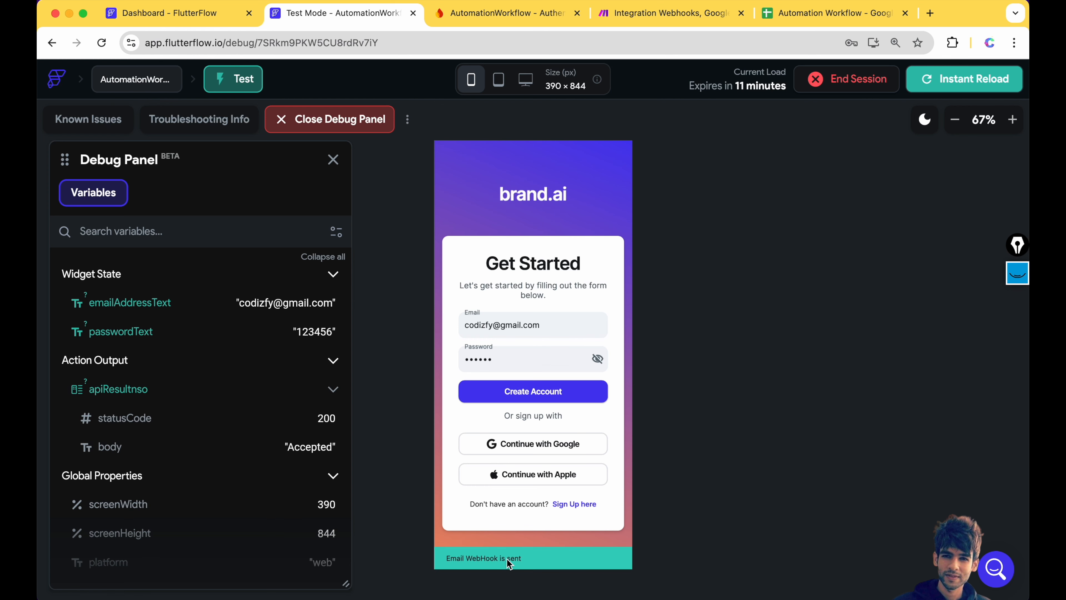
- Check the refreshed Firebase users and cell A2, then start a Run once of the Make scenario
click(500, 13)
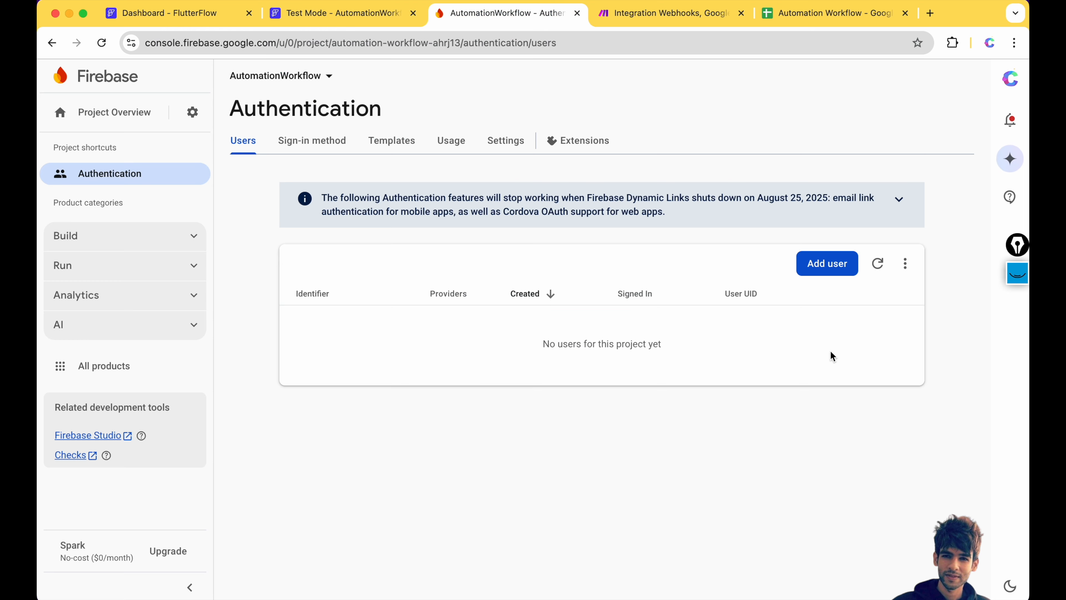
click(877, 263)
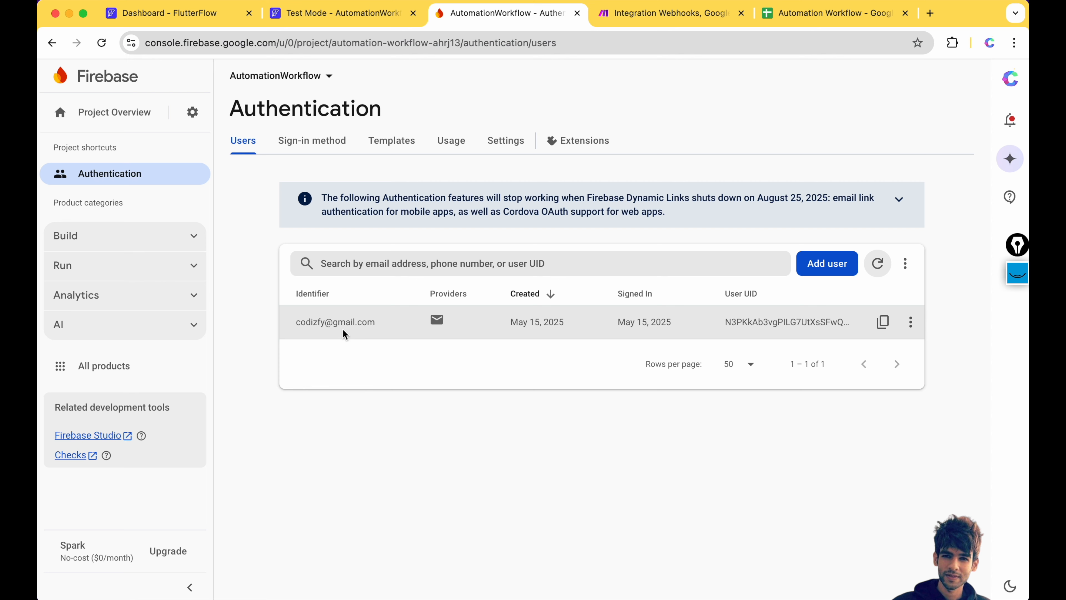
click(810, 14)
click(111, 196)
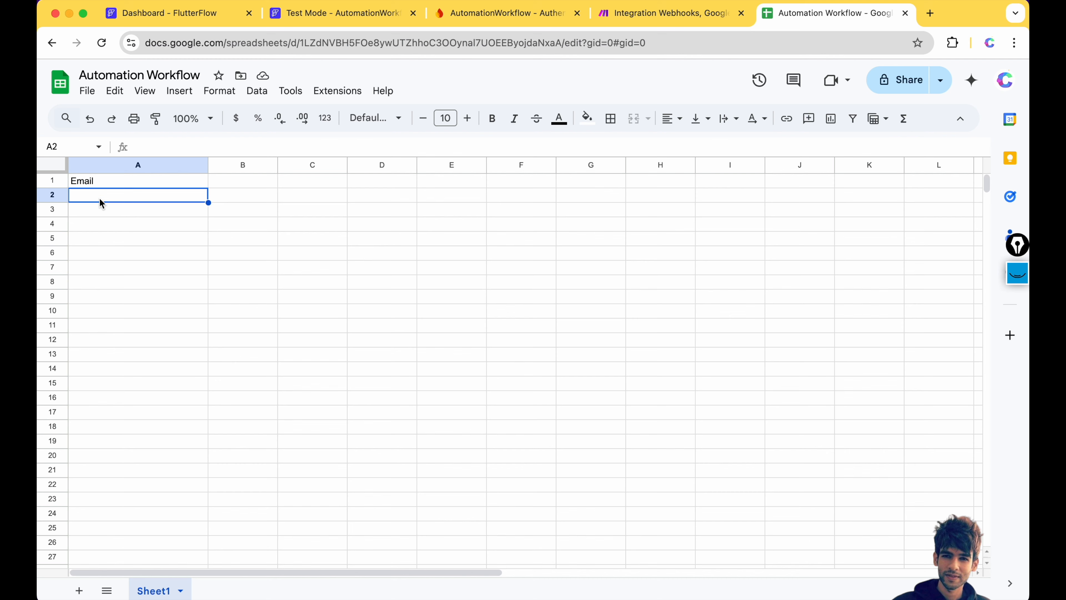
click(645, 14)
click(153, 561)
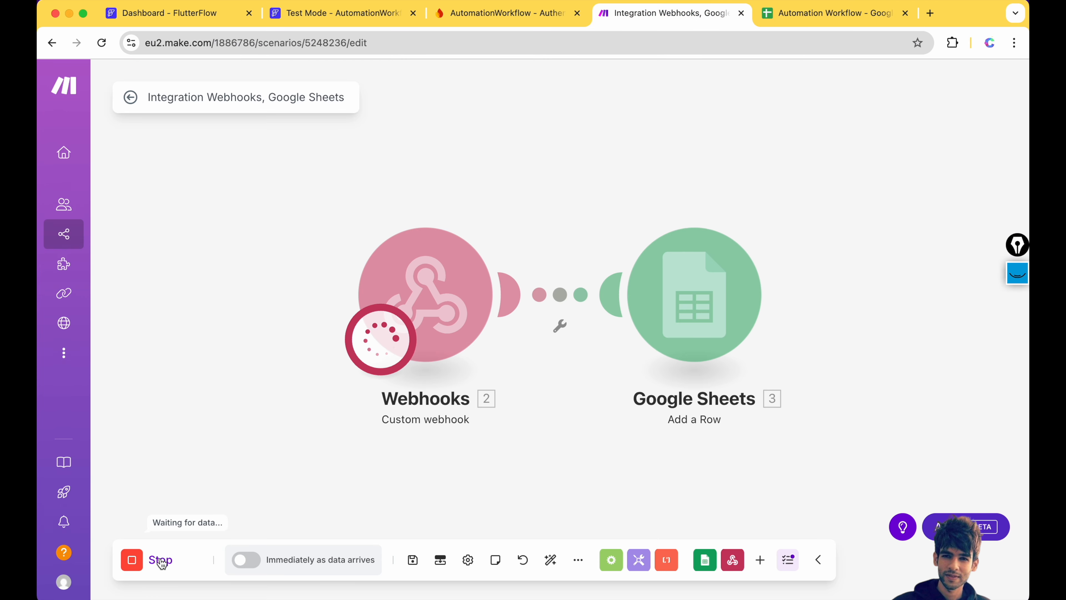
- Delete the existing Firebase user account and confirm the sheet is still empty
click(338, 13)
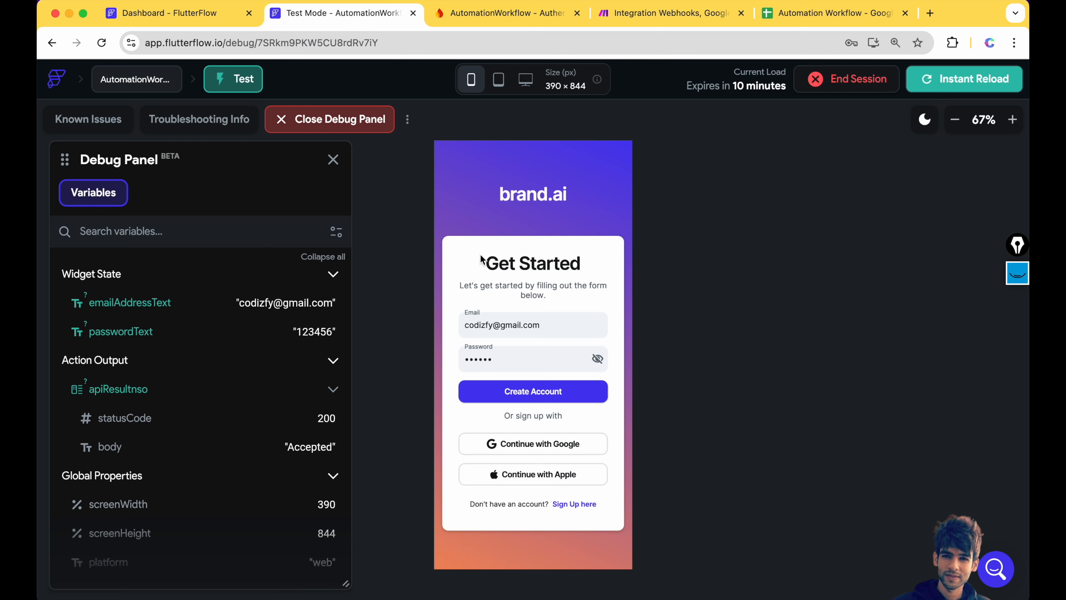
click(545, 17)
click(910, 323)
click(876, 369)
click(667, 400)
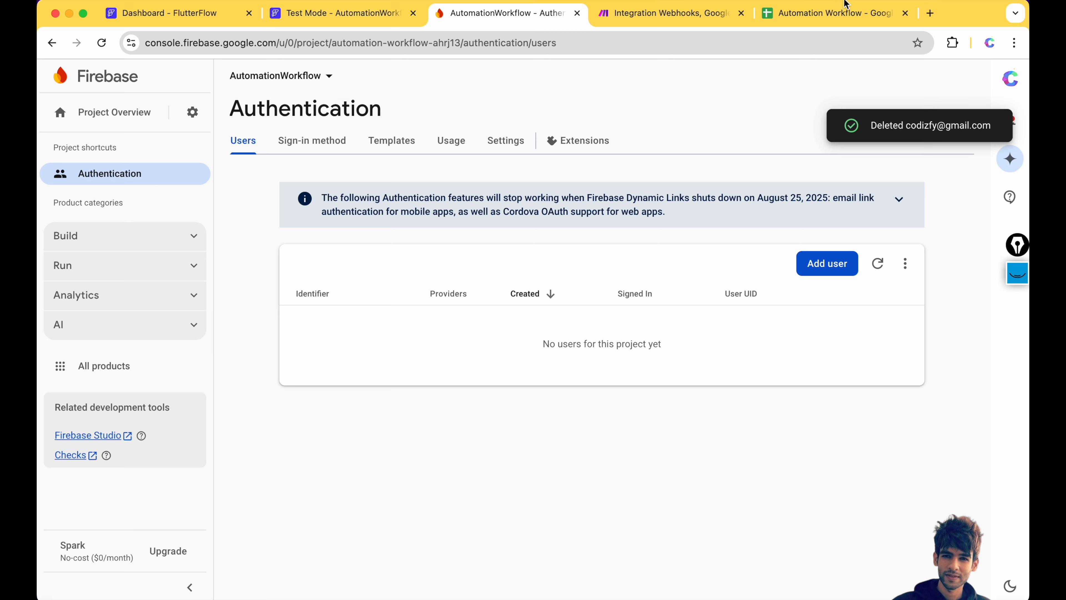
click(839, 11)
- Create the account again in the test app and return to Make to see the run
click(323, 16)
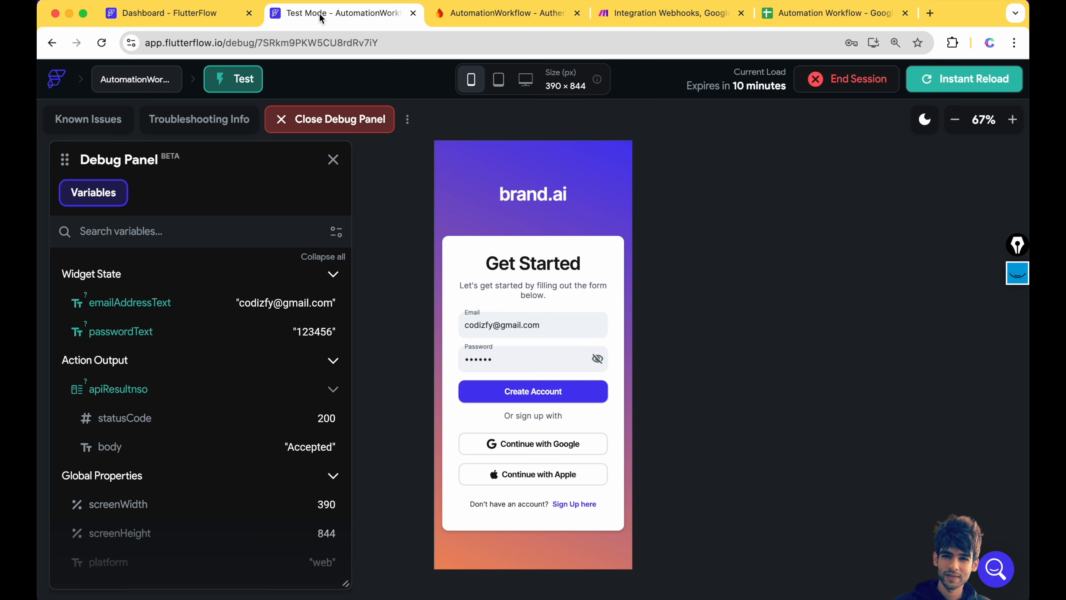
click(524, 394)
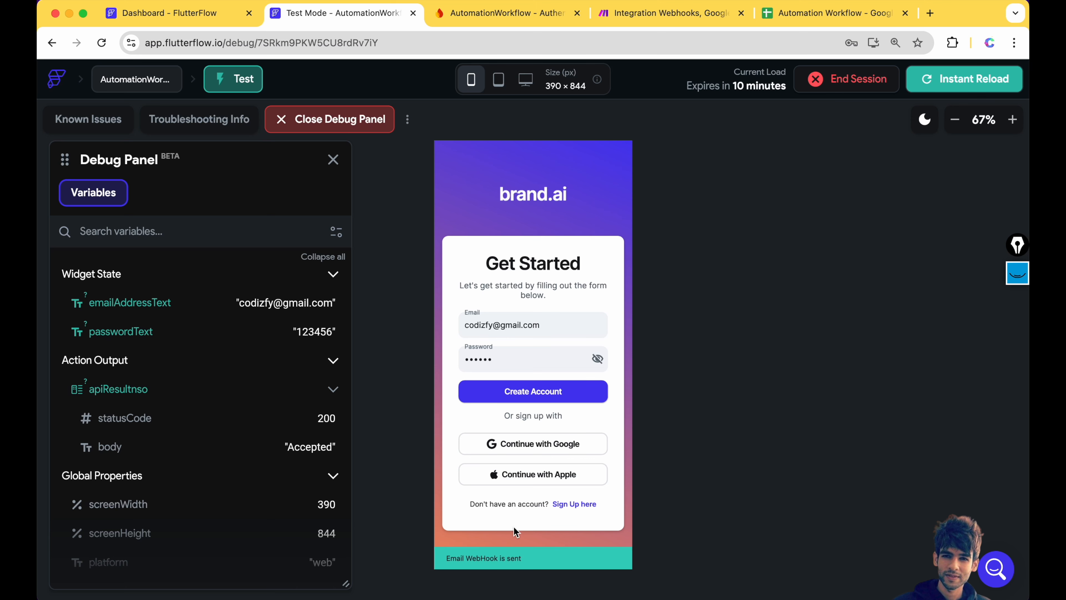
click(671, 23)
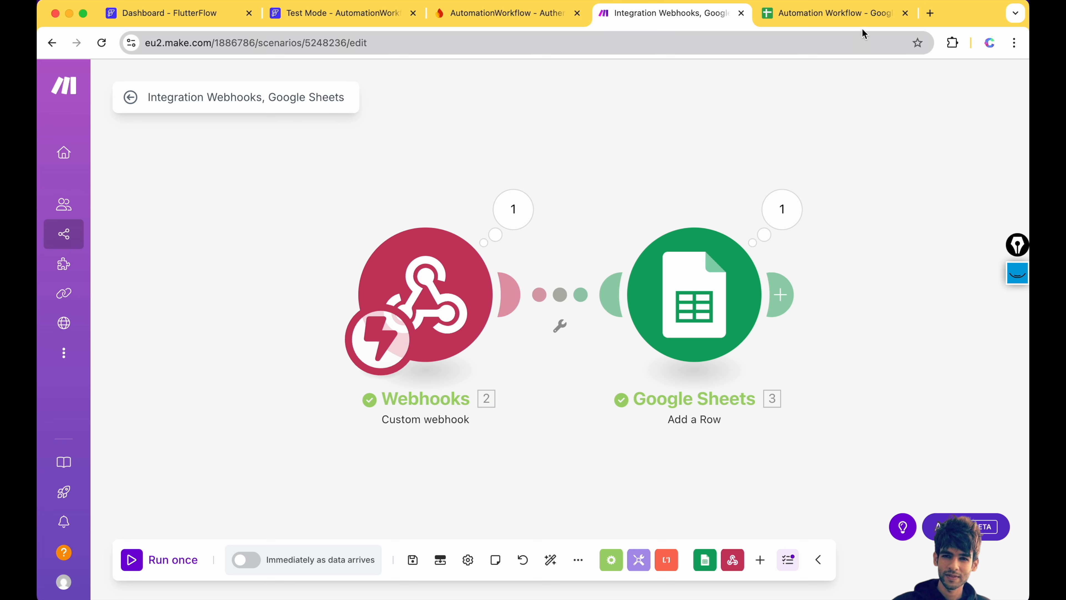
- Confirm the test email landed in row 2, then switch the Make scenario ON
click(827, 13)
click(117, 252)
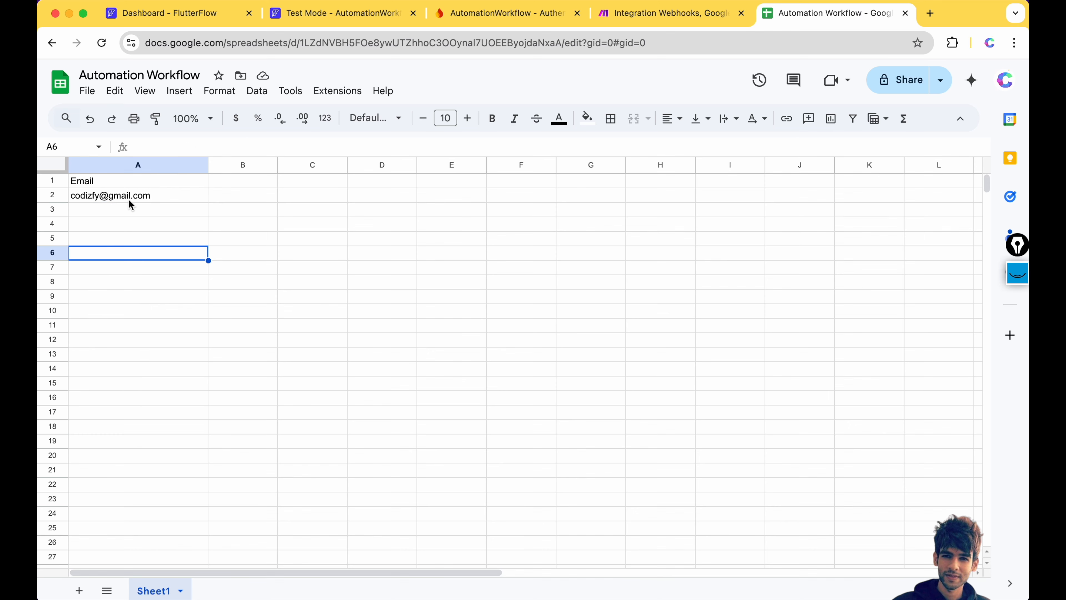
click(371, 10)
click(668, 13)
click(843, 94)
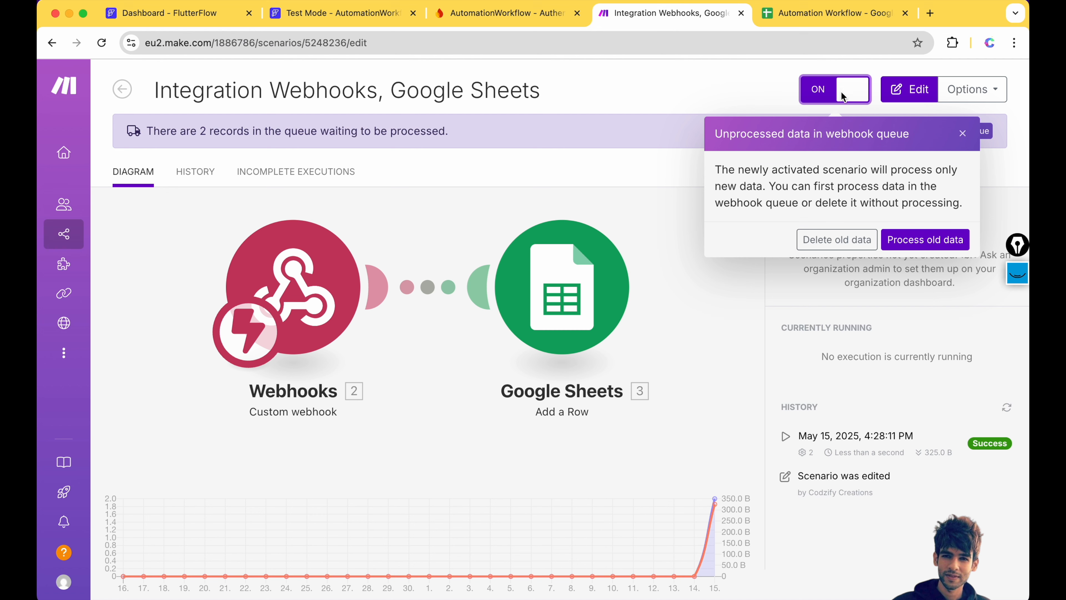
- Process the old queued records, schedule the scenario to run Immediately, and activate it
click(915, 246)
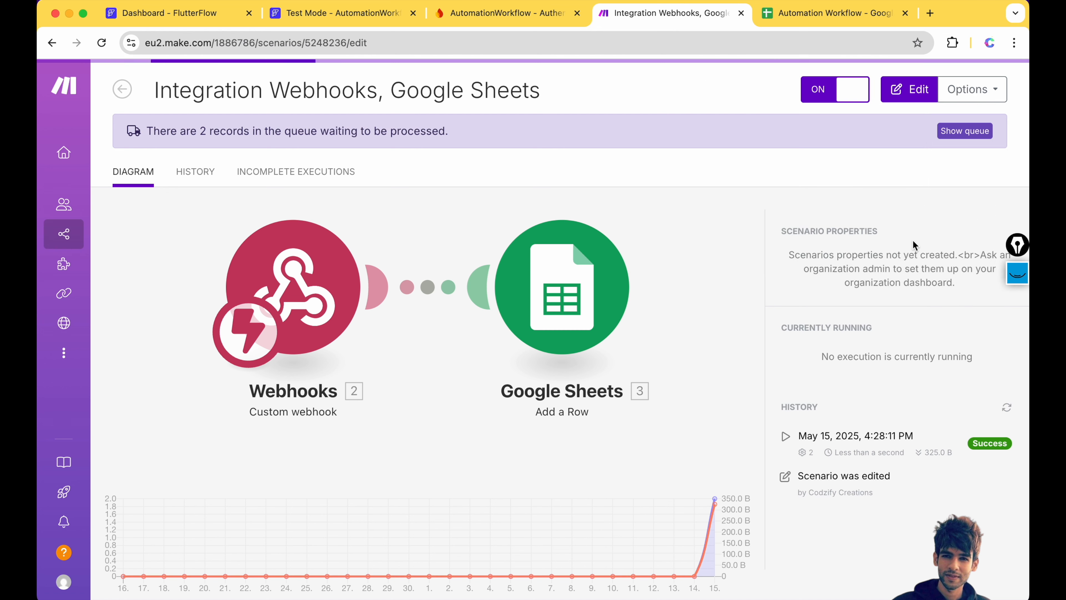
click(969, 89)
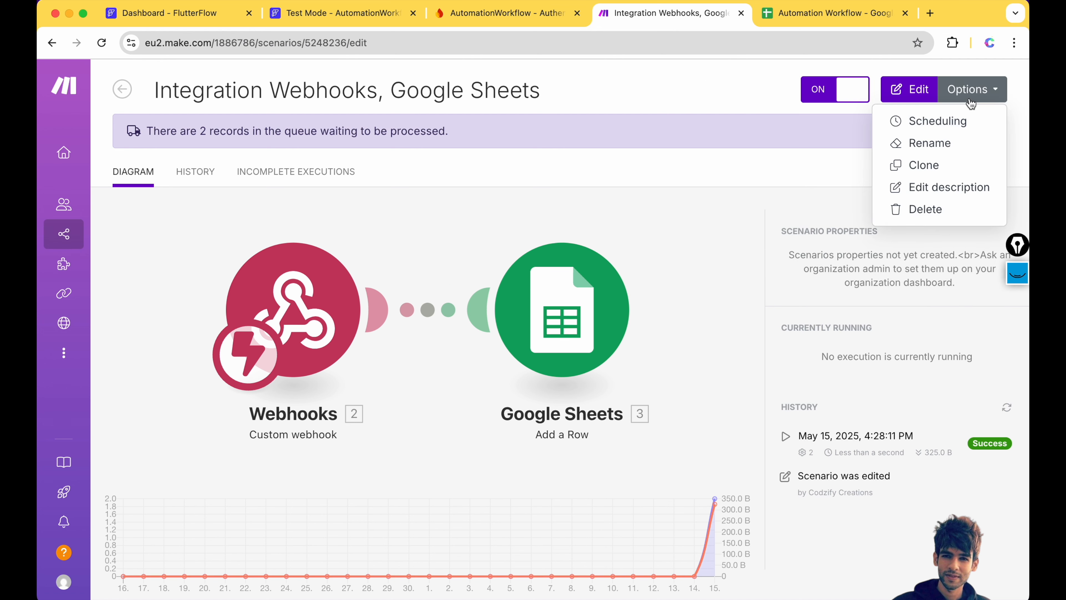
click(910, 132)
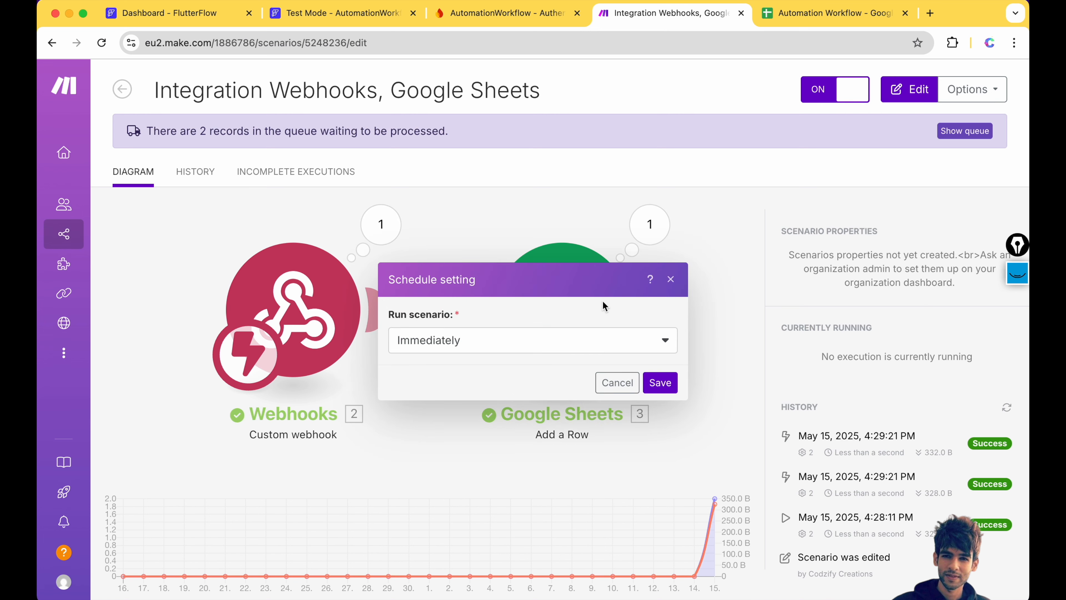
click(452, 354)
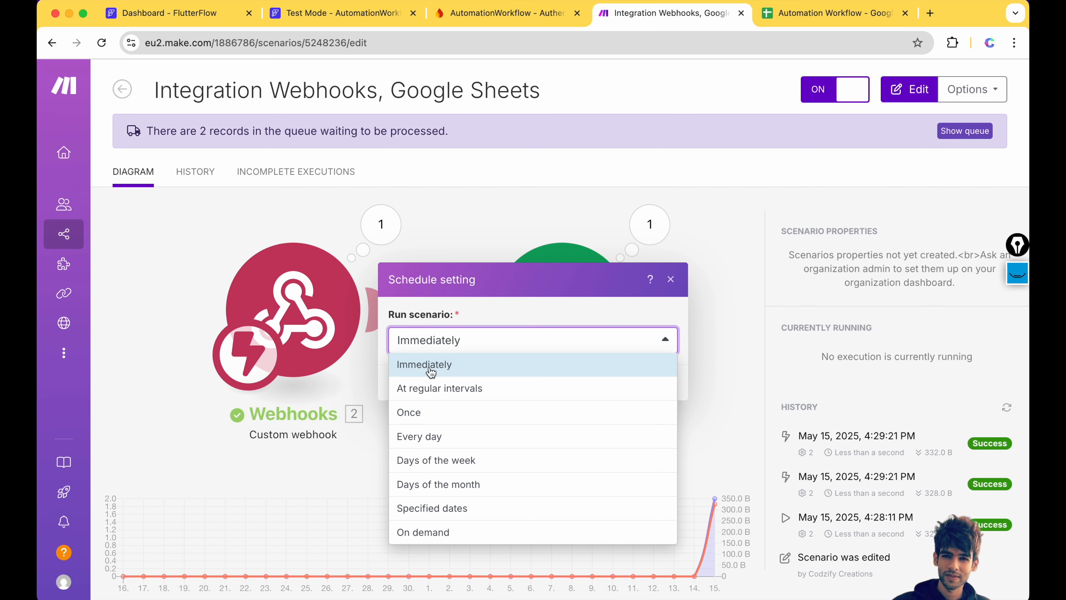
click(422, 366)
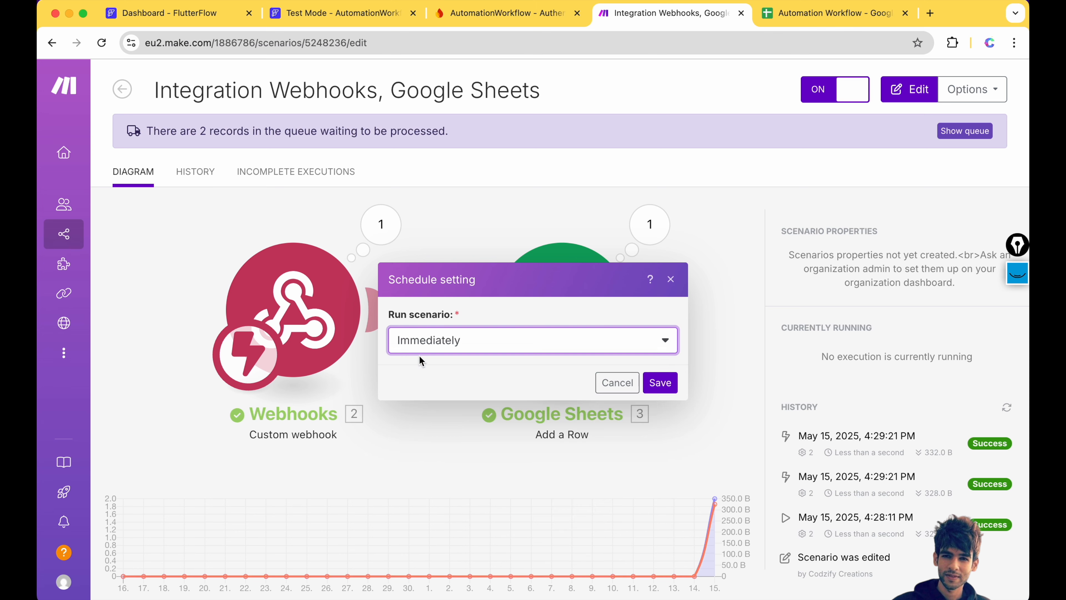
click(661, 383)
click(576, 410)
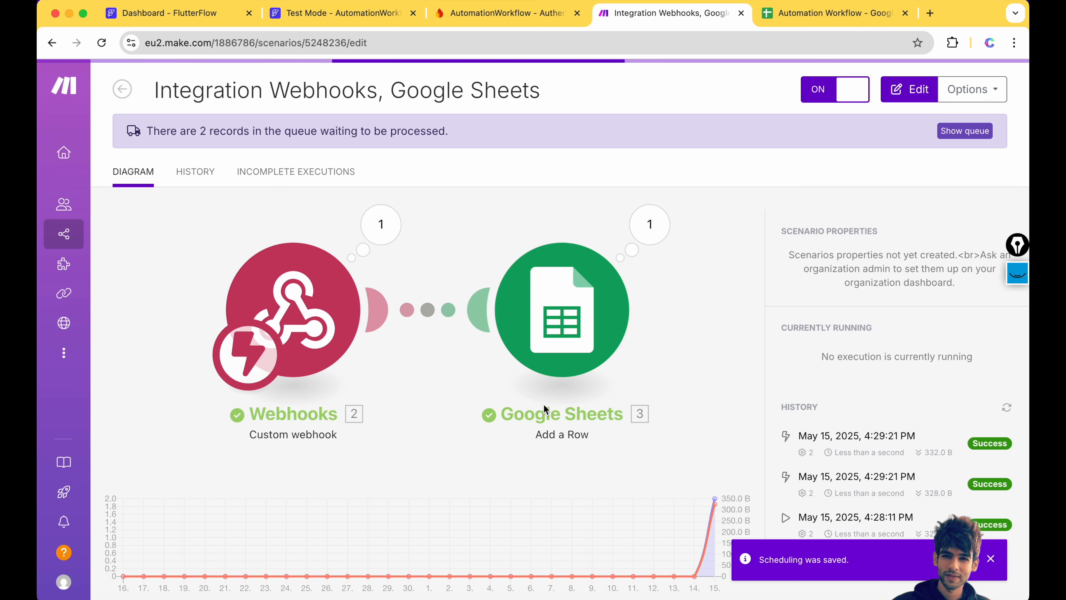
key(ctrl+Tab)
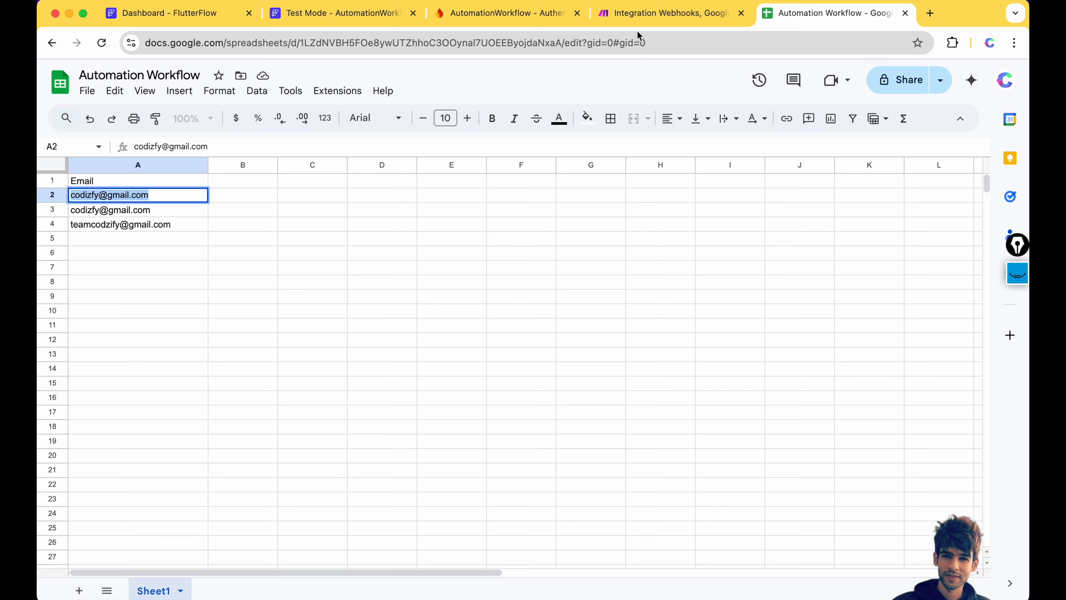
- Inspect the emails in rows 3 and 4, then show Make's empty Incomplete executions list
click(627, 12)
click(858, 15)
click(88, 223)
double_click(88, 222)
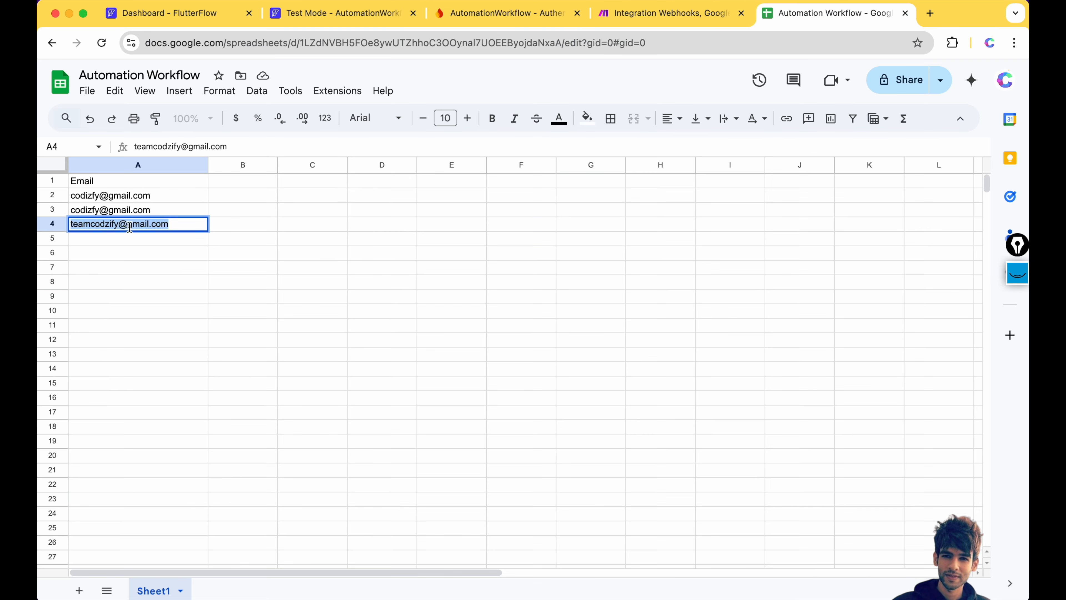
double_click(91, 209)
click(247, 128)
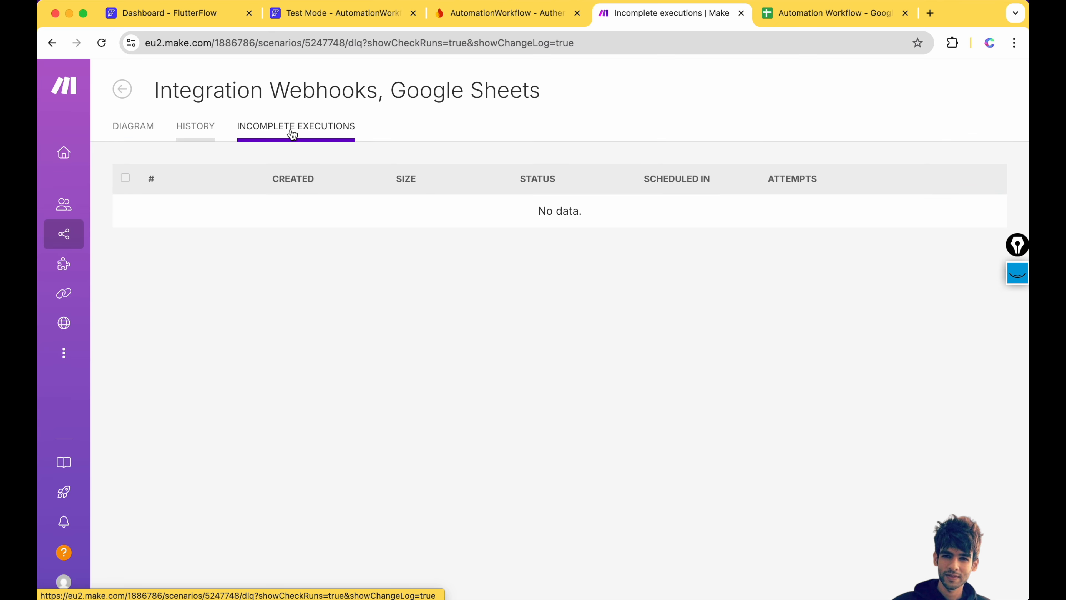
- Create a new blank scenario from the Make organization dashboard
click(114, 145)
mouse_move(65, 172)
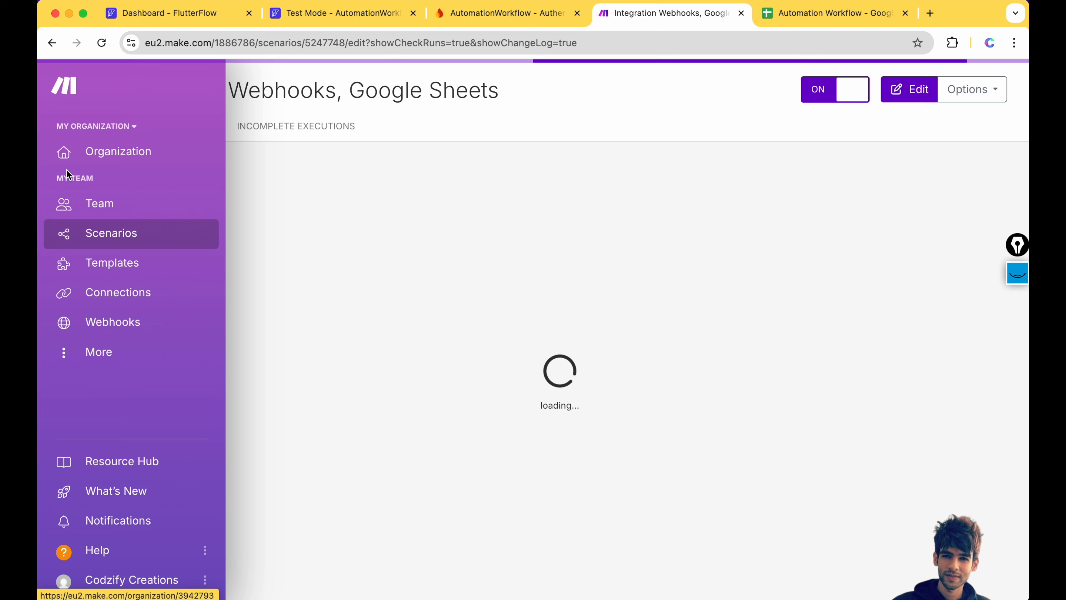
click(103, 156)
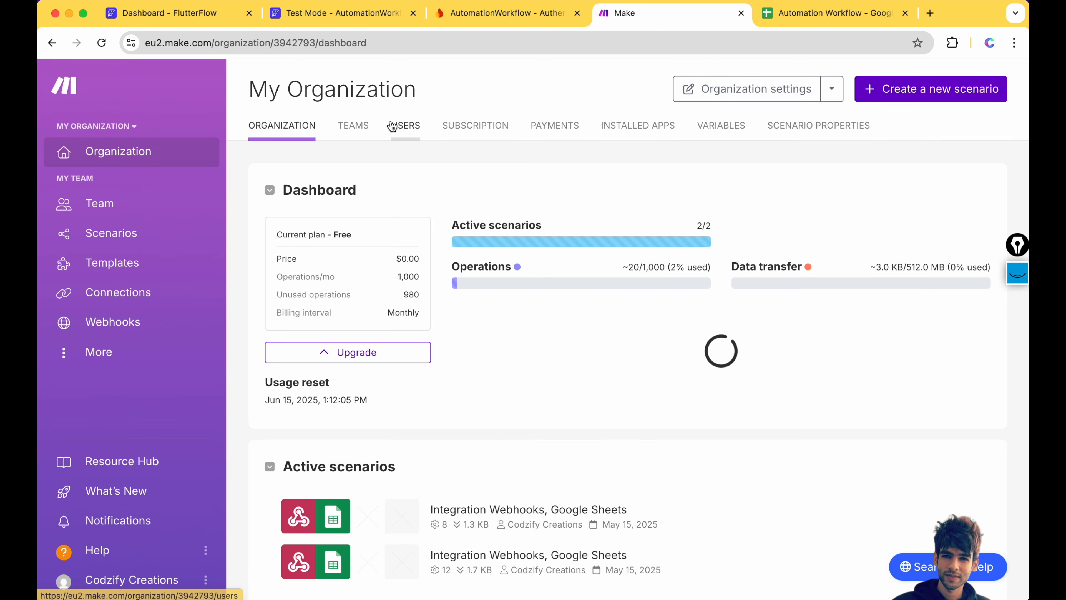
click(949, 94)
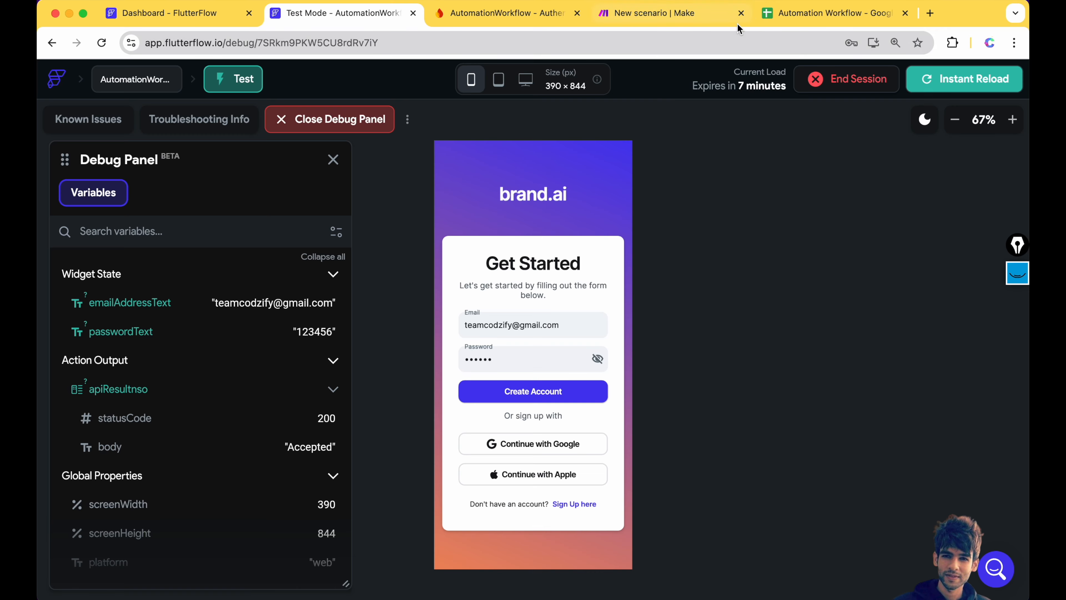
click(807, 16)
click(727, 17)
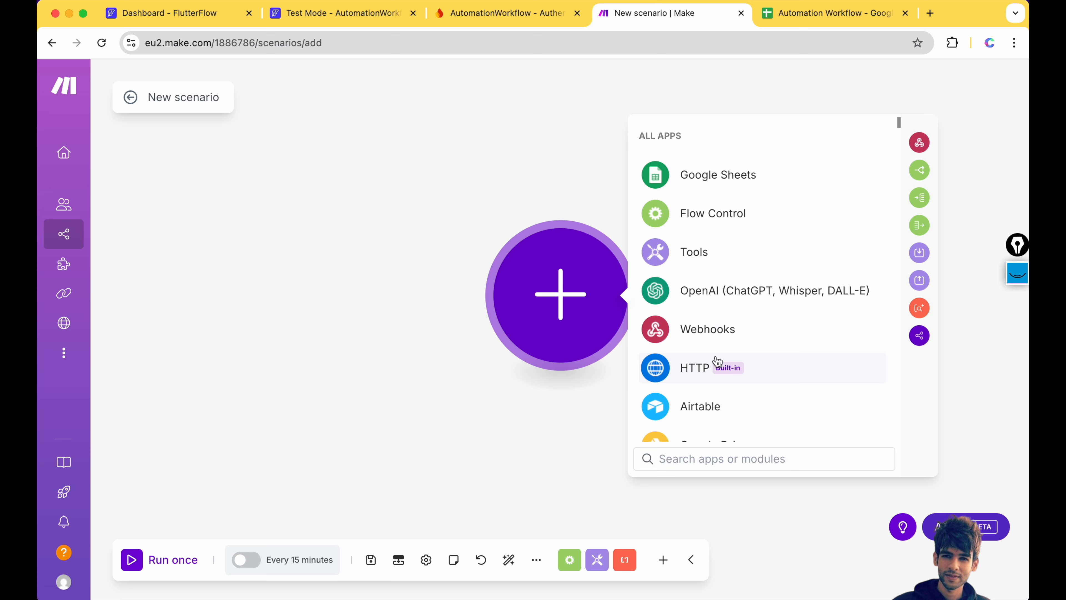
scroll(715, 362, down, 5)
scroll(717, 362, down, 2)
- Browse Gmail's modules, close the picker without adding one, and return to FlutterFlow
click(699, 314)
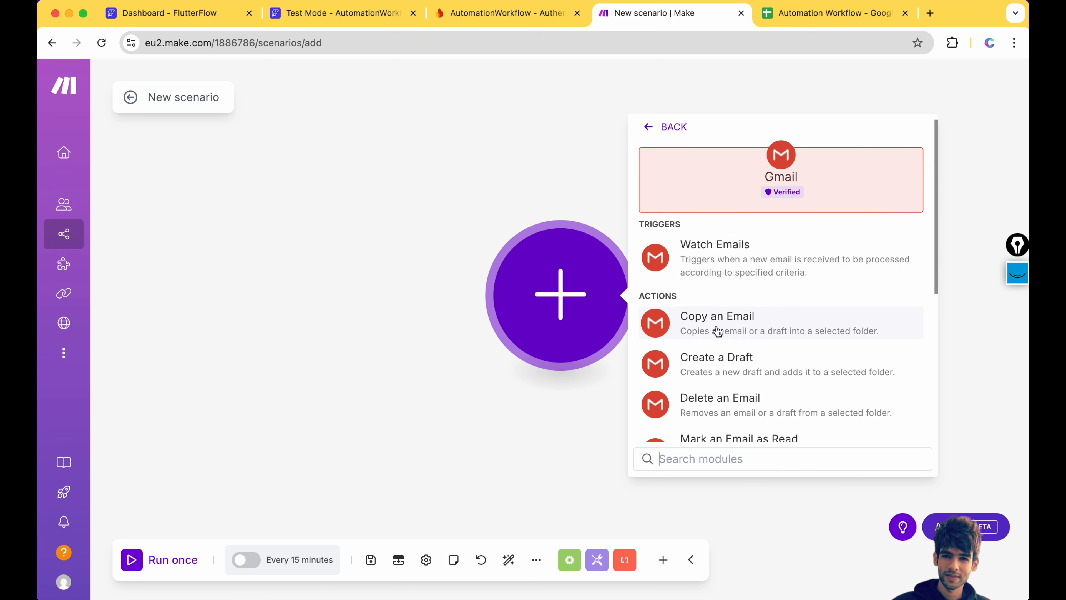
scroll(726, 367, down, 2)
scroll(728, 373, up, 2)
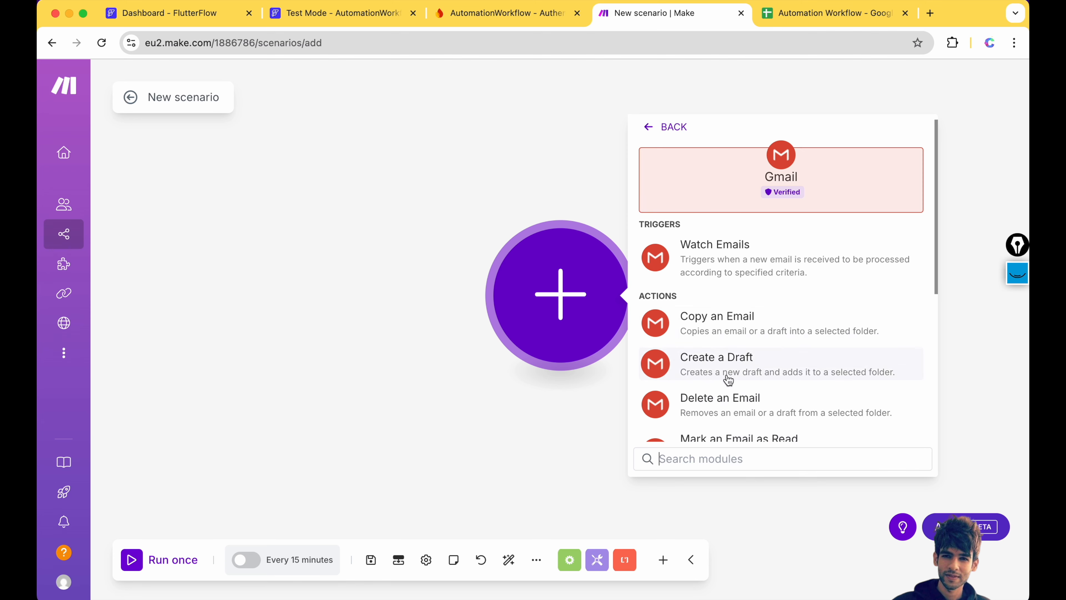
click(537, 190)
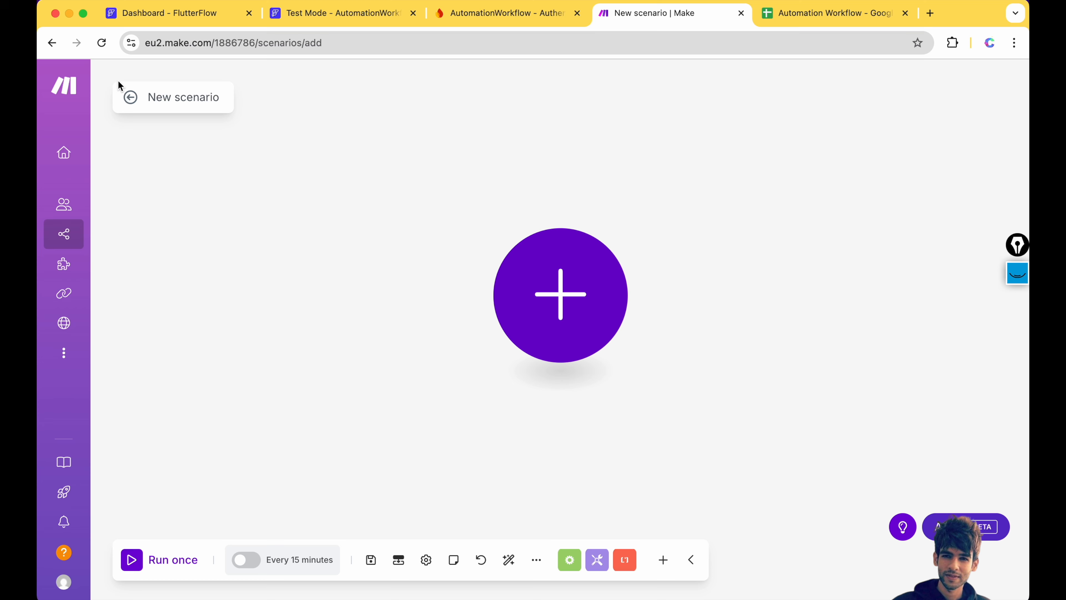
mouse_move(89, 93)
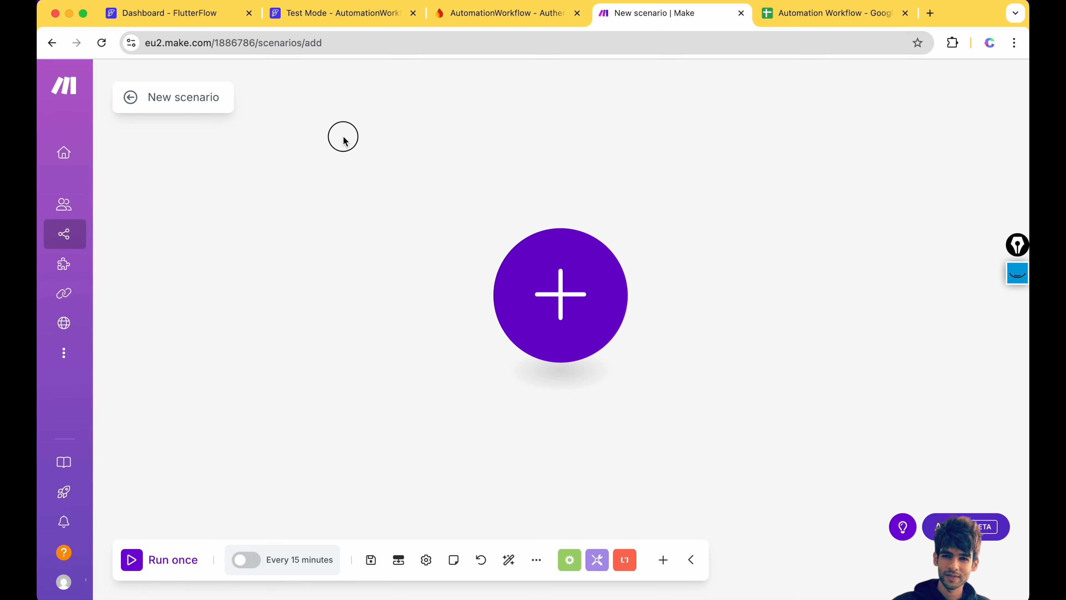
click(169, 16)
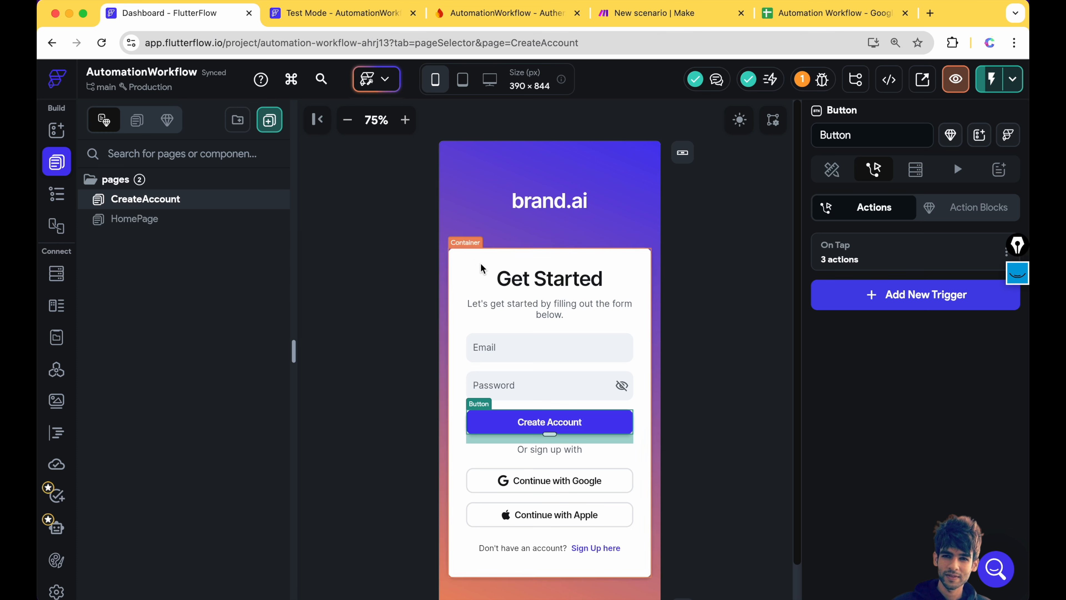
- Select the CreateAccount page's Scaffold, then open codzify.com in a new tab
click(391, 263)
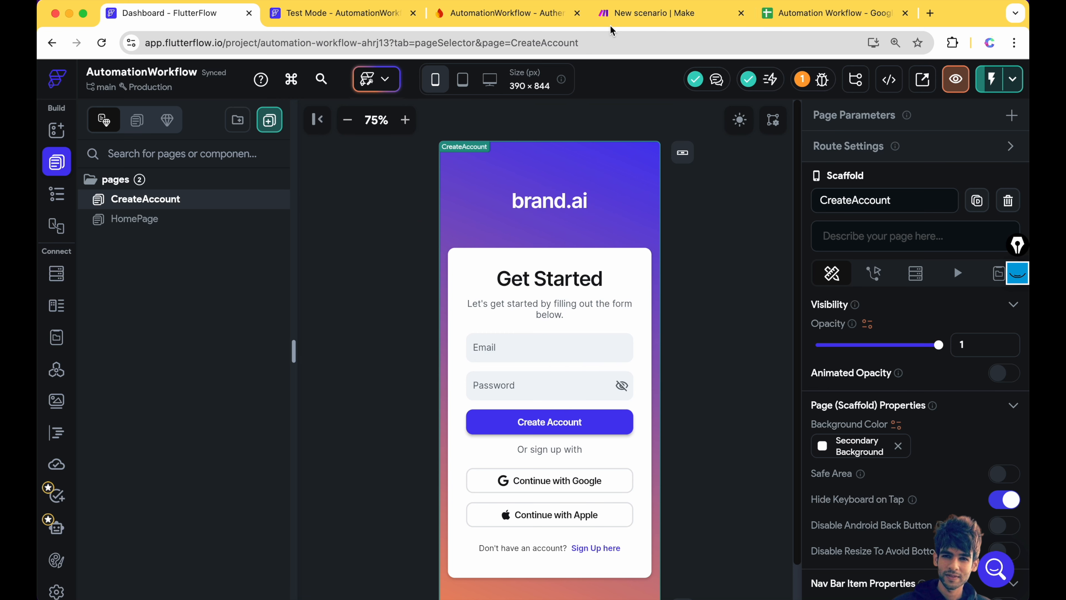
click(611, 16)
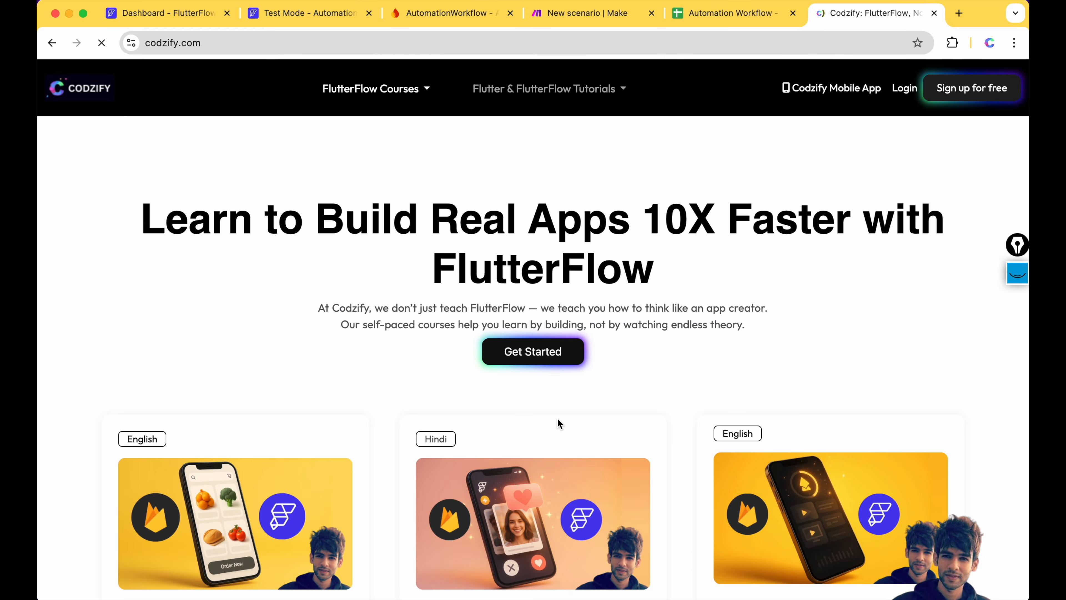
- Highlight the Doctor Appointment Booking App course title and open that course's page via Learn More
scroll(558, 418, down, 14)
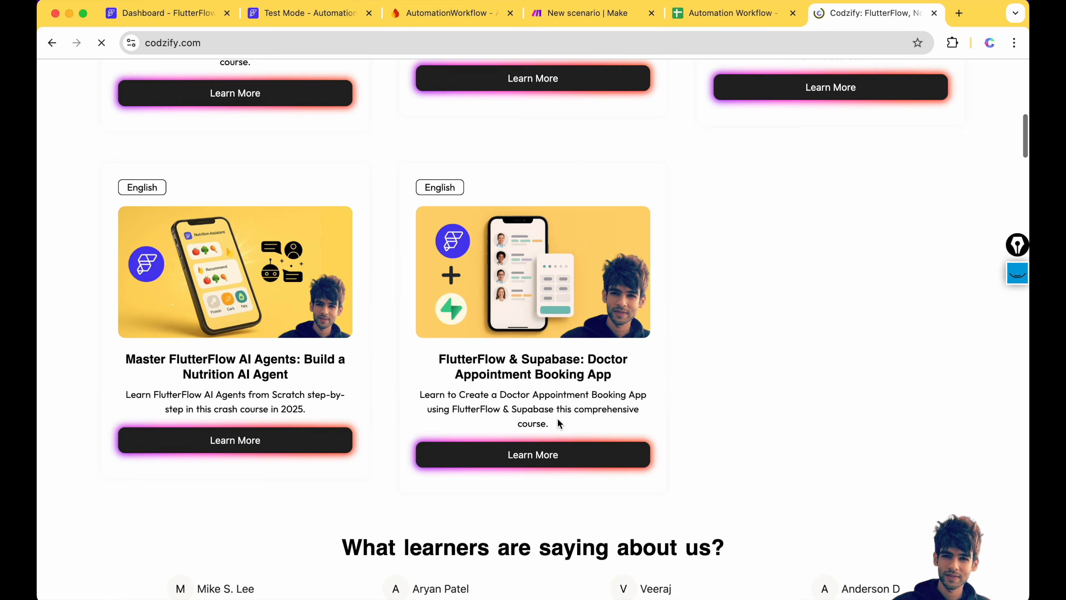
double_click(460, 359)
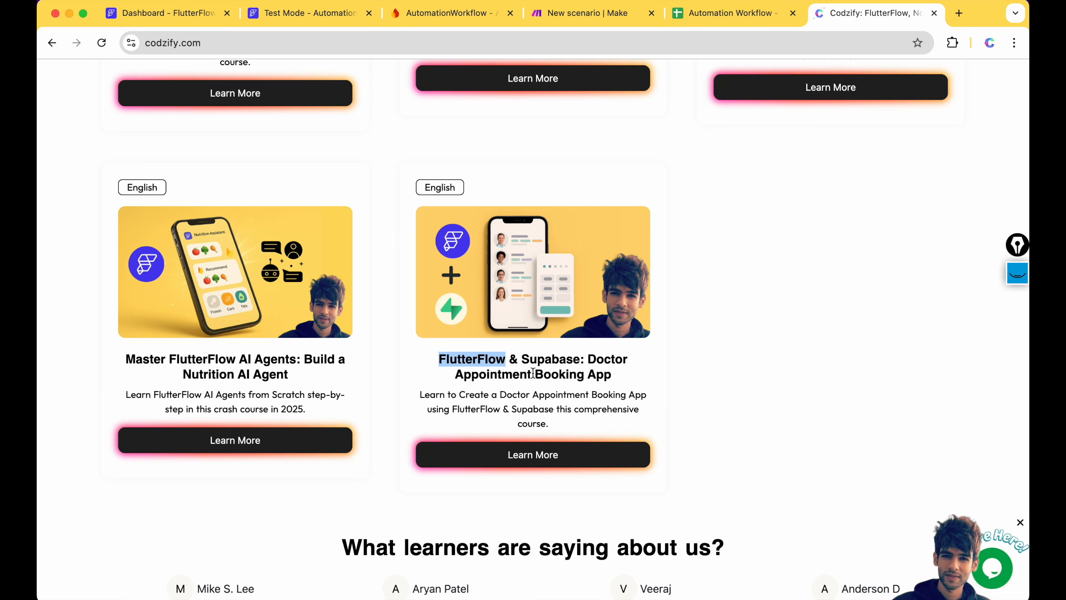
drag(586, 360, 619, 383)
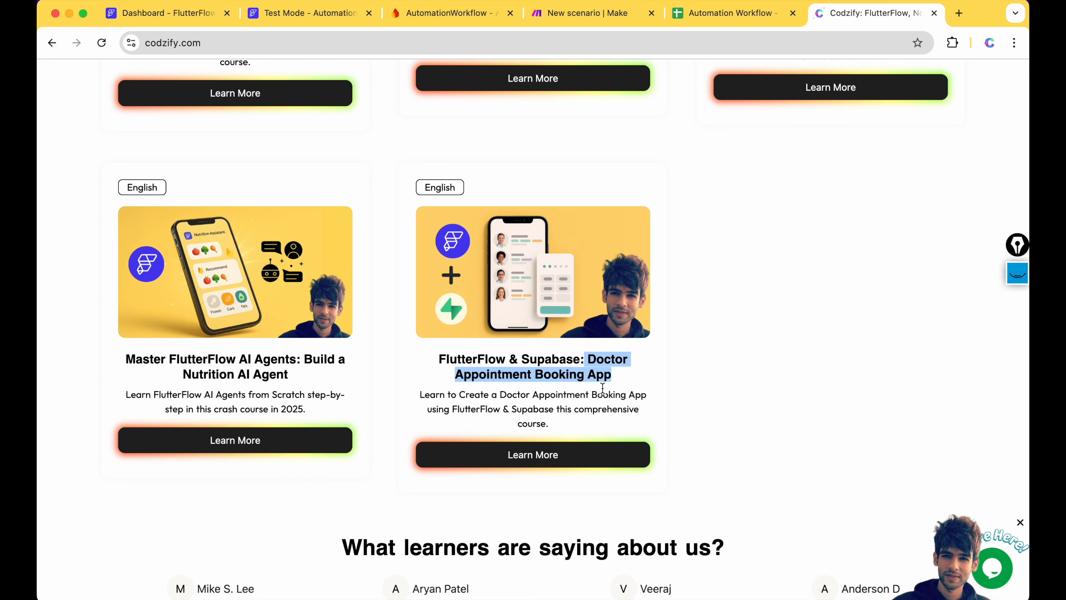
click(515, 452)
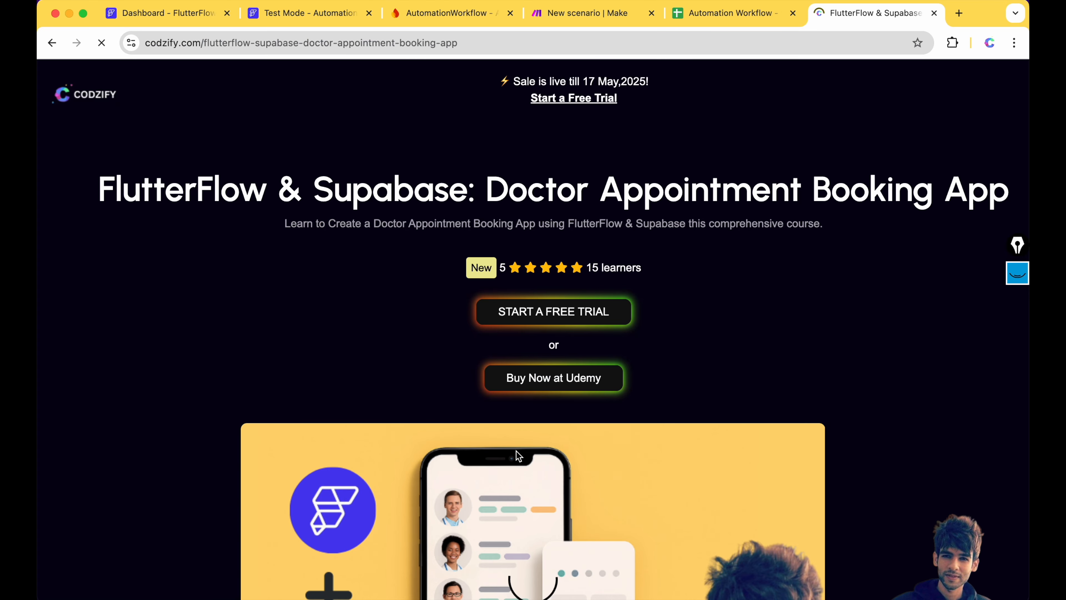
scroll(516, 451, down, 20)
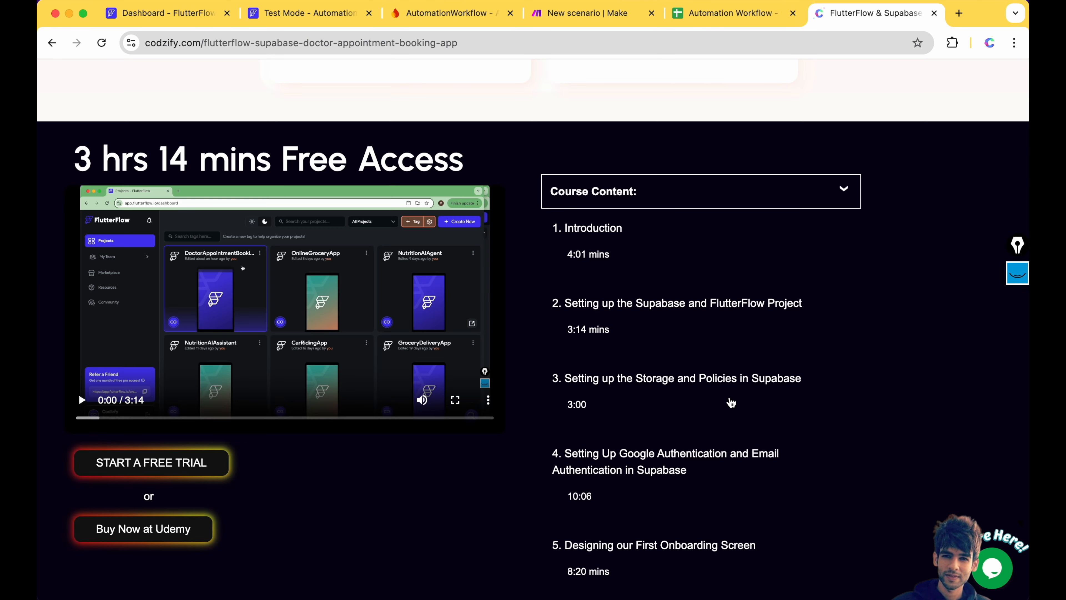
scroll(728, 405, down, 3)
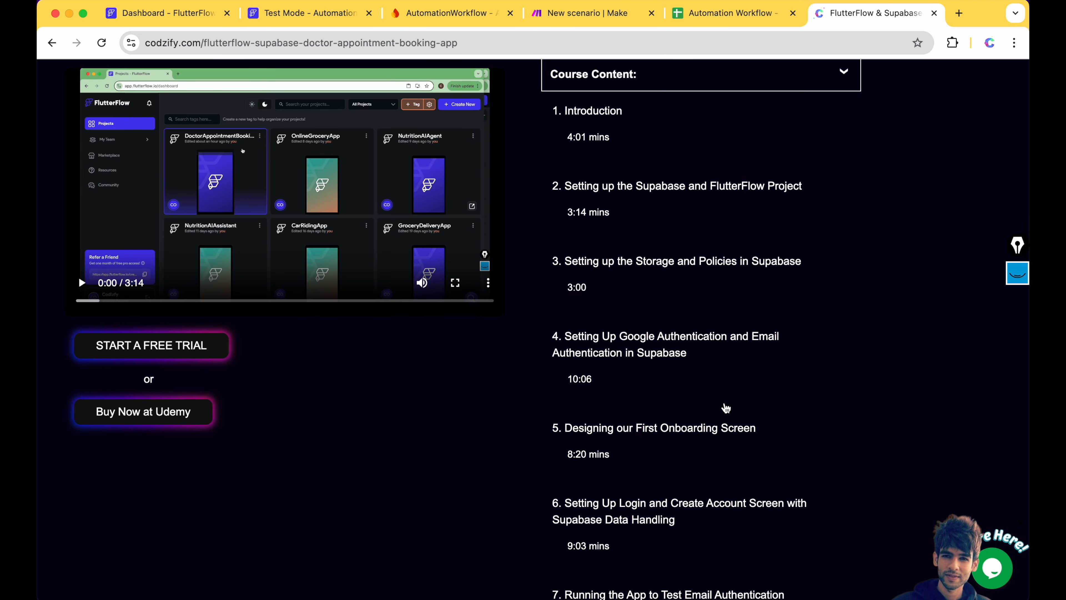
scroll(654, 373, down, 5)
scroll(661, 385, down, 2)
scroll(661, 384, up, 18)
scroll(661, 385, down, 15)
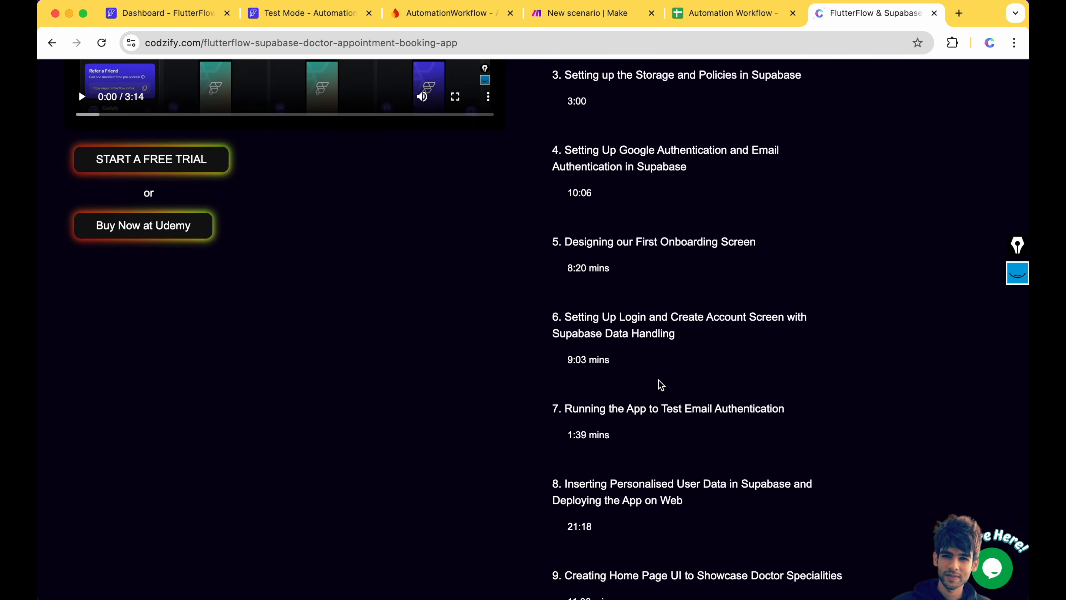
scroll(661, 385, down, 5)
scroll(714, 466, down, 6)
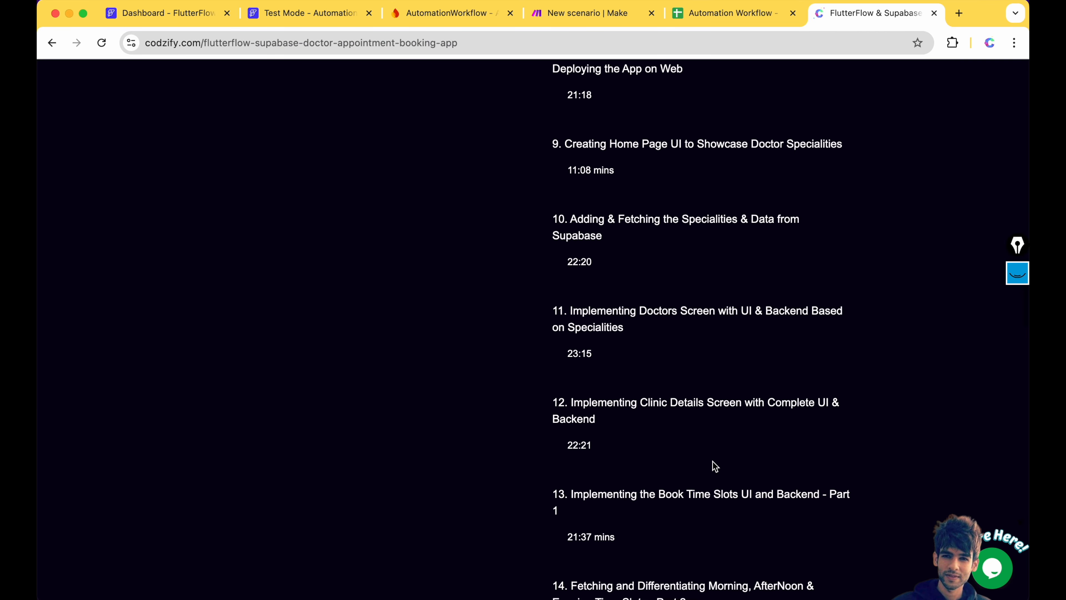
scroll(715, 465, down, 8)
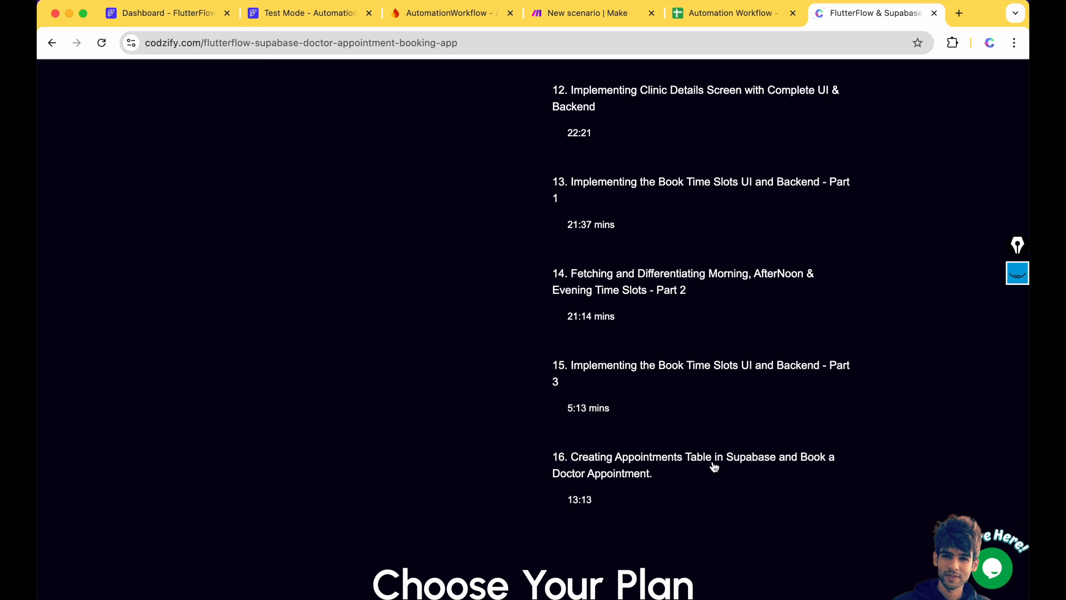
scroll(715, 465, down, 13)
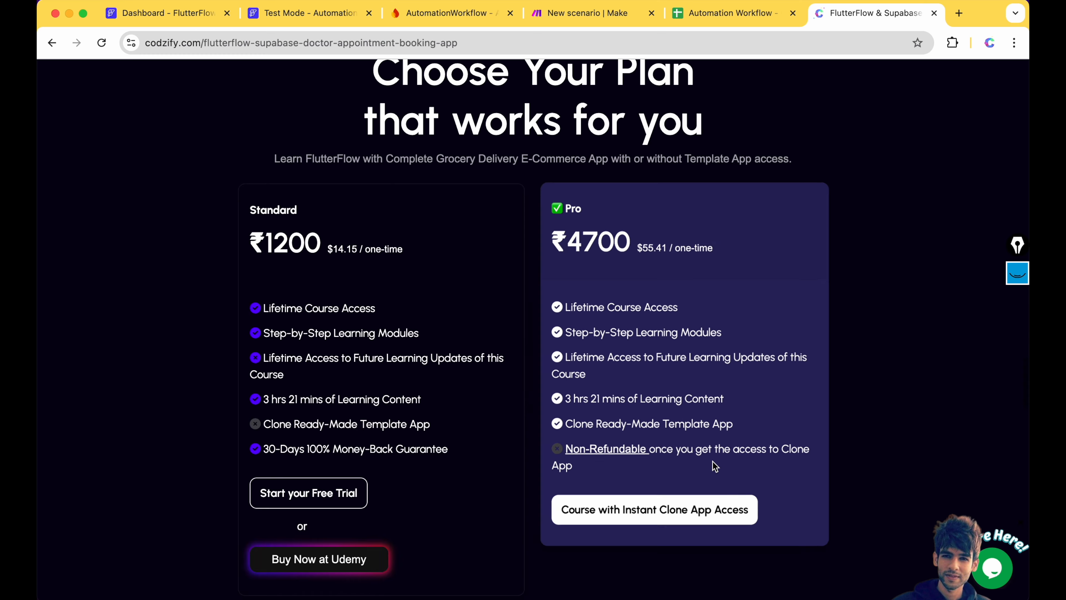
scroll(714, 464, down, 10)
scroll(712, 461, up, 5)
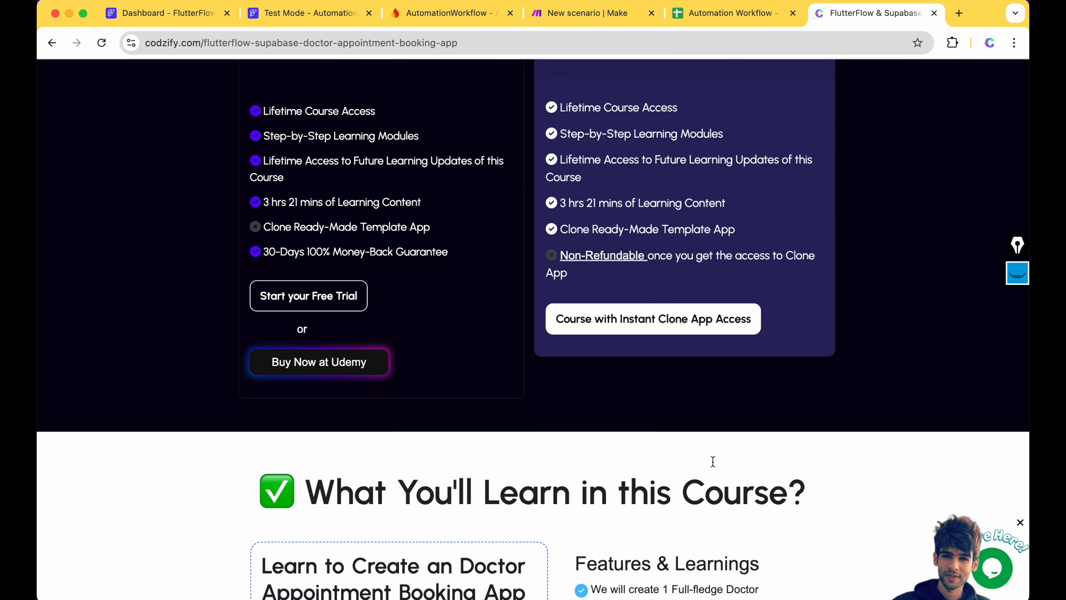
scroll(525, 395, down, 1)
scroll(342, 269, up, 6)
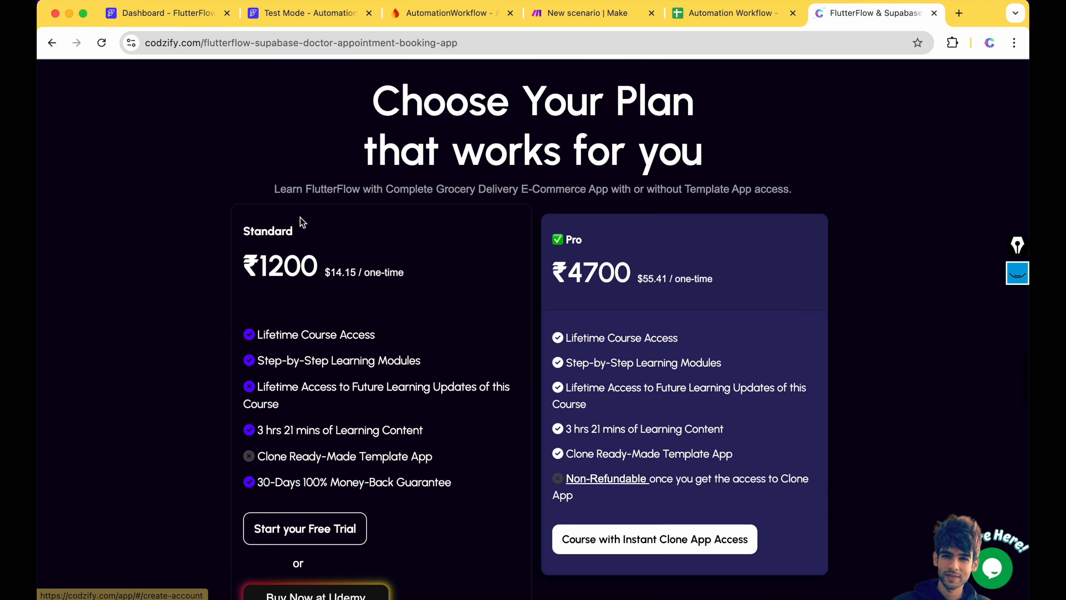
scroll(322, 322, down, 2)
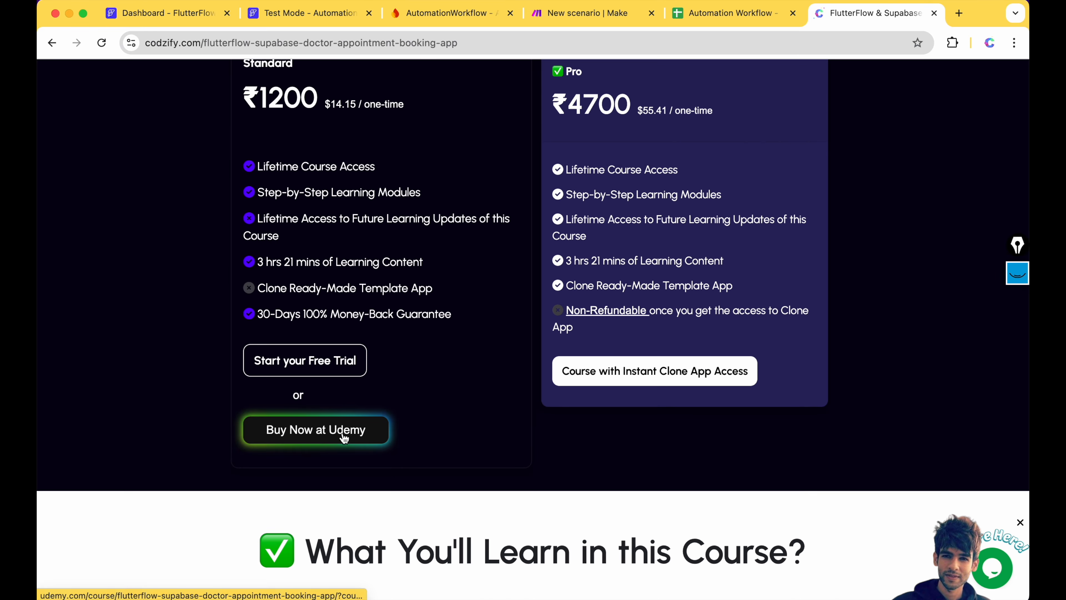
scroll(457, 446, down, 20)
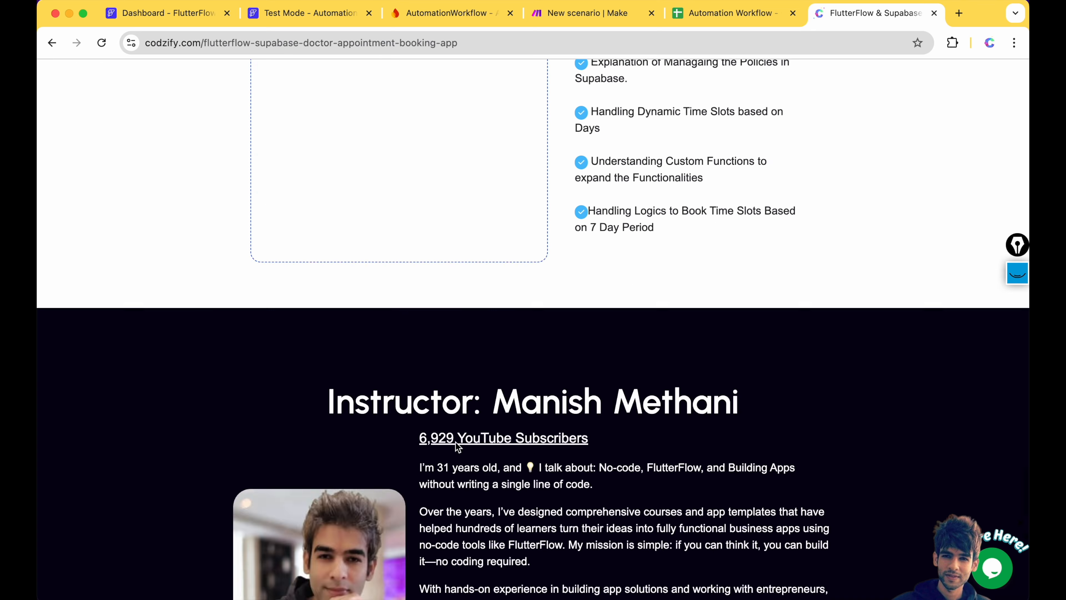
scroll(455, 443, down, 5)
scroll(456, 445, up, 5)
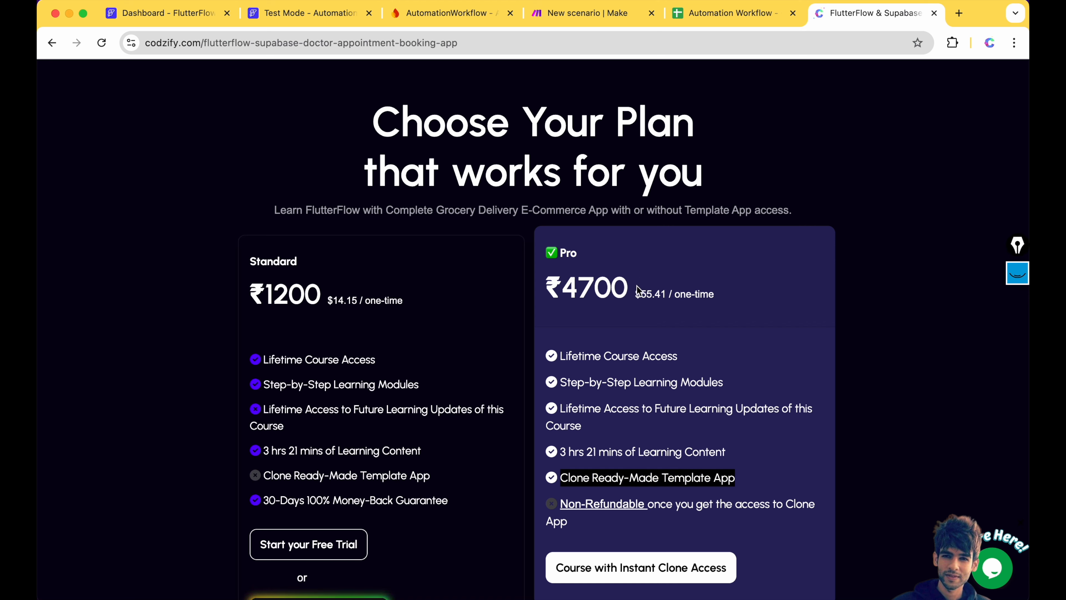
scroll(567, 245, up, 20)
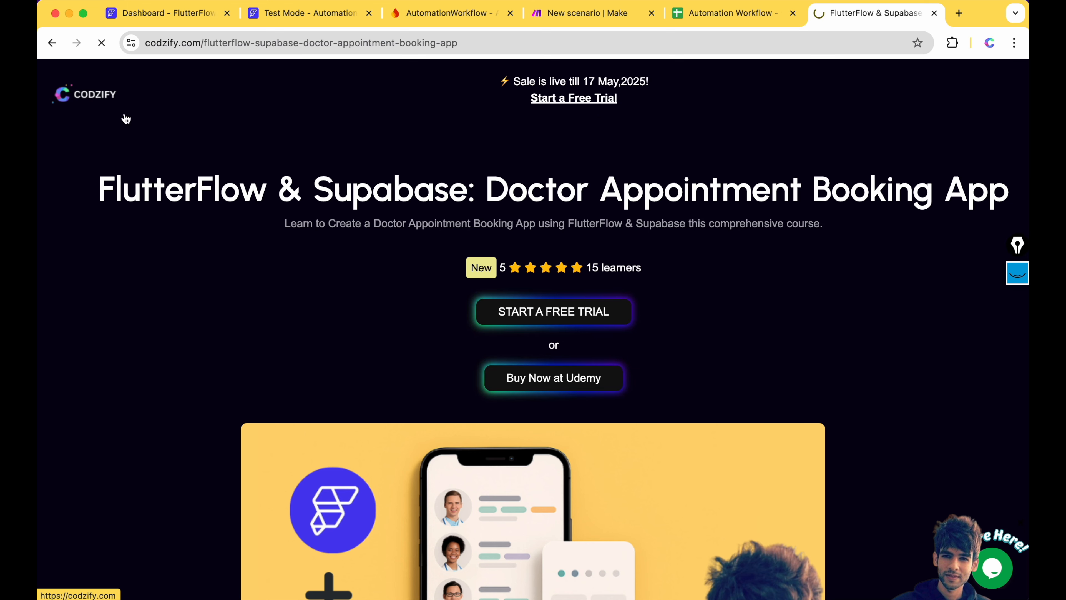
- Highlight the Grocery Delivery and AI Agents FlutterFlow course titles in the homepage course list
scroll(365, 332, down, 7)
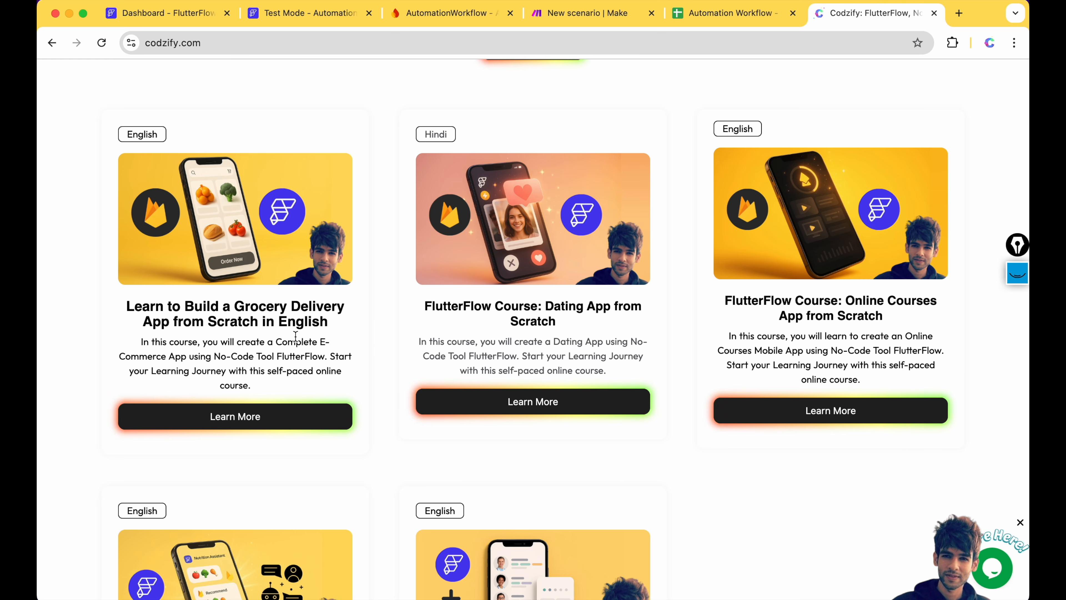
drag(126, 306, 345, 329)
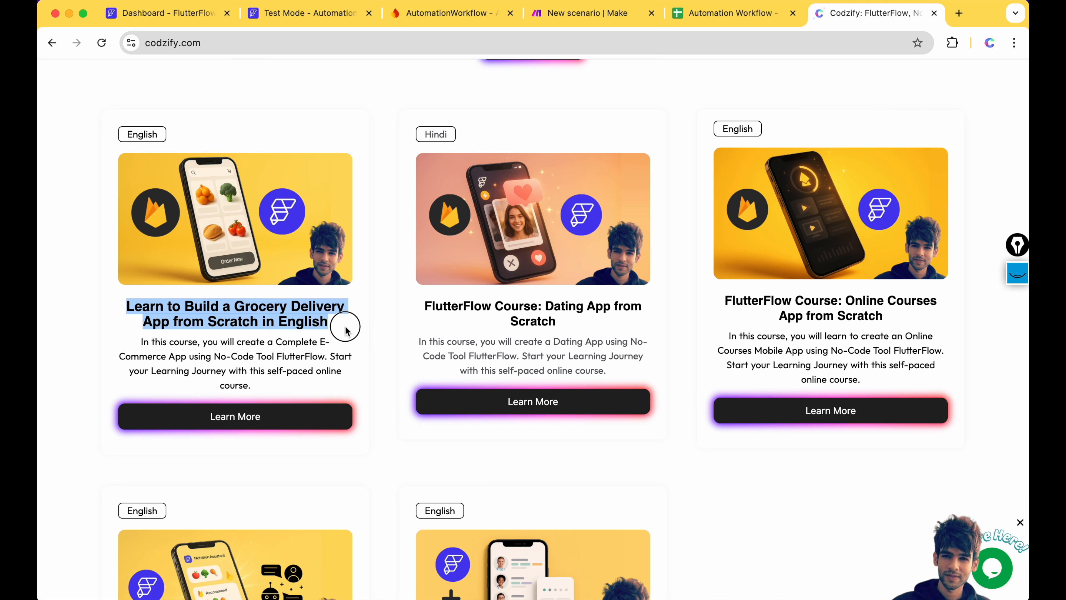
scroll(344, 328, down, 5)
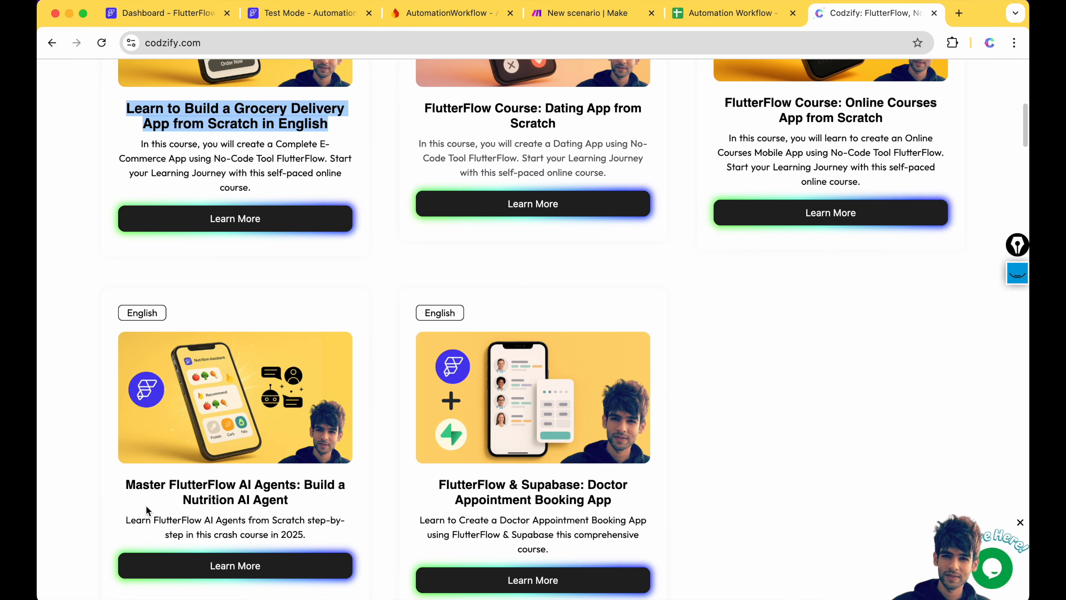
click(128, 485)
drag(127, 484, 309, 506)
drag(169, 485, 235, 484)
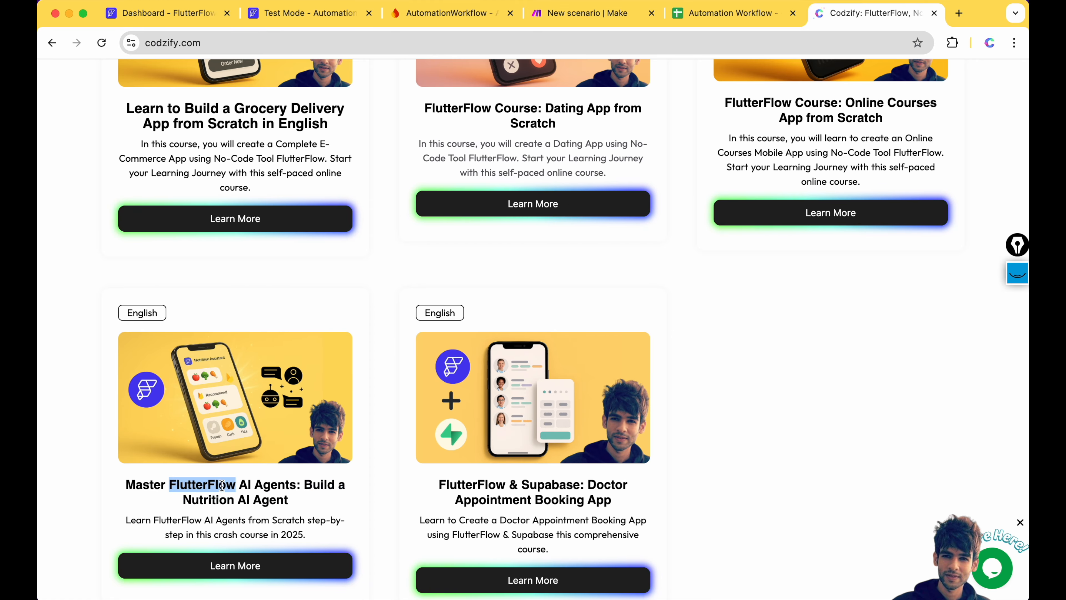
scroll(223, 480, up, 10)
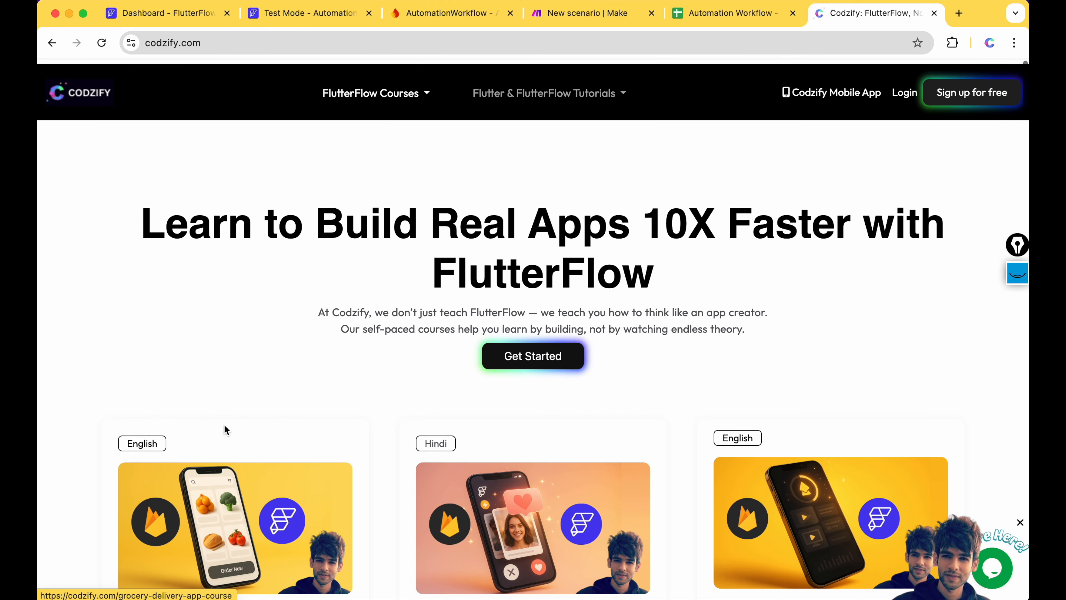
- Select the codzify.com site address in the browser's address bar
click(224, 43)
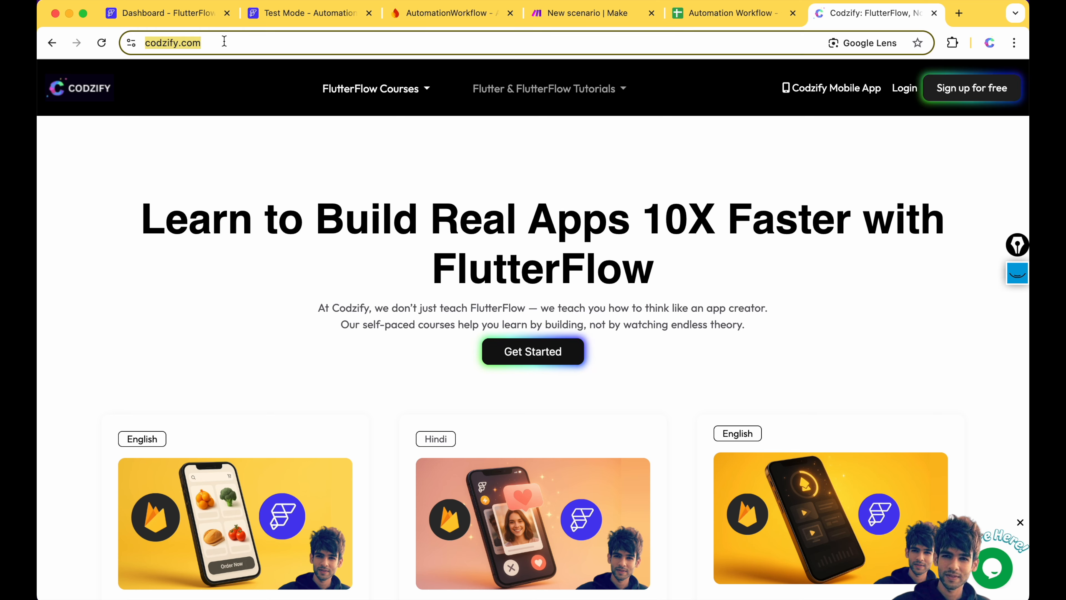
scroll(370, 396, down, 7)
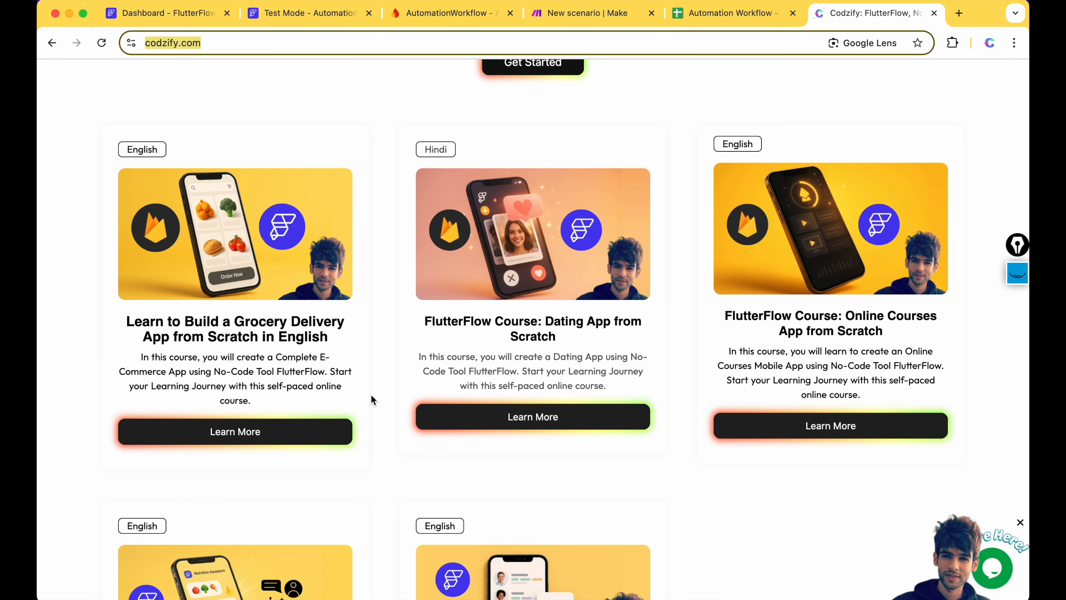
scroll(371, 395, up, 8)
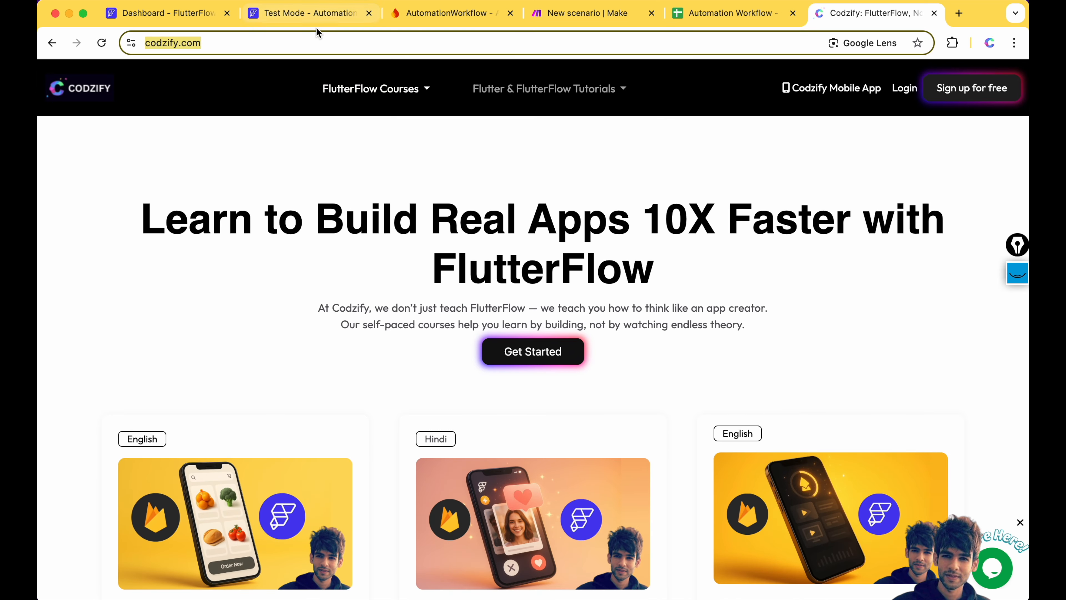